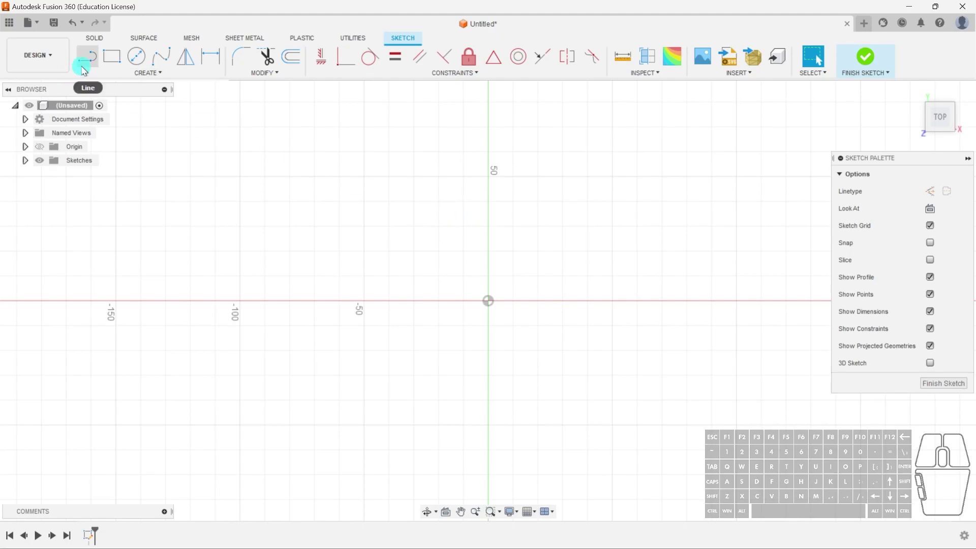
# - Draw a vertical line 10 mm long upward from the origin
pyautogui.click(84, 66)
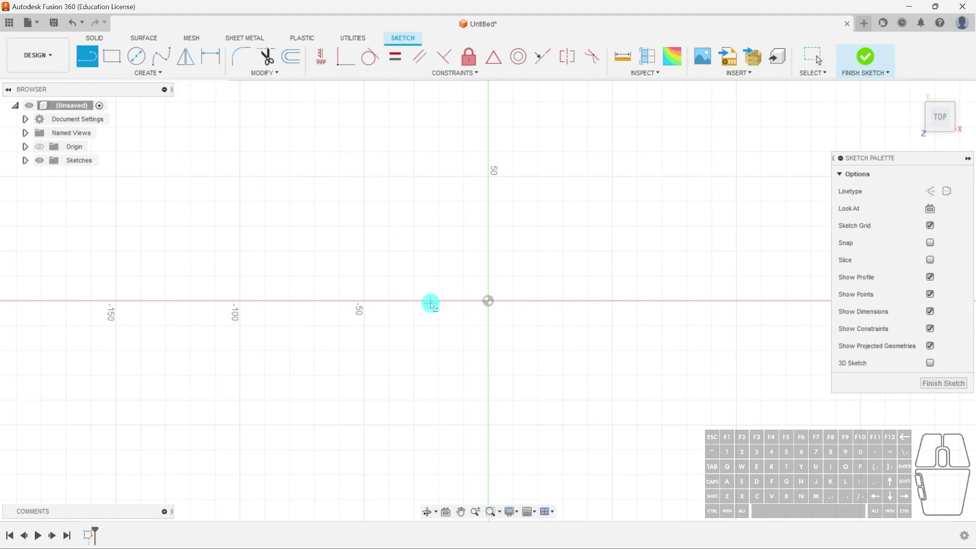
pyautogui.click(488, 301)
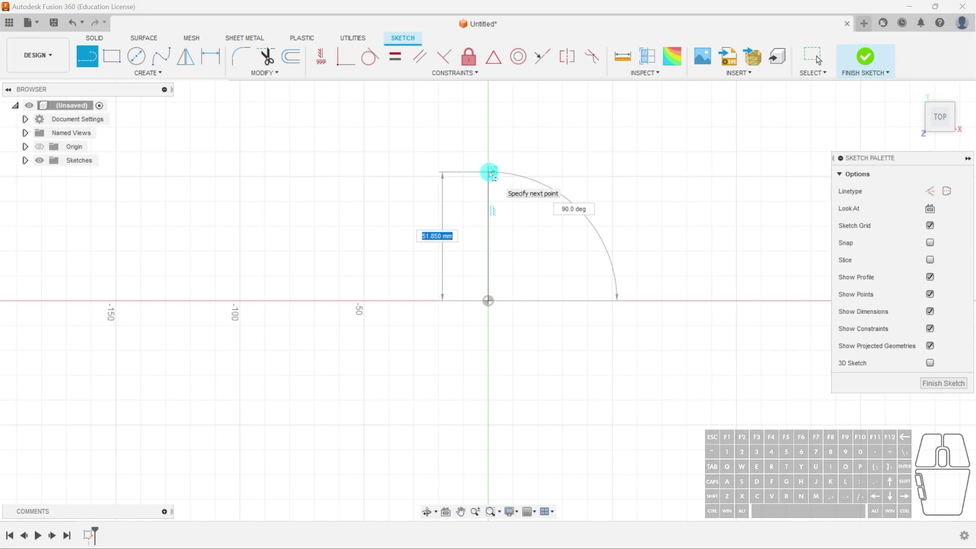
pyautogui.press('Tab')
pyautogui.press('Tab')
pyautogui.press('Return')
pyautogui.press('Escape')
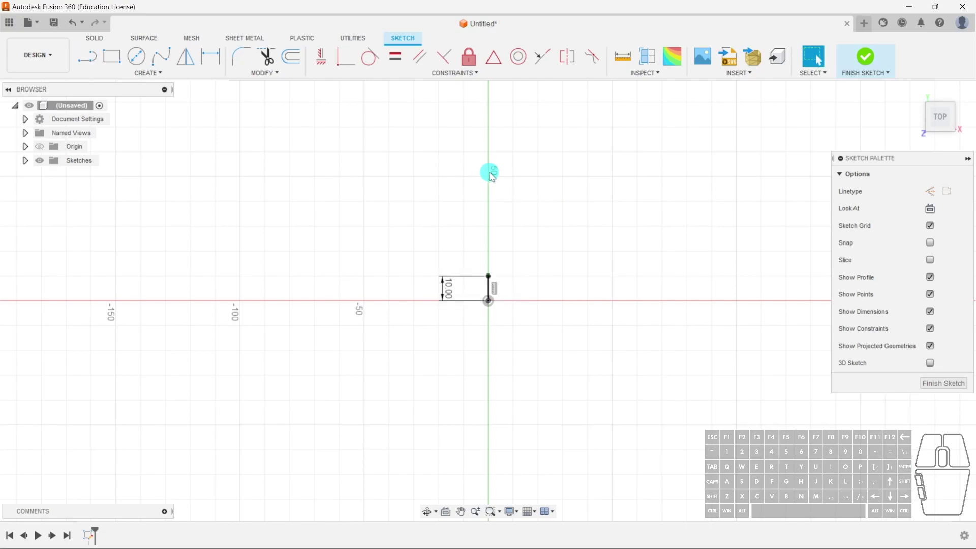
pyautogui.scroll(8, 498, 298)
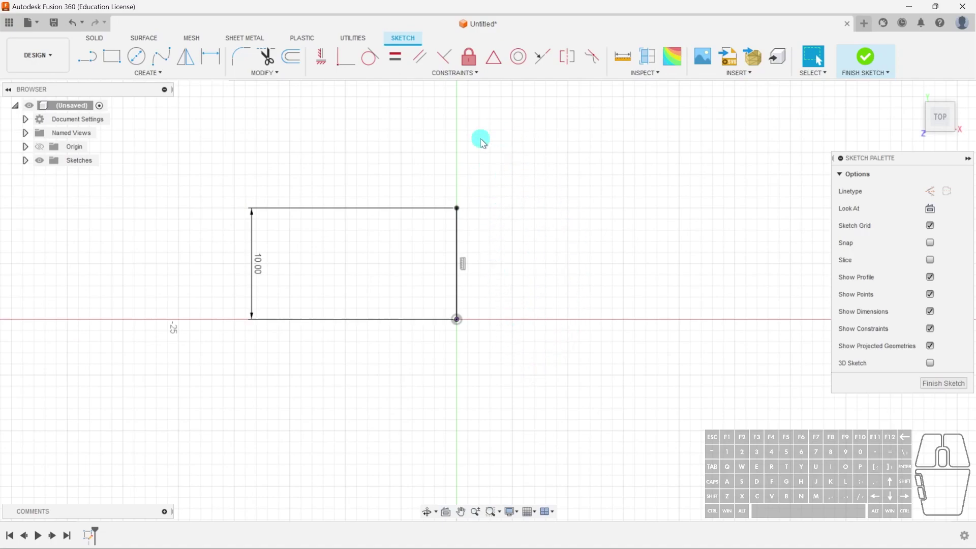
# - Draw a circle about 10 mm in diameter, centred level with the line's upper endpoint and passing through that endpoint
pyautogui.click(87, 61)
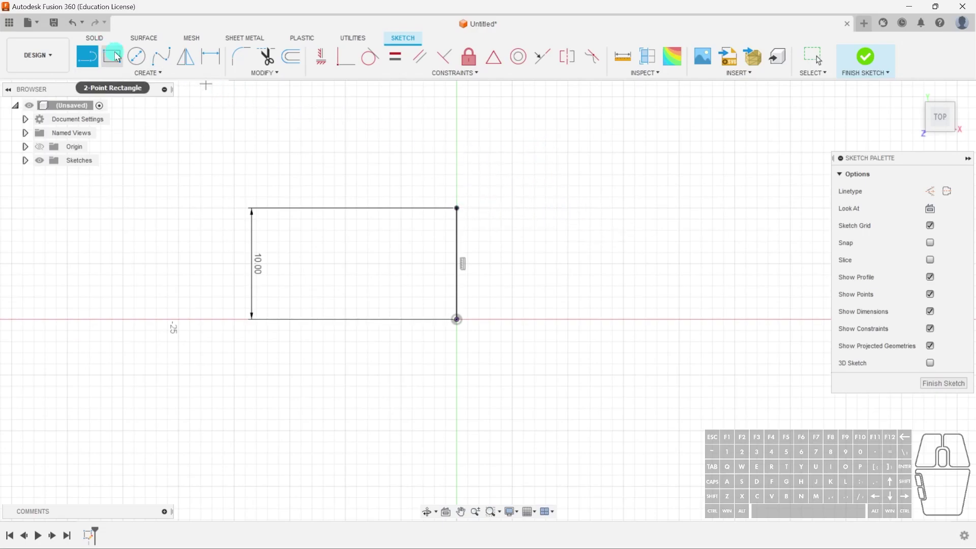
pyautogui.click(135, 57)
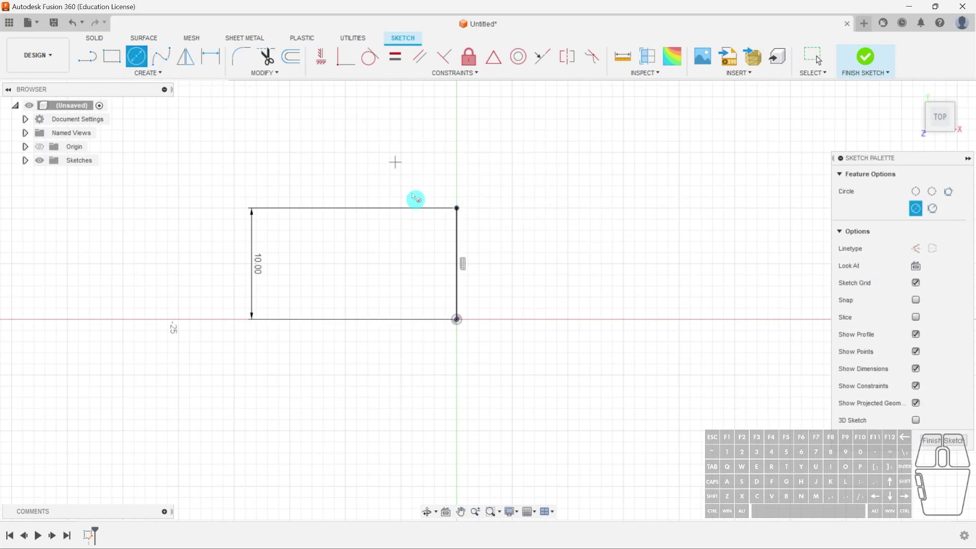
pyautogui.click(513, 208)
pyautogui.click(457, 209)
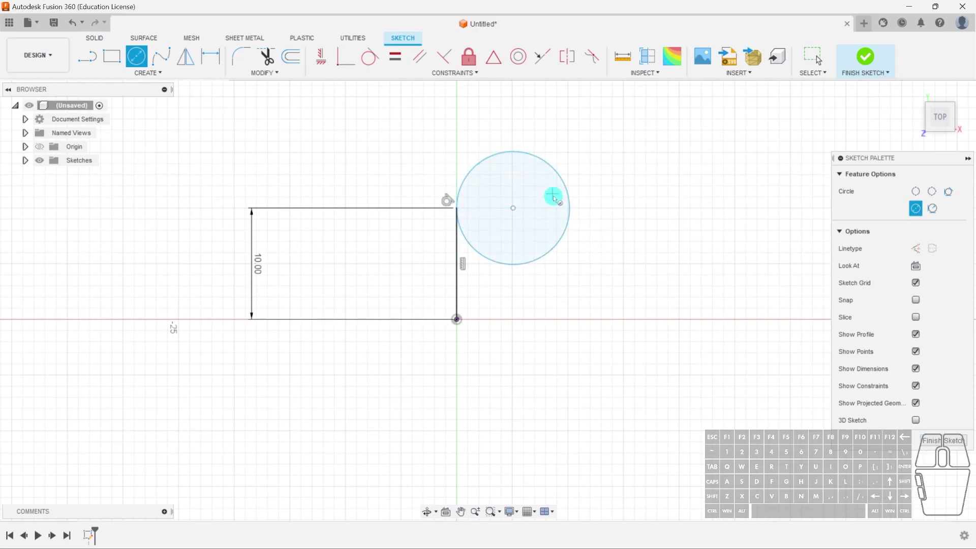
# - Draw a vertical line down from the circle's right quadrant, ending just above the horizontal axis
pyautogui.click(87, 57)
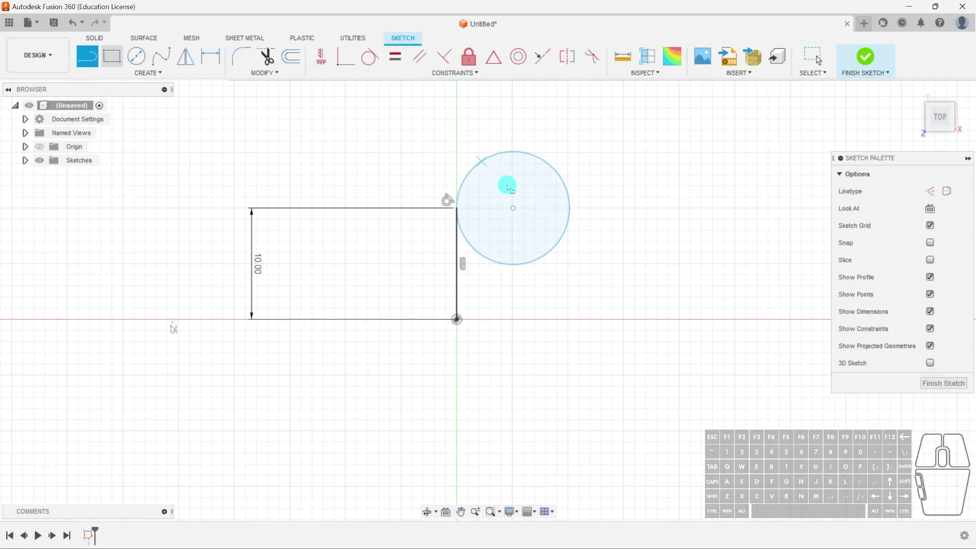
pyautogui.click(573, 210)
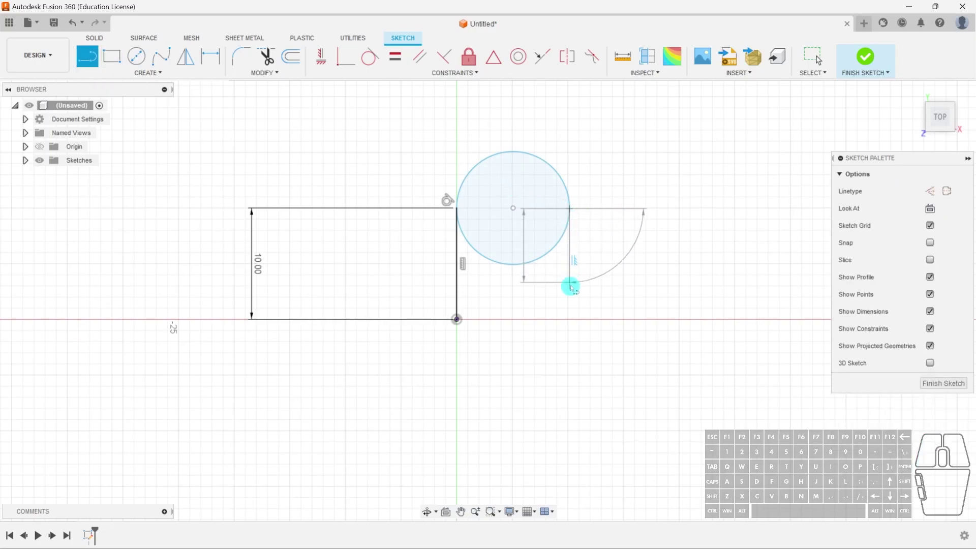
pyautogui.click(570, 314)
pyautogui.press('Escape')
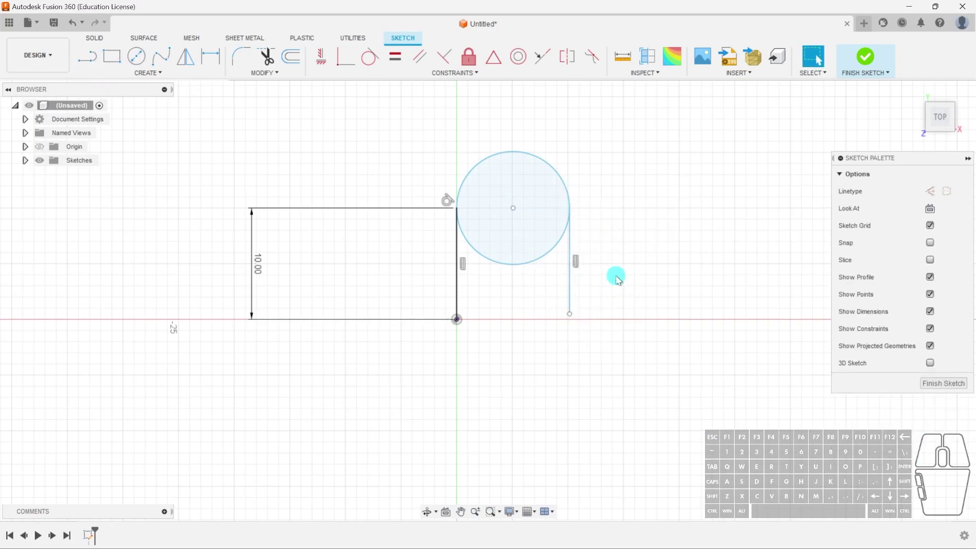
# - Trim away the lower half of the circle between the two vertical lines
pyautogui.click(558, 256)
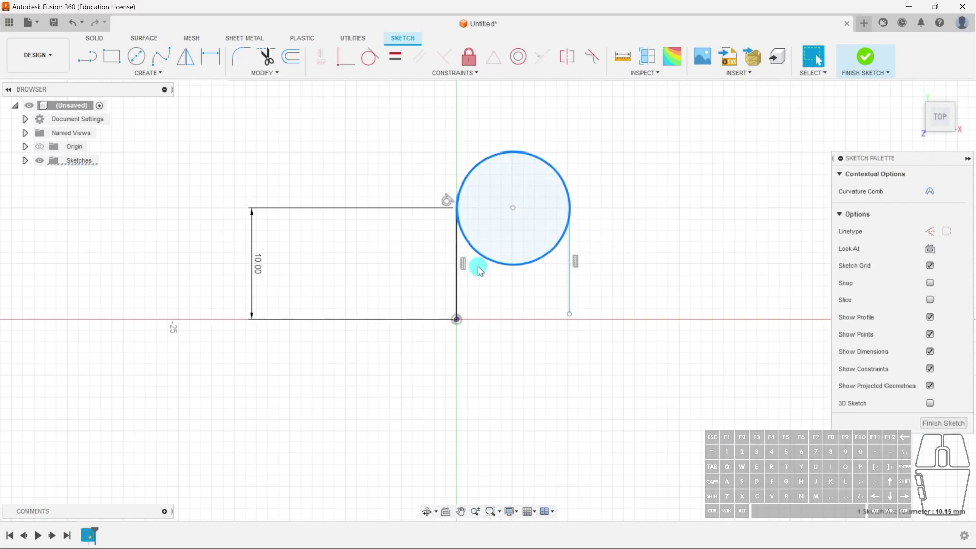
pyautogui.click(653, 235)
pyautogui.press('t')
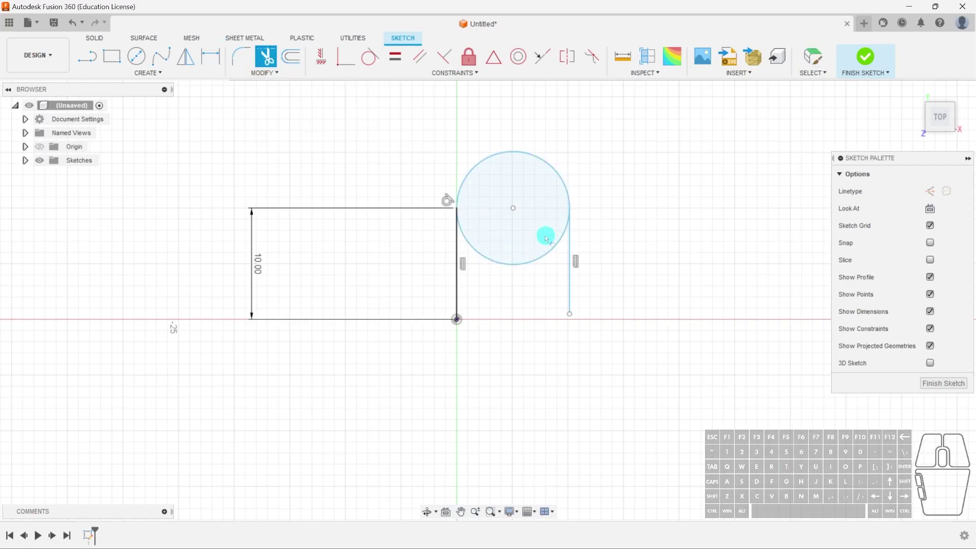
pyautogui.click(517, 266)
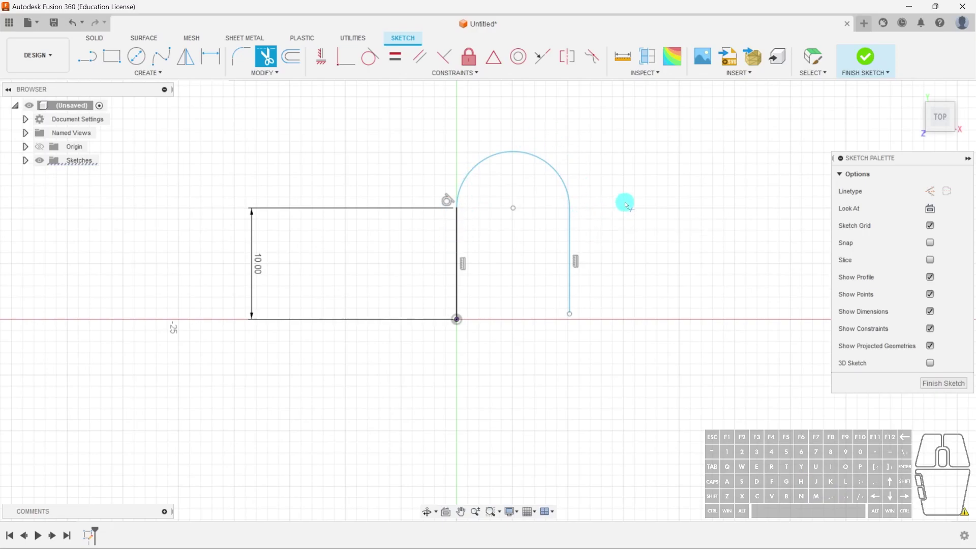
# - Undo the trim, the right vertical line and the circle, leaving only the dimensioned vertical line
pyautogui.press('Escape')
pyautogui.hotkey('ctrl', 'z')
pyautogui.hotkey('ctrl', 'z')
pyautogui.hotkey('ctrl', 'z')
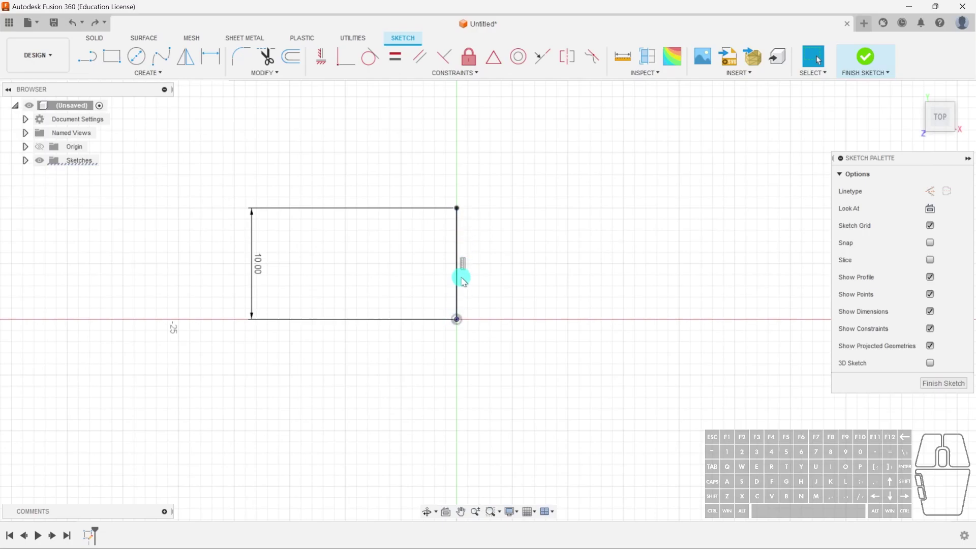
# - Draw a 3-point semicircular arc from the vertical line's upper end to a level point on its right, bulging upward
pyautogui.click(154, 74)
pyautogui.moveTo(104, 124)
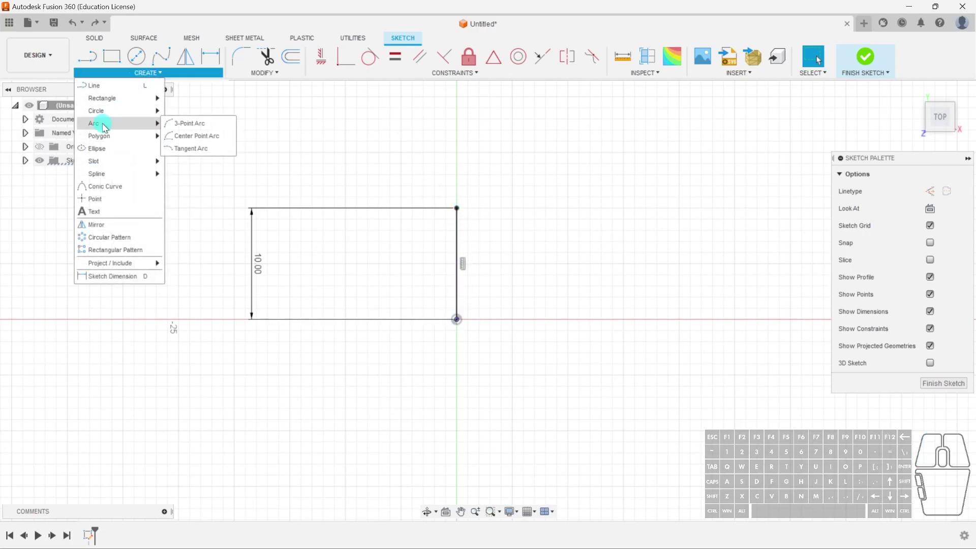
pyautogui.click(212, 125)
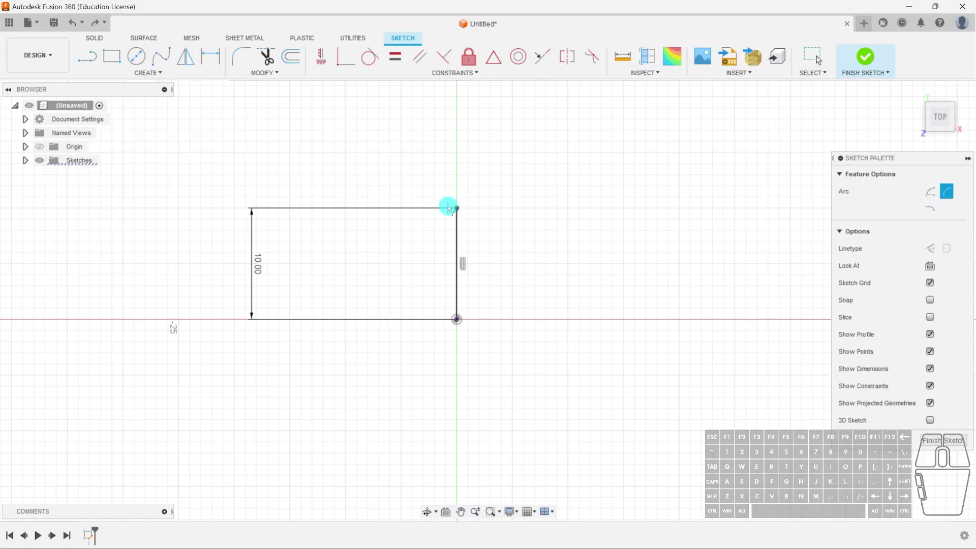
pyautogui.click(457, 207)
pyautogui.click(568, 210)
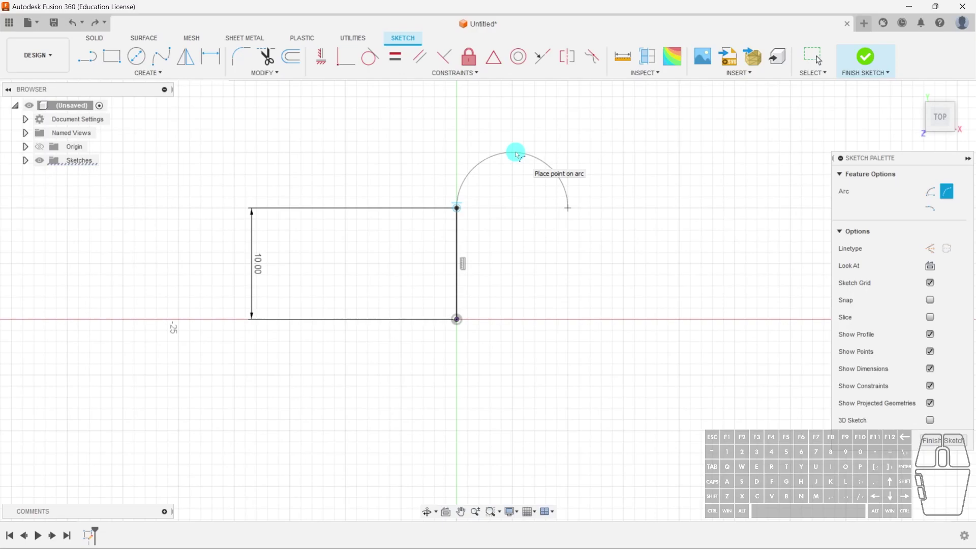
pyautogui.click(515, 152)
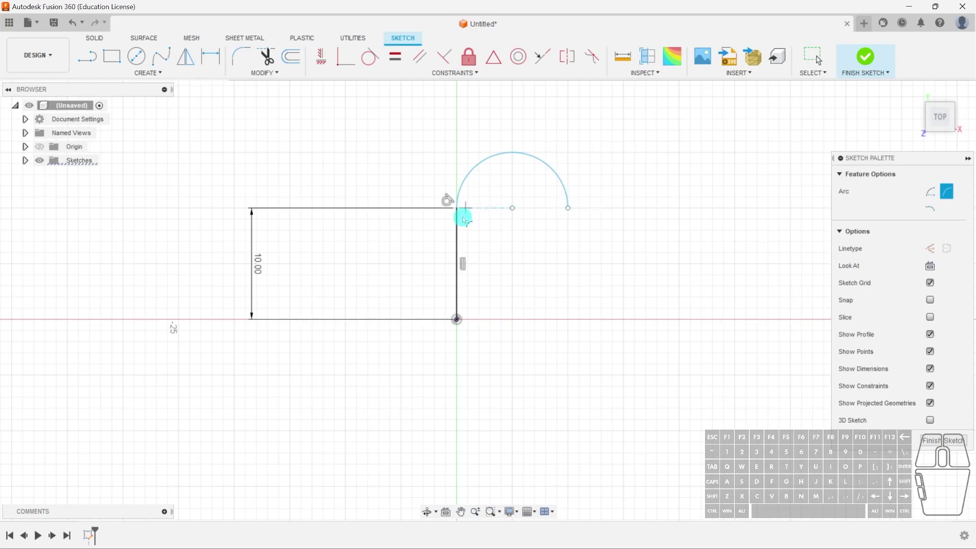
# - Draw a vertical line from the arc's right end down to the horizontal axis
pyautogui.click(96, 62)
pyautogui.moveTo(569, 208); pyautogui.dragTo(572, 320)
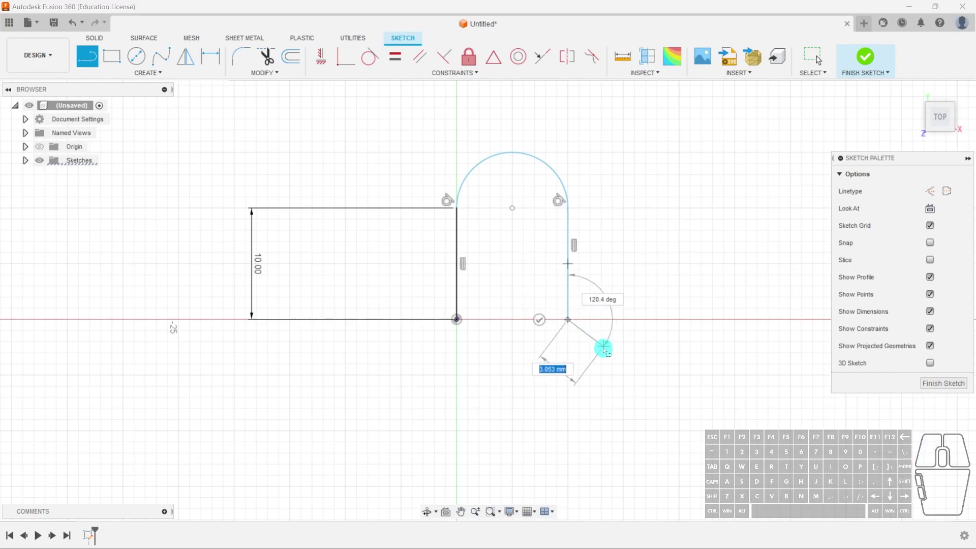
pyautogui.press('Escape')
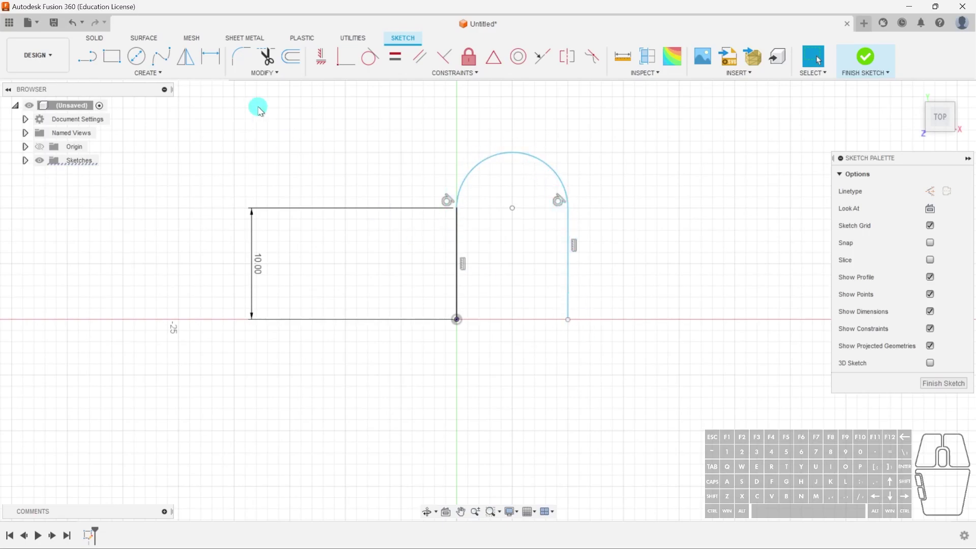
pyautogui.click(543, 207)
pyautogui.press('l')
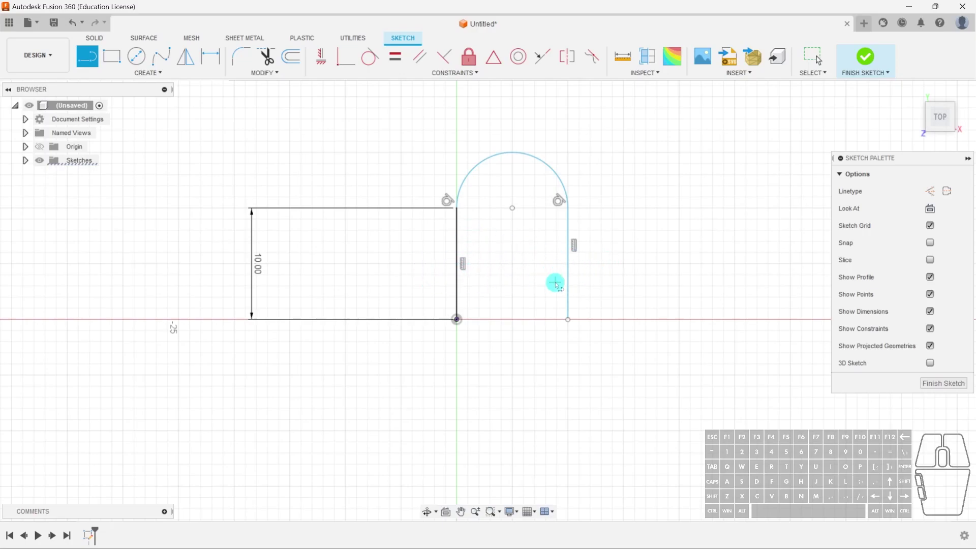
pyautogui.press('Escape')
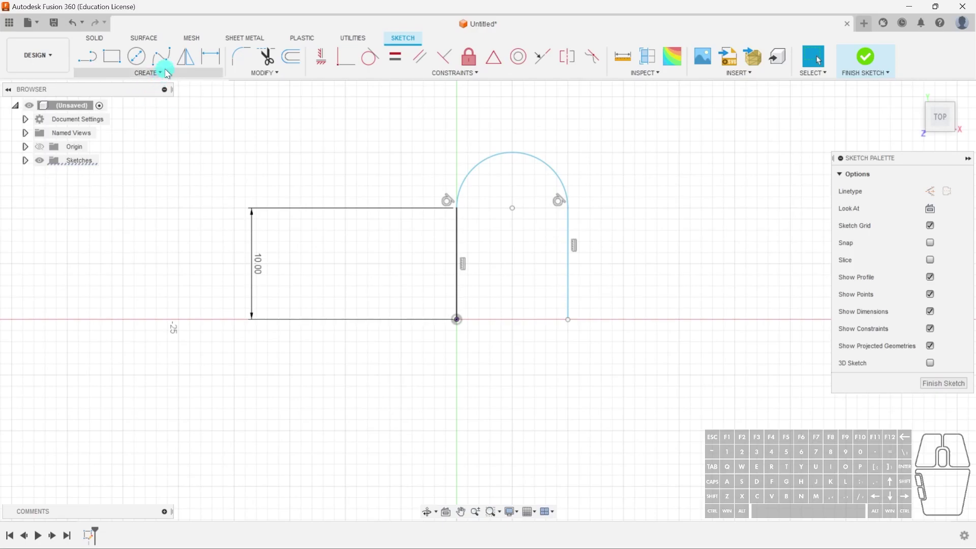
# - Offset the connected chain of lines and arc inward by 2 mm
pyautogui.click(294, 57)
pyautogui.click(458, 241)
pyautogui.click(459, 258)
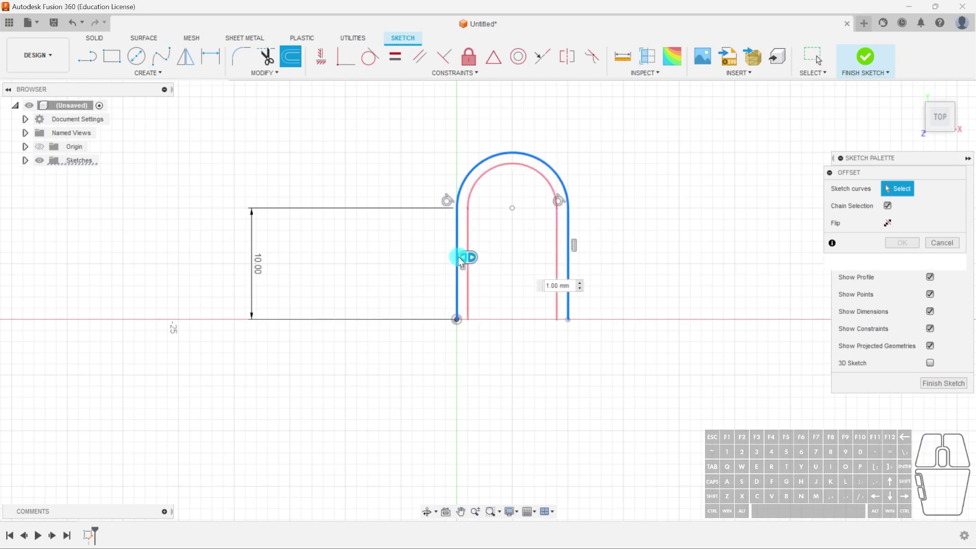
pyautogui.moveTo(469, 259); pyautogui.dragTo(479, 257)
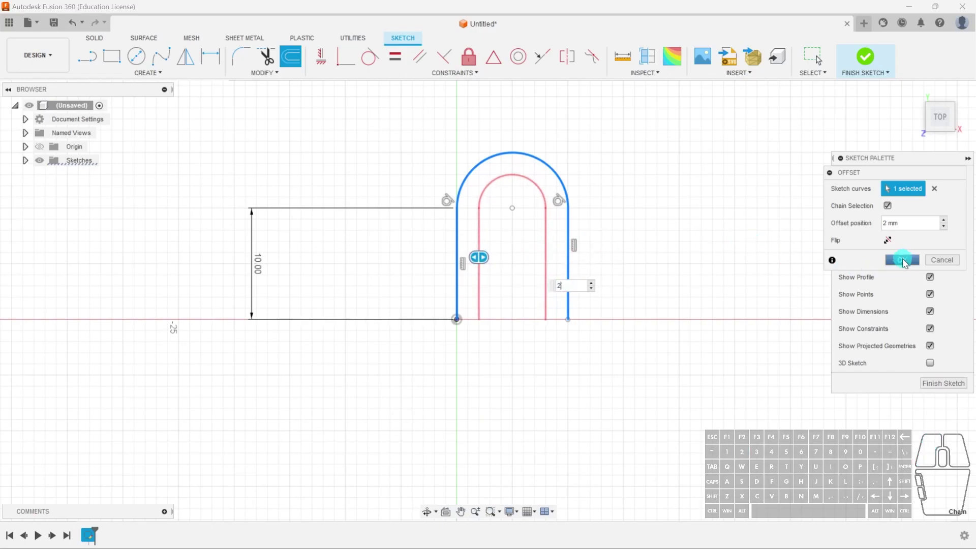
pyautogui.click(903, 261)
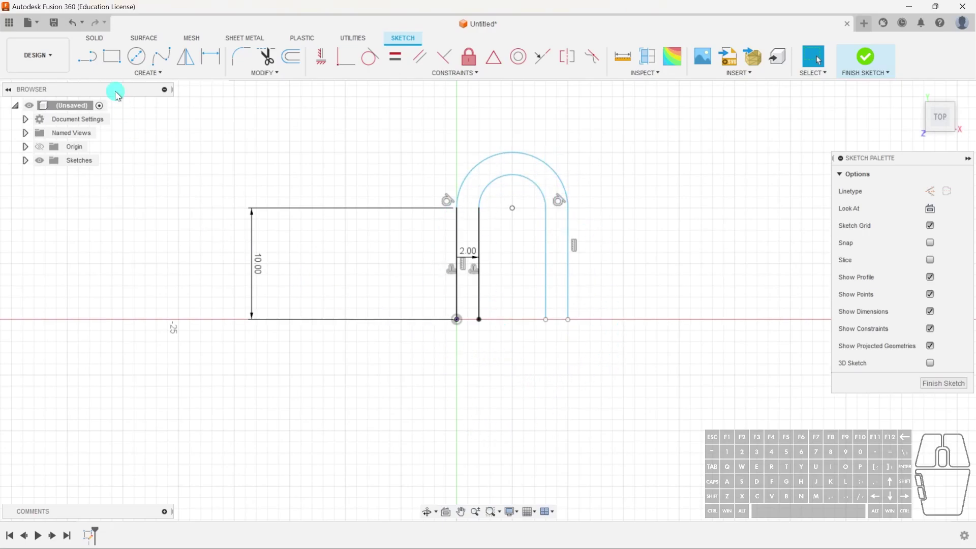
# - Draw a tangent arc from the outer right line's lower end to the inner left line's lower end
pyautogui.click(155, 73)
pyautogui.moveTo(120, 123)
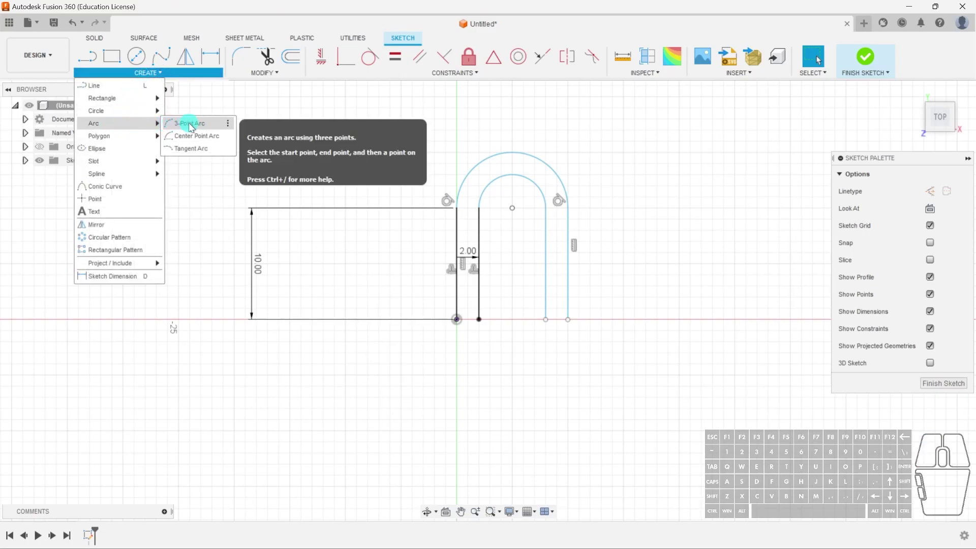
pyautogui.click(199, 148)
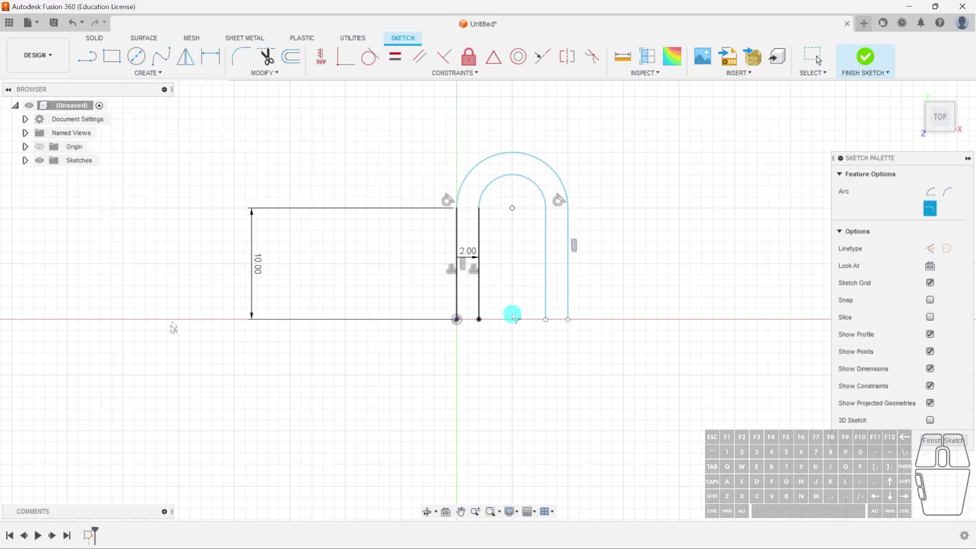
pyautogui.click(569, 319)
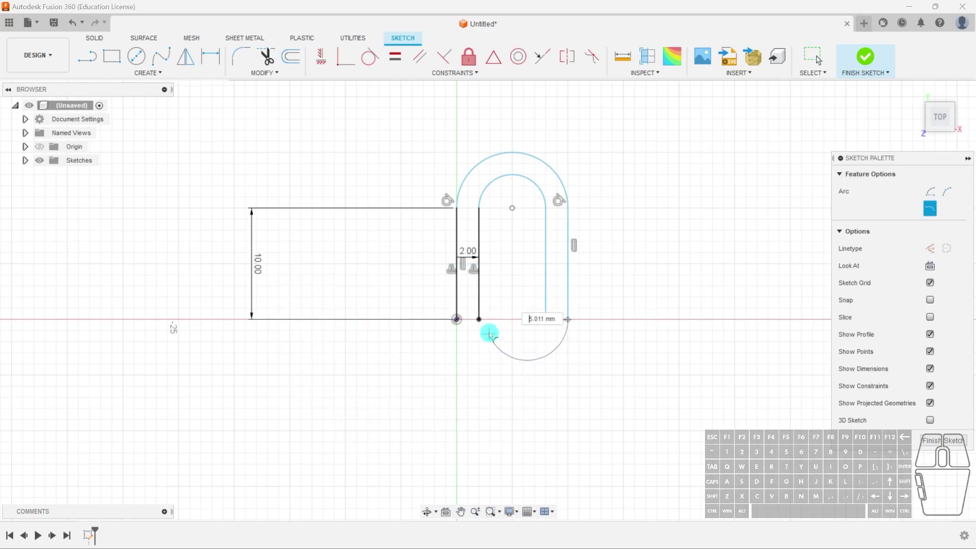
pyautogui.click(479, 320)
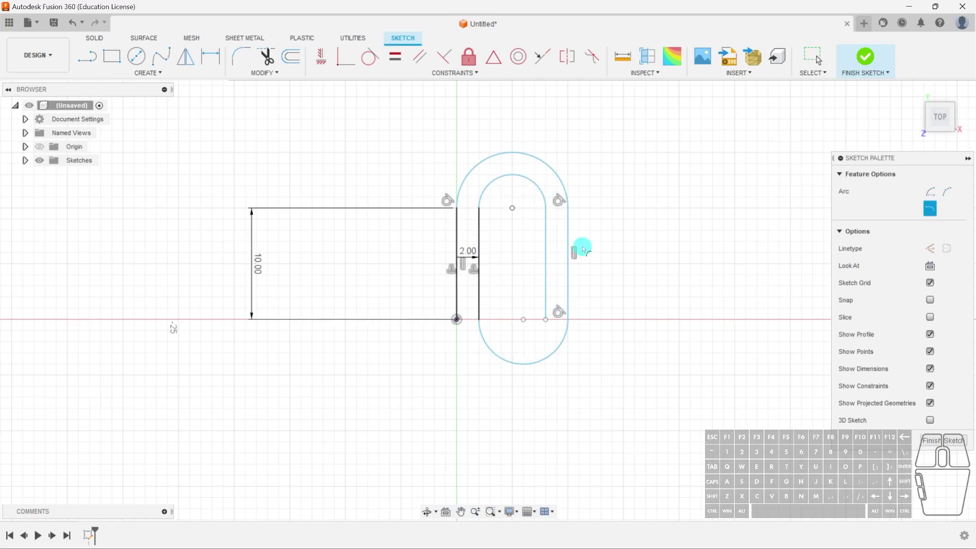
pyautogui.press('Escape')
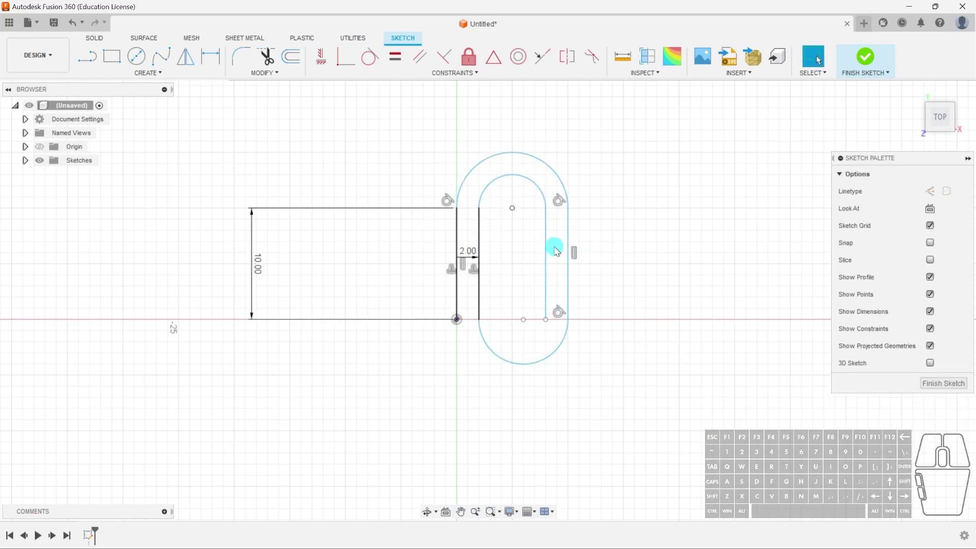
# - Set the offset distance between the outer and inner curves to 3 mm and finish the sketch
pyautogui.click(545, 261)
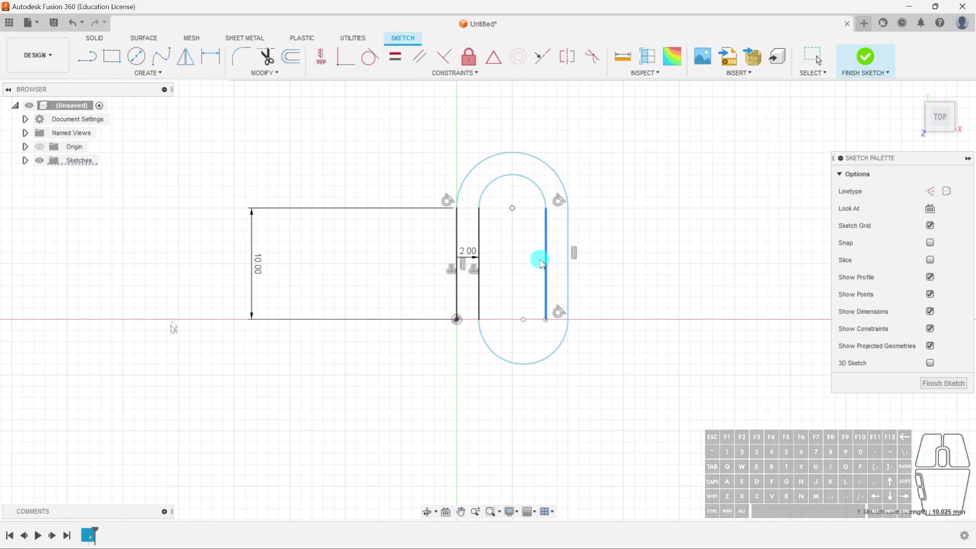
pyautogui.doubleClick(468, 255)
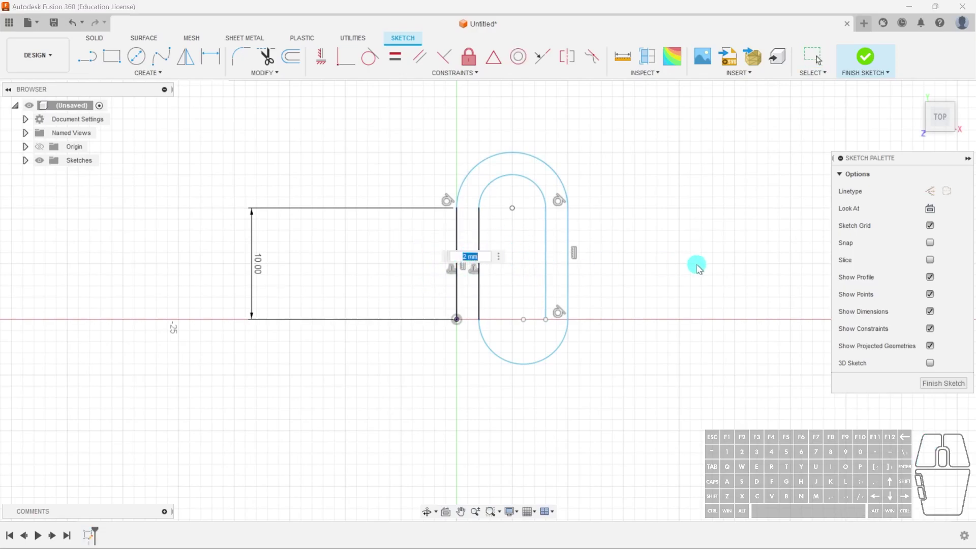
pyautogui.write('3')
pyautogui.press('Return')
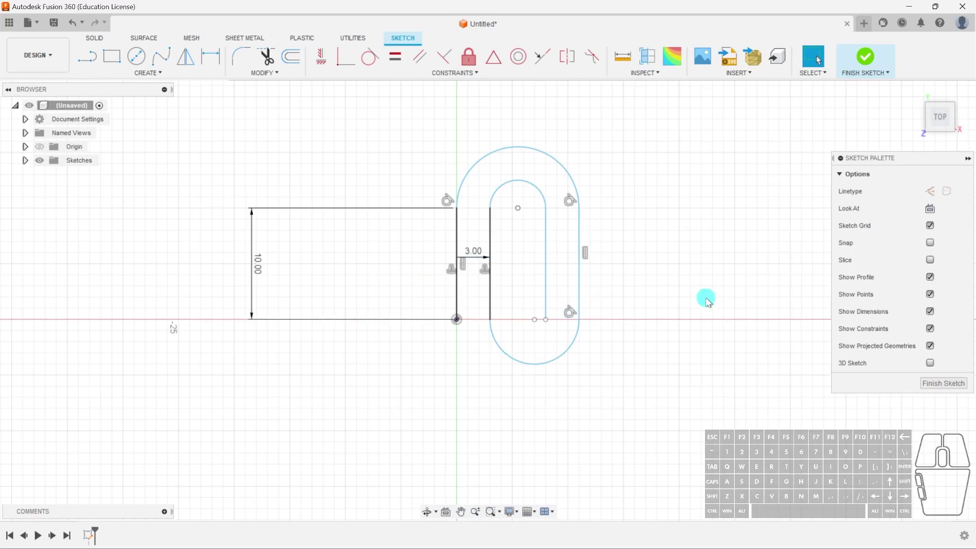
pyautogui.click(941, 383)
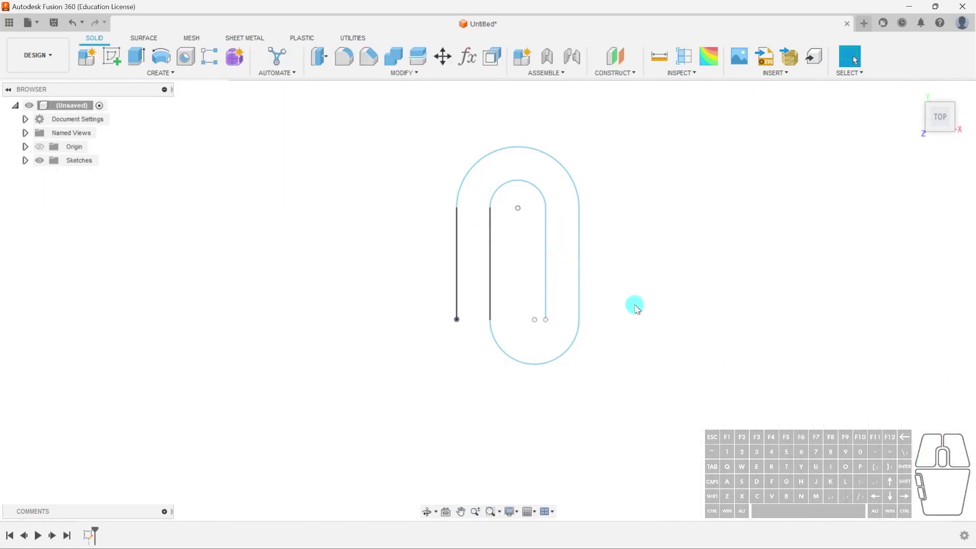
pyautogui.keyDown('shift'); pyautogui.moveTo(564, 277); pyautogui.dragTo(518, 257, button='middle'); pyautogui.keyUp('shift')
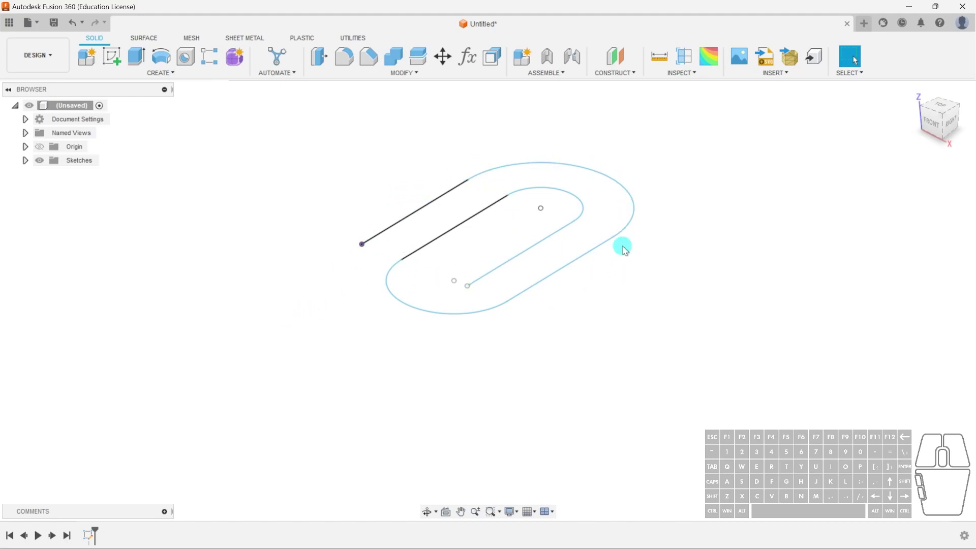
# - Sketch a 1 mm diameter circle centred on the path's start point on the front plane, and hide the origin geometry after finishing
pyautogui.click(363, 245)
pyautogui.click(39, 146)
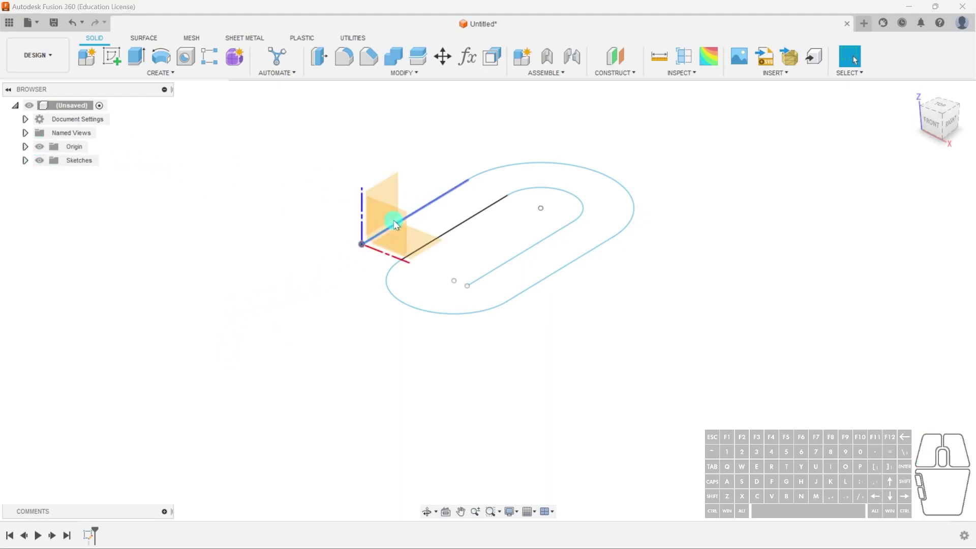
pyautogui.click(112, 56)
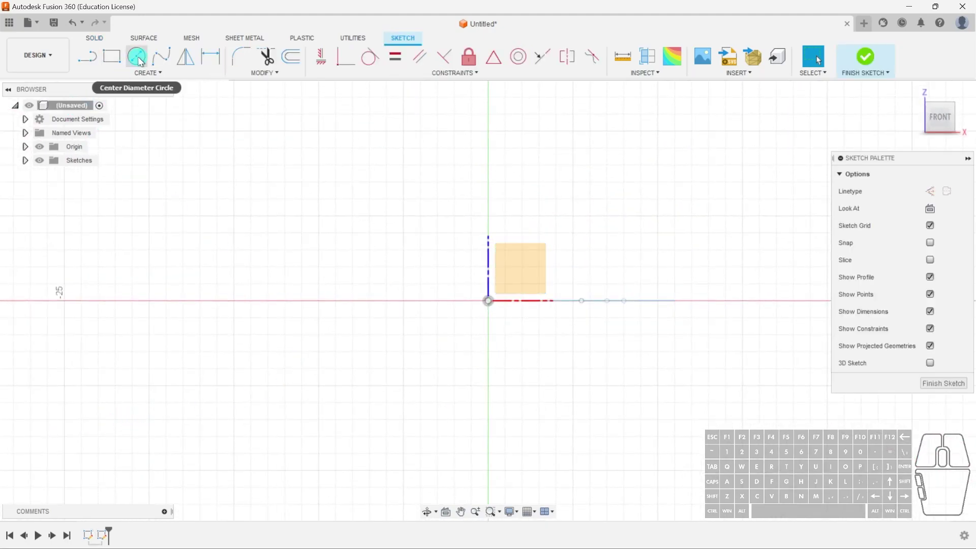
pyautogui.click(136, 57)
pyautogui.click(479, 267)
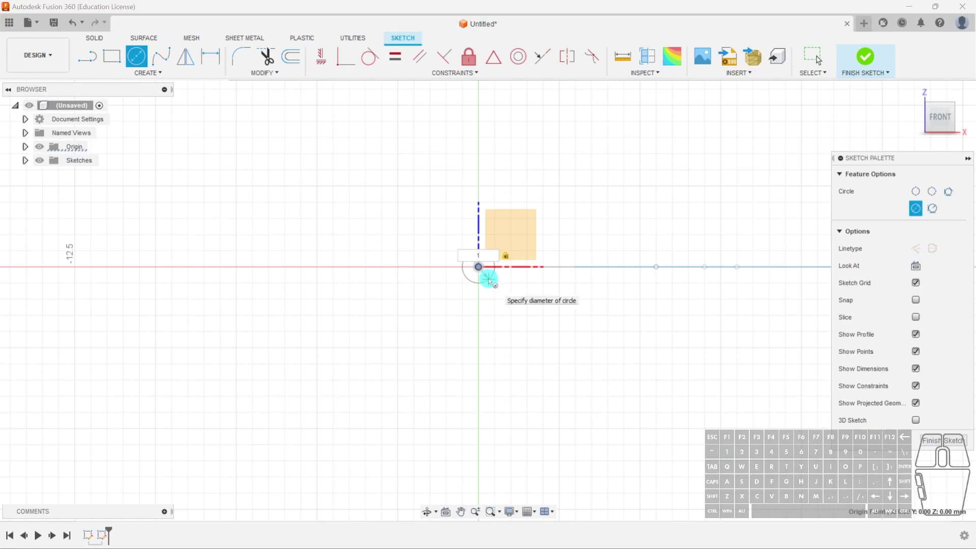
pyautogui.press('Return')
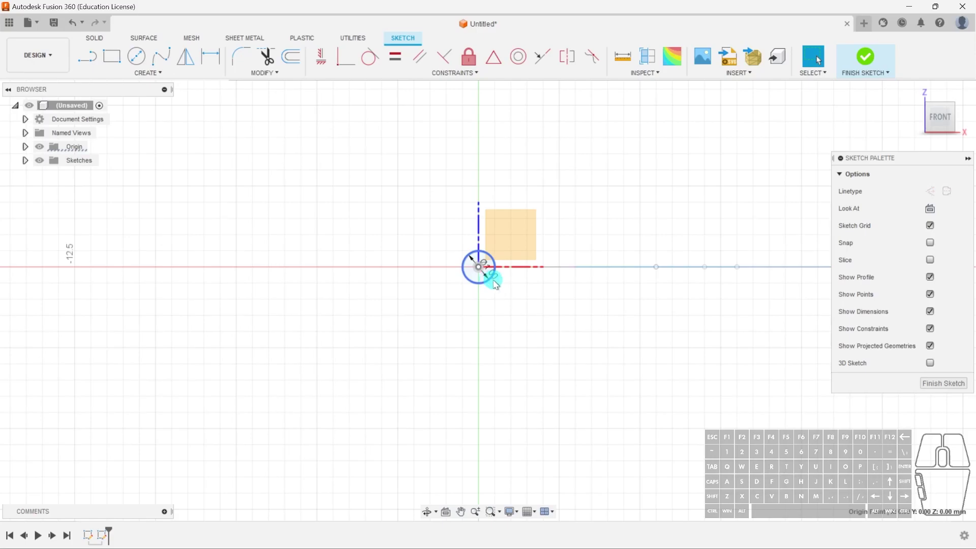
pyautogui.click(928, 384)
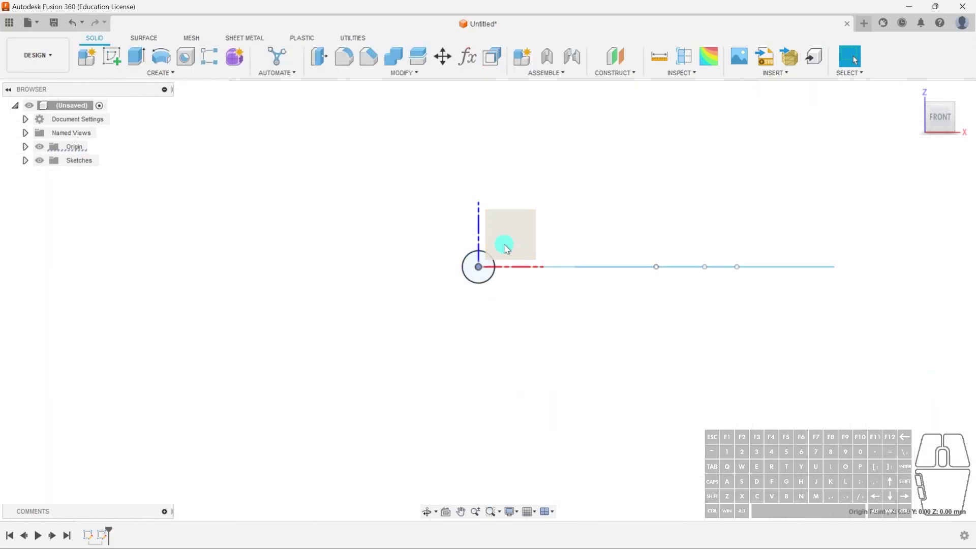
pyautogui.keyDown('shift'); pyautogui.moveTo(533, 322); pyautogui.dragTo(499, 379, button='middle'); pyautogui.keyUp('shift')
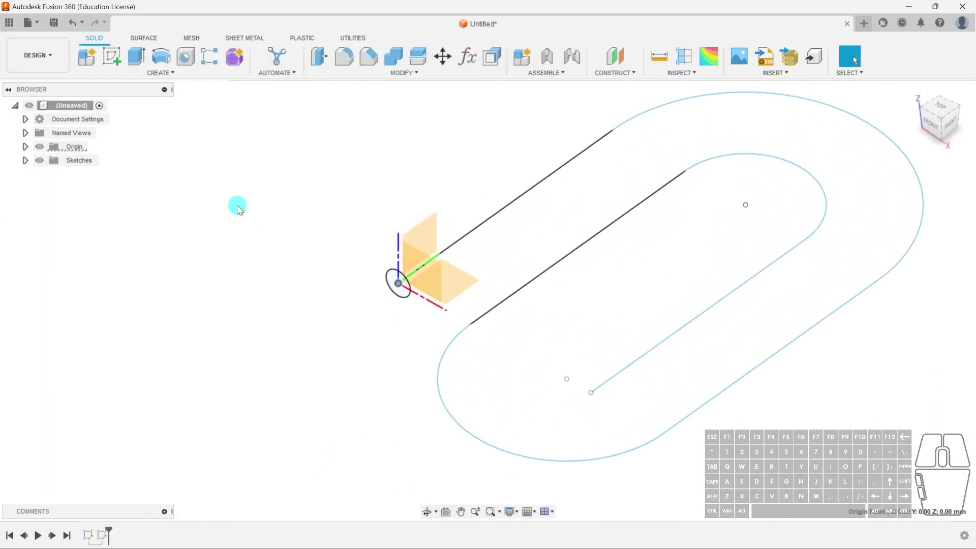
pyautogui.click(40, 146)
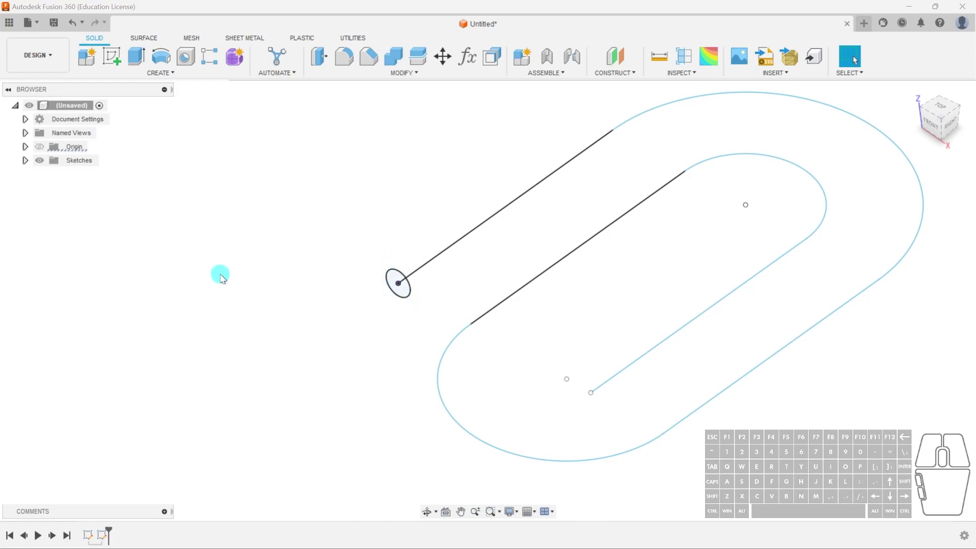
# - Sweep the circle profile along the chained paper-clip path as a new body with perpendicular orientation
pyautogui.click(171, 74)
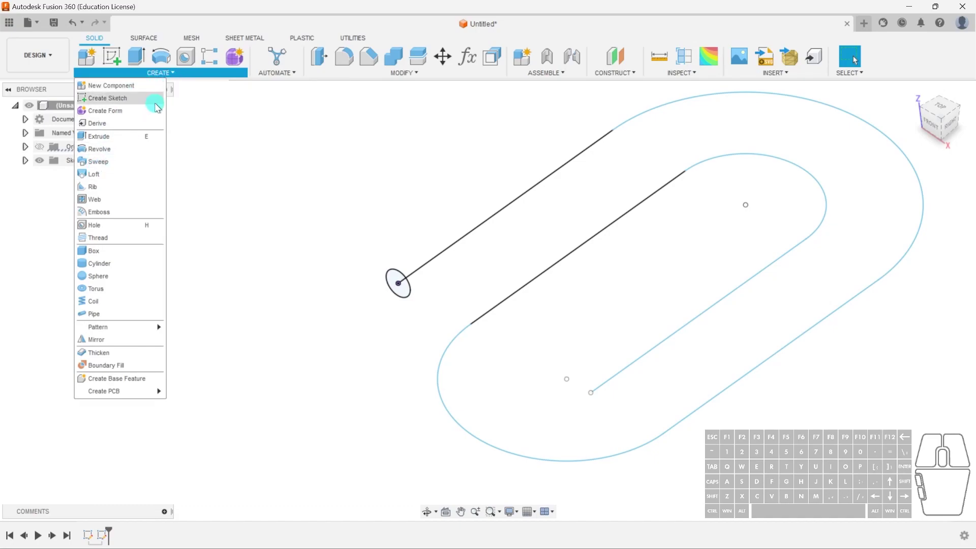
pyautogui.click(133, 162)
pyautogui.click(396, 281)
pyautogui.click(878, 226)
pyautogui.click(533, 180)
pyautogui.click(524, 194)
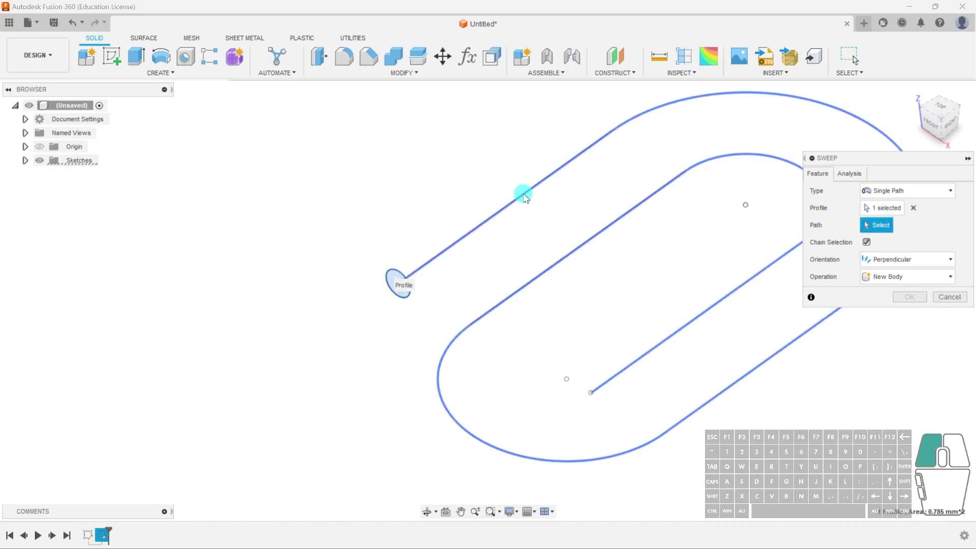
pyautogui.moveTo(393, 354); pyautogui.dragTo(281, 383, button='middle')
pyautogui.scroll(-2, 282, 383)
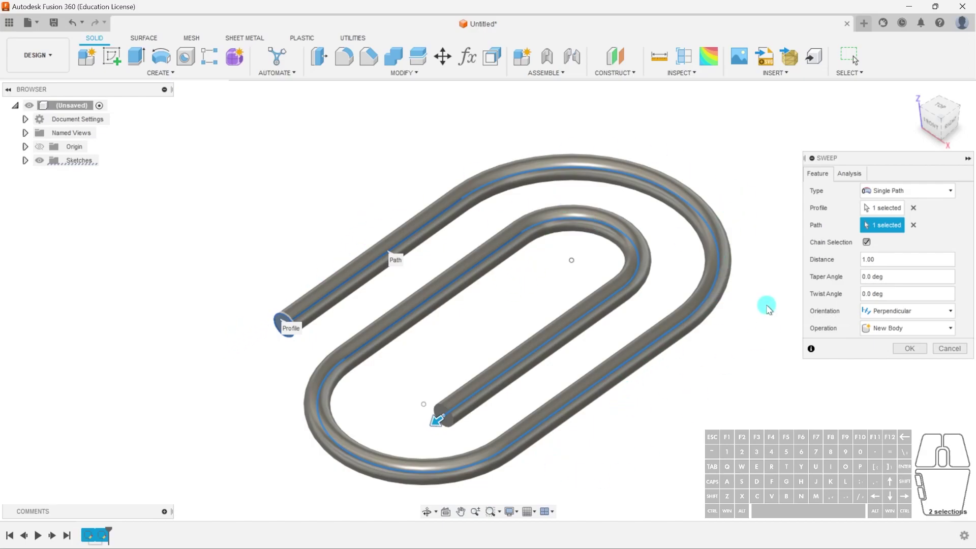
pyautogui.click(909, 348)
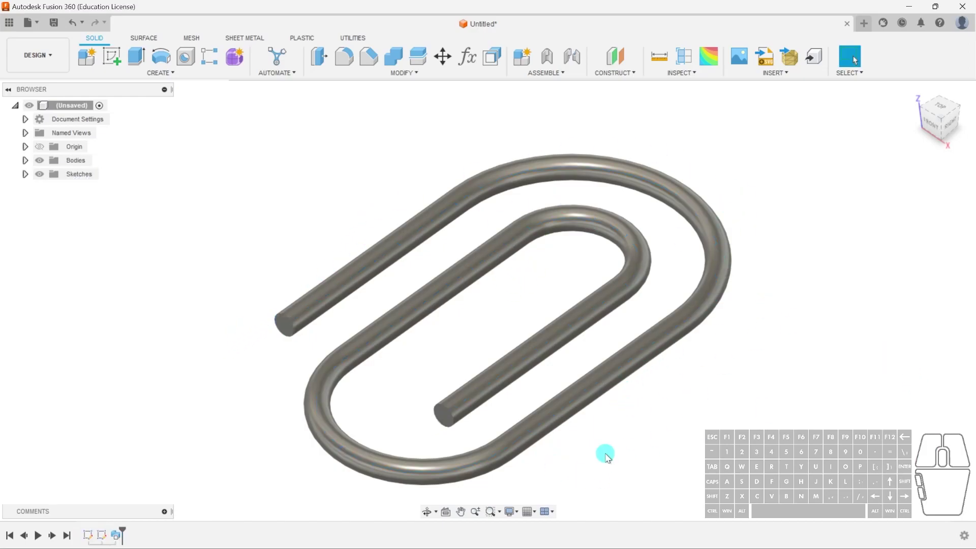
# - Roll the timeline back to just before the sweep and show Sketch1 and Sketch2
pyautogui.scroll(-2, 605, 453)
pyautogui.moveTo(684, 440); pyautogui.dragTo(669, 413, button='middle')
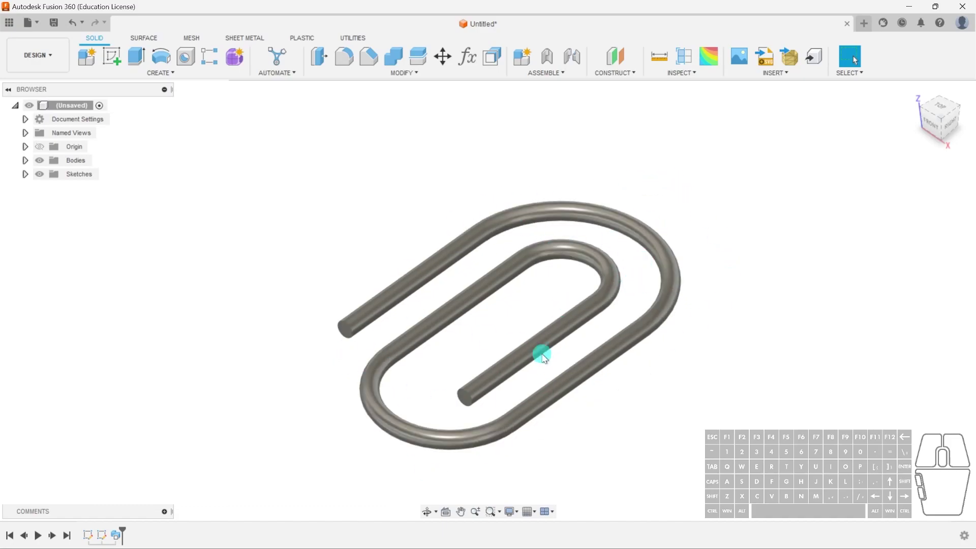
pyautogui.scroll(2, 294, 300)
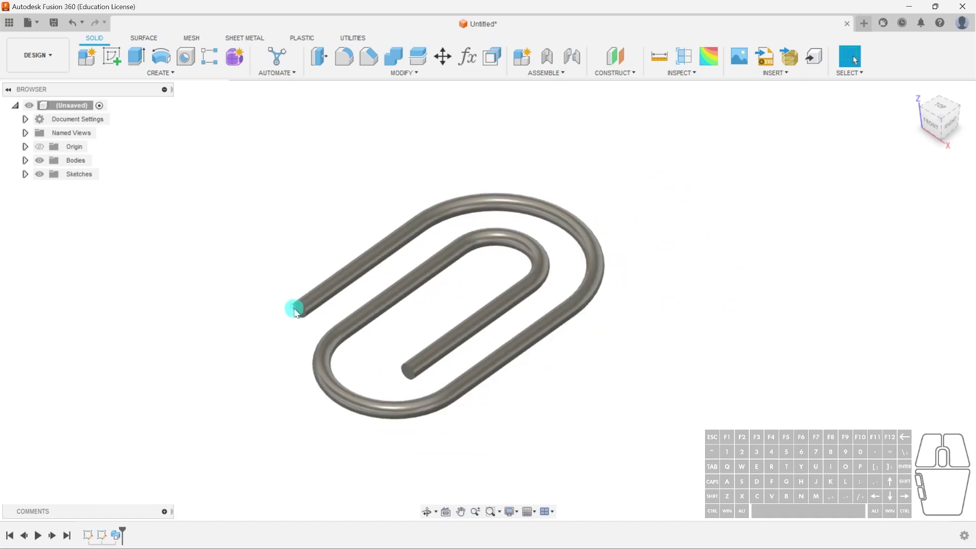
pyautogui.scroll(2, 301, 314)
pyautogui.scroll(2, 301, 319)
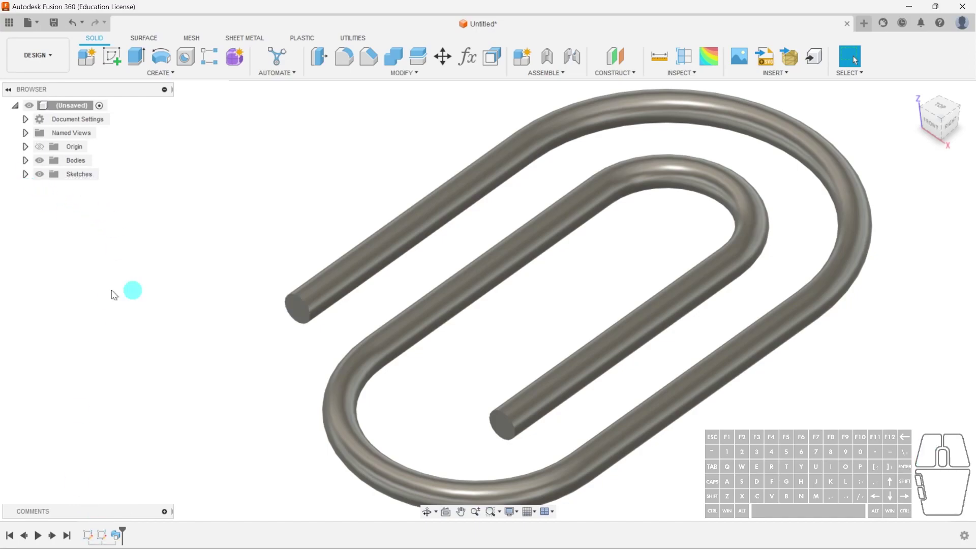
pyautogui.moveTo(122, 533); pyautogui.dragTo(108, 533)
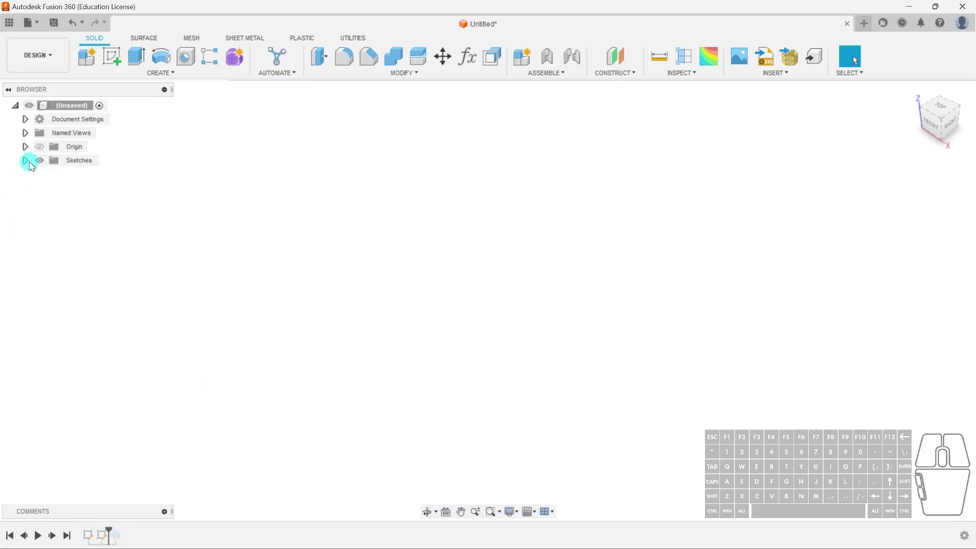
pyautogui.click(25, 161)
pyautogui.click(49, 174)
pyautogui.click(49, 188)
# - Edit Sketch1 and draw a short horizontal line across the lower part of the outer left vertical line
pyautogui.keyDown('shift'); pyautogui.moveTo(370, 340); pyautogui.dragTo(326, 328, button='middle'); pyautogui.keyUp('shift')
pyautogui.keyDown('shift'); pyautogui.moveTo(342, 247); pyautogui.dragTo(391, 351, button='middle'); pyautogui.keyUp('shift')
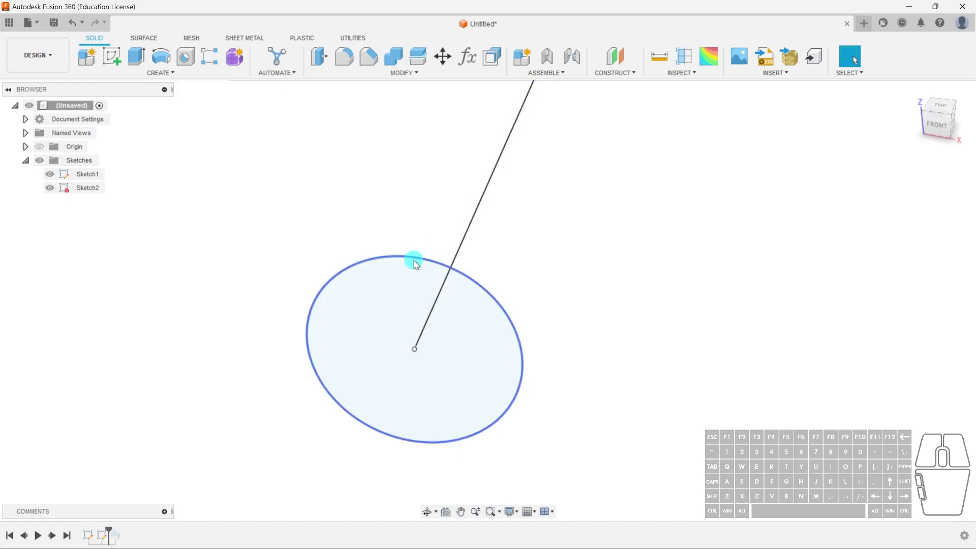
pyautogui.scroll(-2, 413, 263)
pyautogui.scroll(-2, 413, 264)
pyautogui.scroll(-2, 426, 324)
pyautogui.scroll(-2, 426, 325)
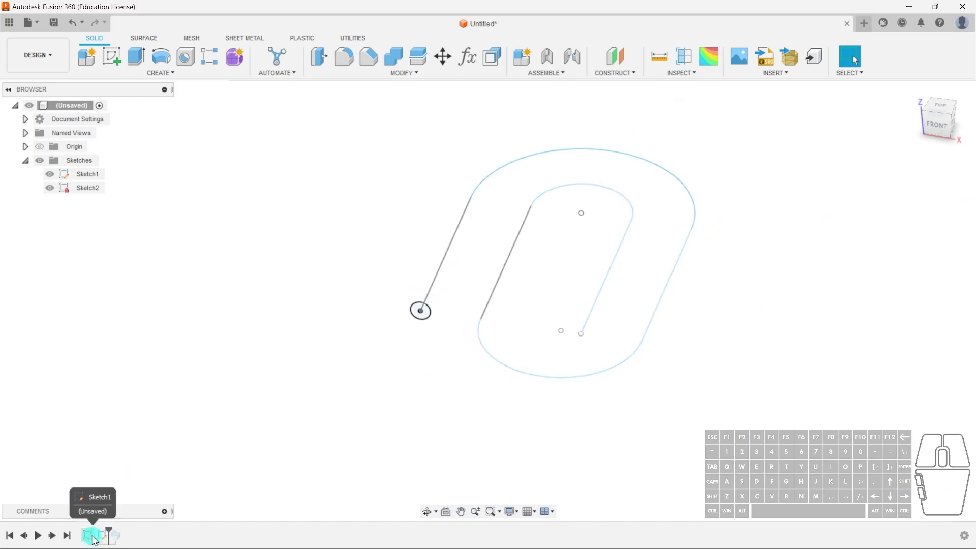
pyautogui.doubleClick(92, 538)
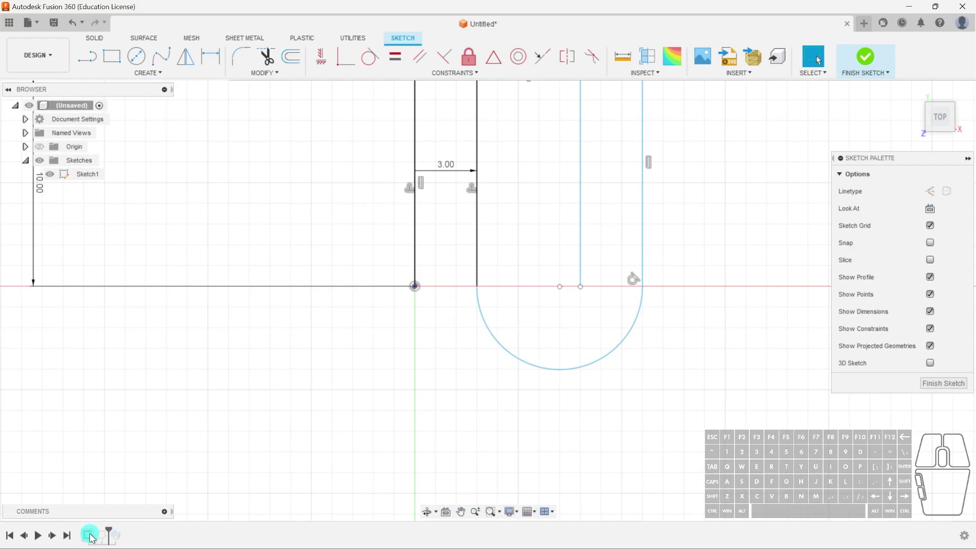
pyautogui.moveTo(446, 233); pyautogui.dragTo(420, 348, button='middle')
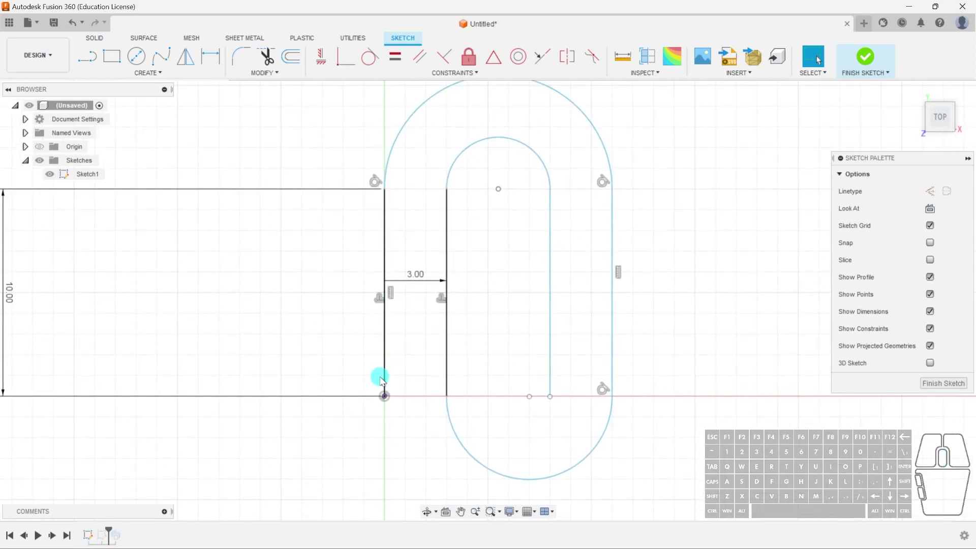
pyautogui.press('l')
pyautogui.click(369, 321)
pyautogui.click(404, 320)
pyautogui.press('Escape')
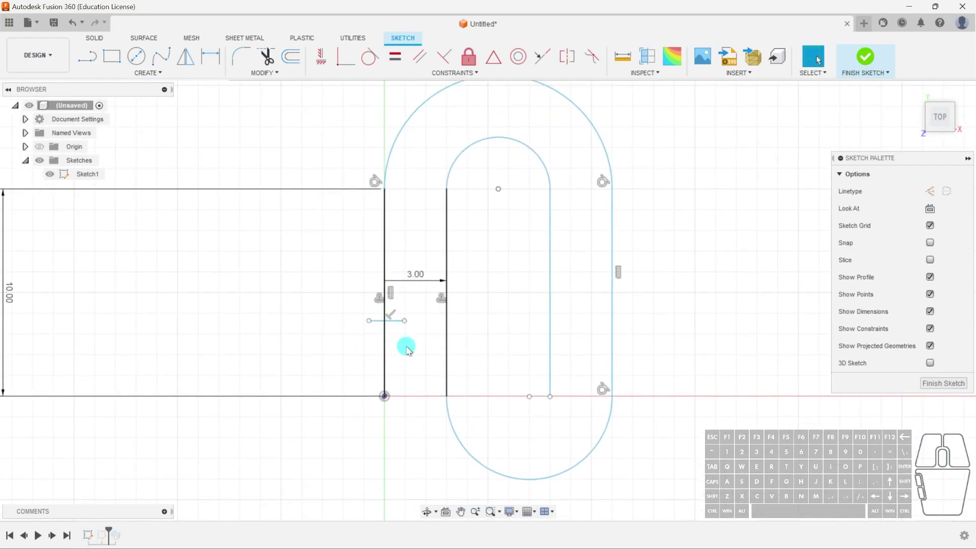
# - Trim away the outer left line below the short crossing line and remove the crossing line
pyautogui.press('t')
pyautogui.click(385, 349)
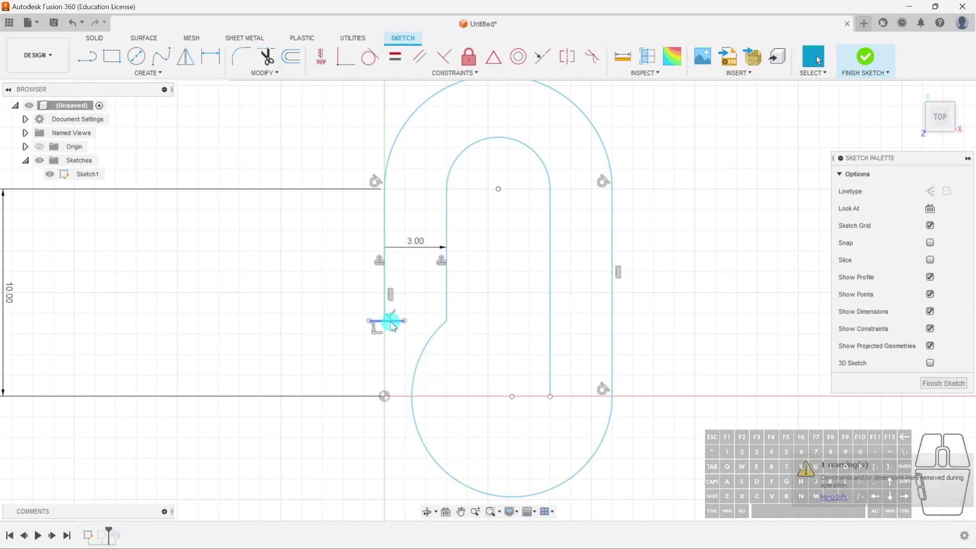
pyautogui.click(390, 322)
# - Move the lower connecting arc upward to shorten the path's lower end and finish the sketch
pyautogui.click(418, 336)
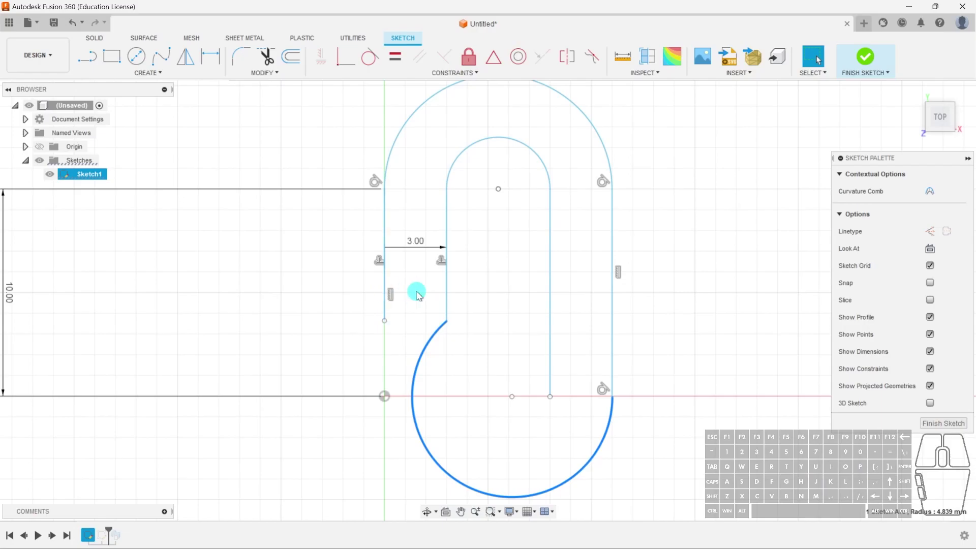
pyautogui.moveTo(414, 410)
pyautogui.mouseDown()
pyautogui.moveTo(527, 399)
pyautogui.moveTo(563, 333)
pyautogui.mouseUp()
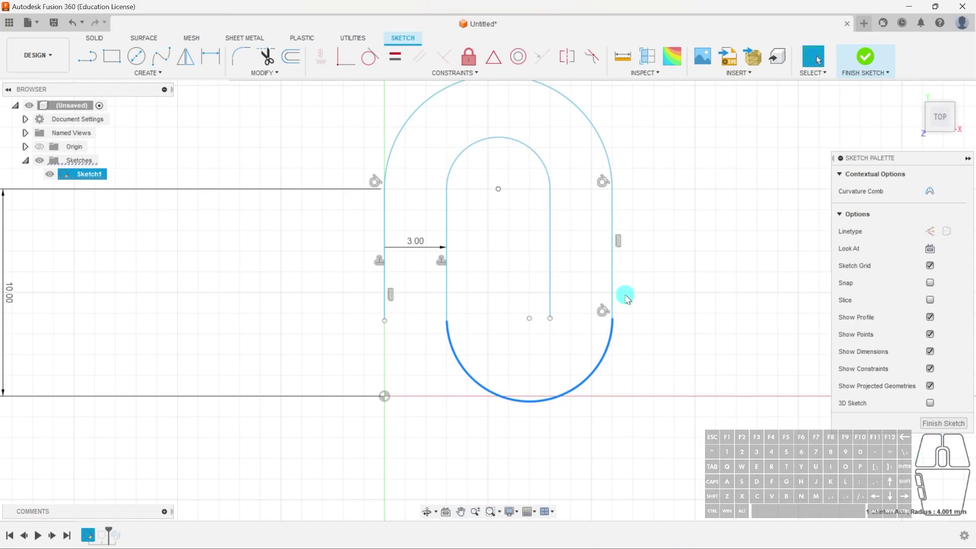
pyautogui.click(939, 424)
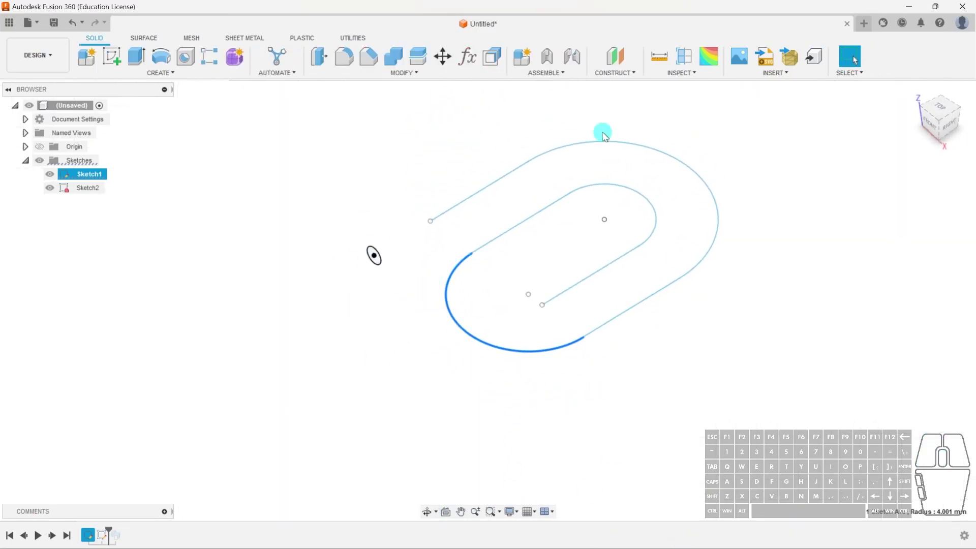
# - Roll the timeline forward past the sweep to rebuild it from the shortened path
pyautogui.scroll(5, 344, 276)
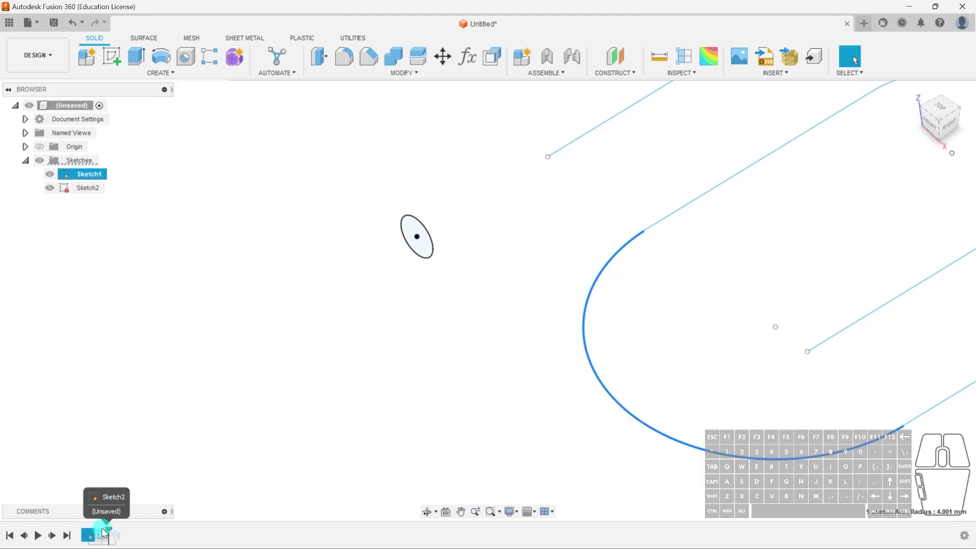
pyautogui.moveTo(105, 529); pyautogui.dragTo(106, 527)
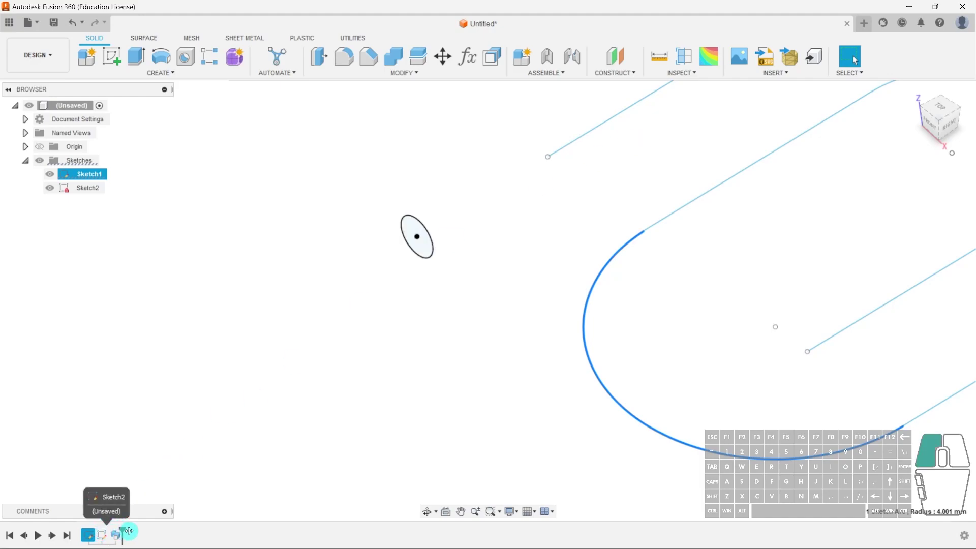
pyautogui.moveTo(129, 531); pyautogui.dragTo(130, 530)
pyautogui.scroll(-5, 459, 368)
pyautogui.moveTo(492, 355); pyautogui.dragTo(336, 362, button='middle')
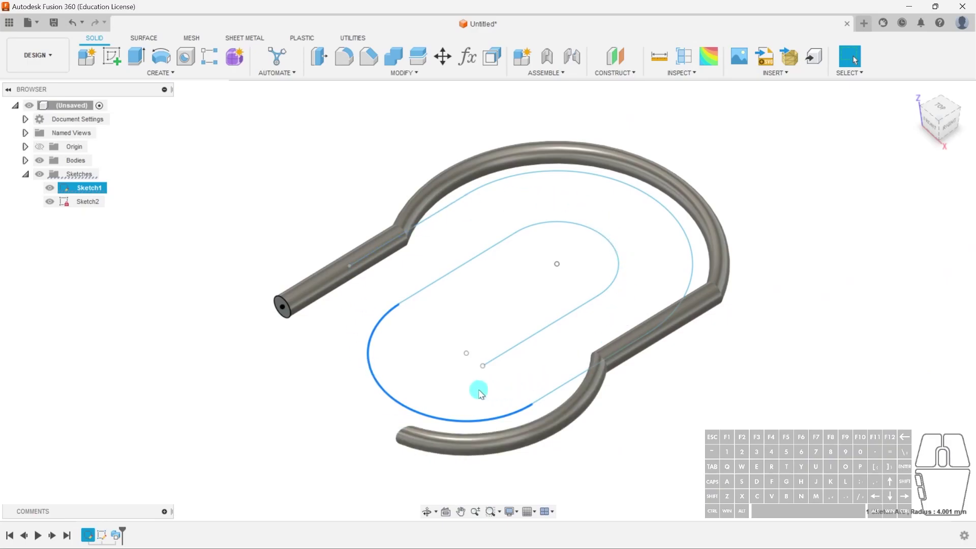
# - Reopen the sweep feature to review its profile, path and distance settings
pyautogui.doubleClick(116, 535)
pyautogui.click(513, 360)
pyautogui.click(371, 213)
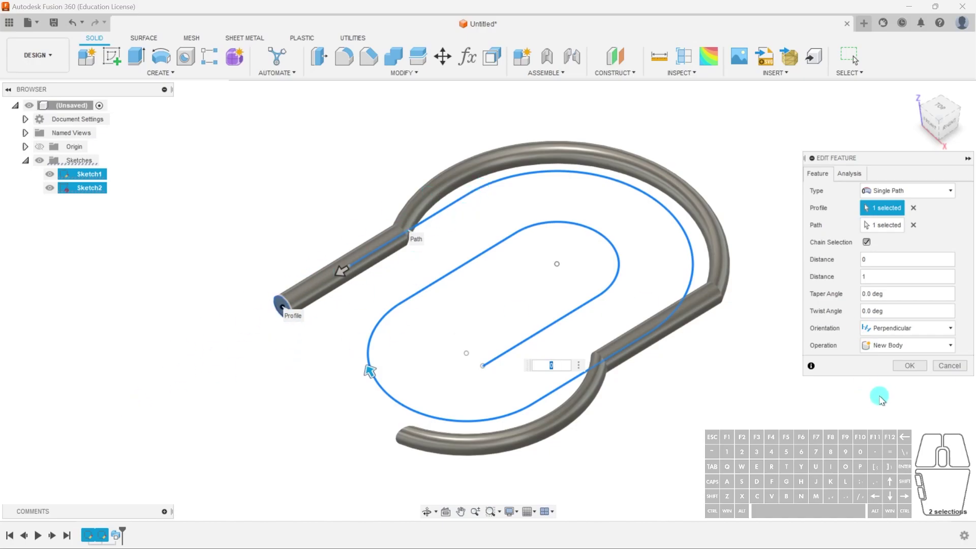
pyautogui.click(909, 365)
# - Undo the timeline move and the trimming and arc changes, returning to Sketch1 with the full-length path
pyautogui.hotkey('ctrl', 'z')
pyautogui.hotkey('ctrl', 'z')
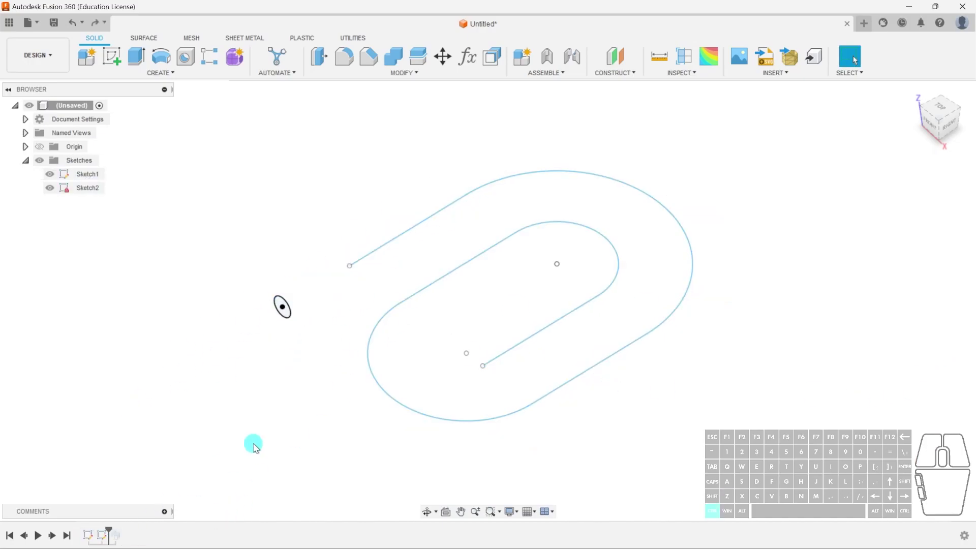
pyautogui.hotkey('ctrl', 'z')
pyautogui.hotkey('ctrl', 'z')
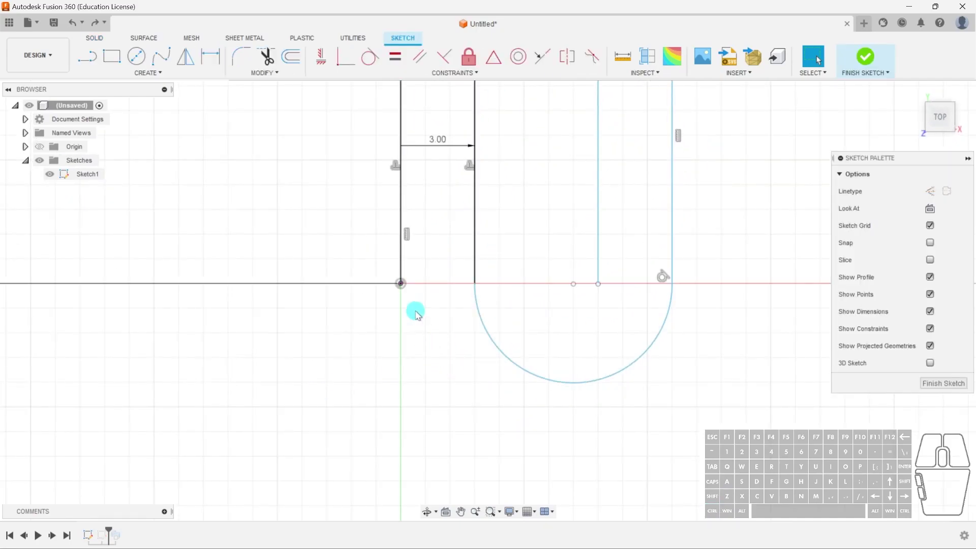
# - Draw a vertical line from the origin downward, extending the outer left line past the circle, and finish the sketch
pyautogui.press('l')
pyautogui.click(401, 283)
pyautogui.click(401, 399)
pyautogui.press('Escape')
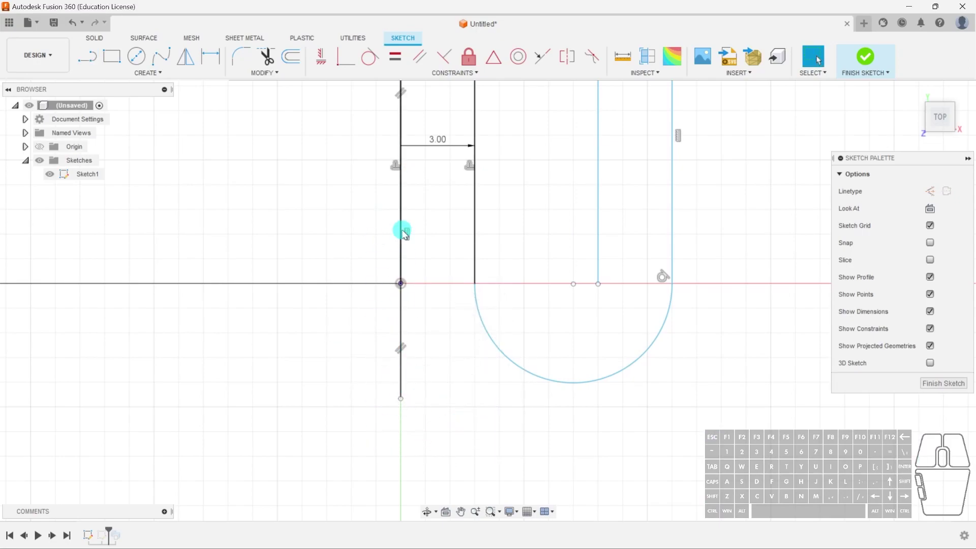
pyautogui.click(940, 384)
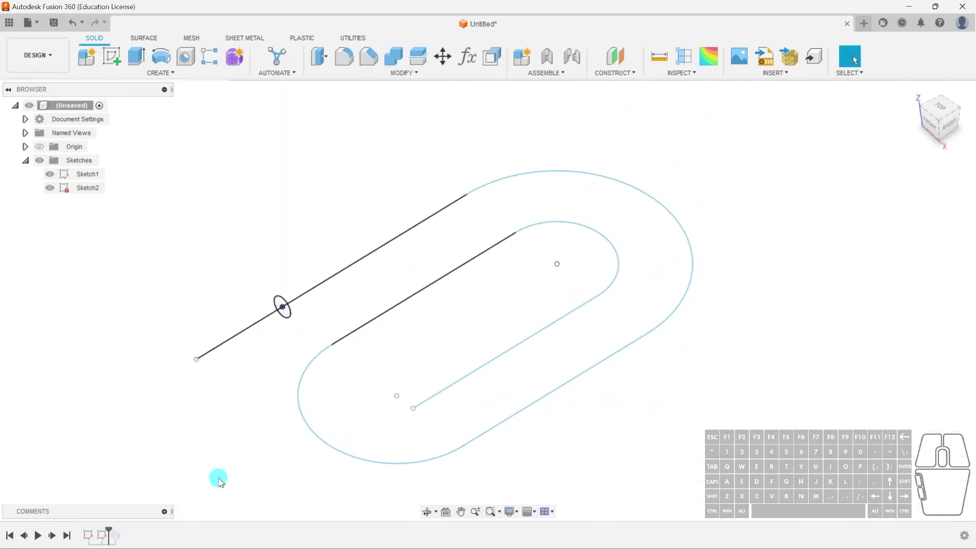
# - Roll the timeline forward past the sweep, reopen the sweep feature and shorten its distance along the path to 0.074
pyautogui.moveTo(109, 529); pyautogui.dragTo(120, 535)
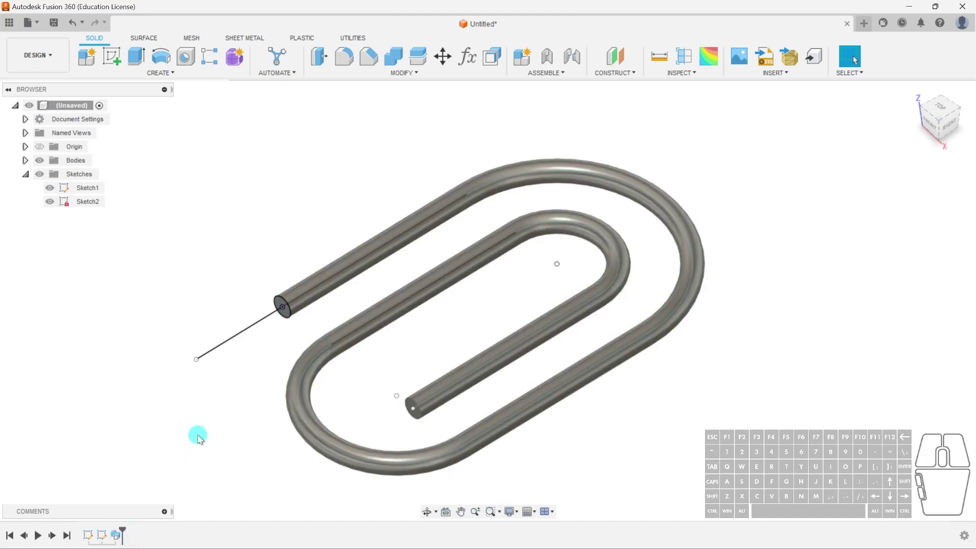
pyautogui.doubleClick(118, 536)
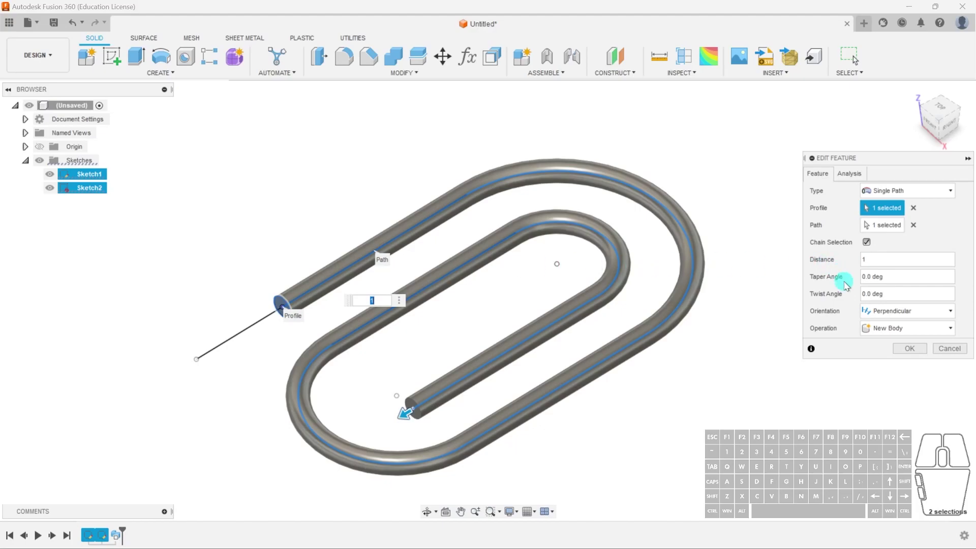
pyautogui.moveTo(332, 366); pyautogui.dragTo(477, 229, button='middle')
pyautogui.moveTo(560, 283); pyautogui.dragTo(432, 183)
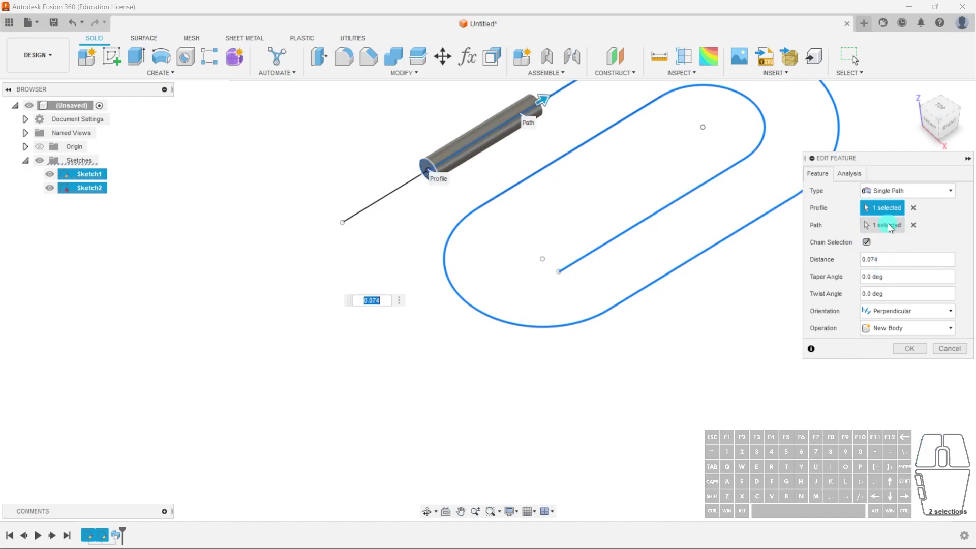
# - Reselect the sweep path from the line extending past the circle, try a distance of 0.00 on that side, and cancel the edit
pyautogui.click(913, 225)
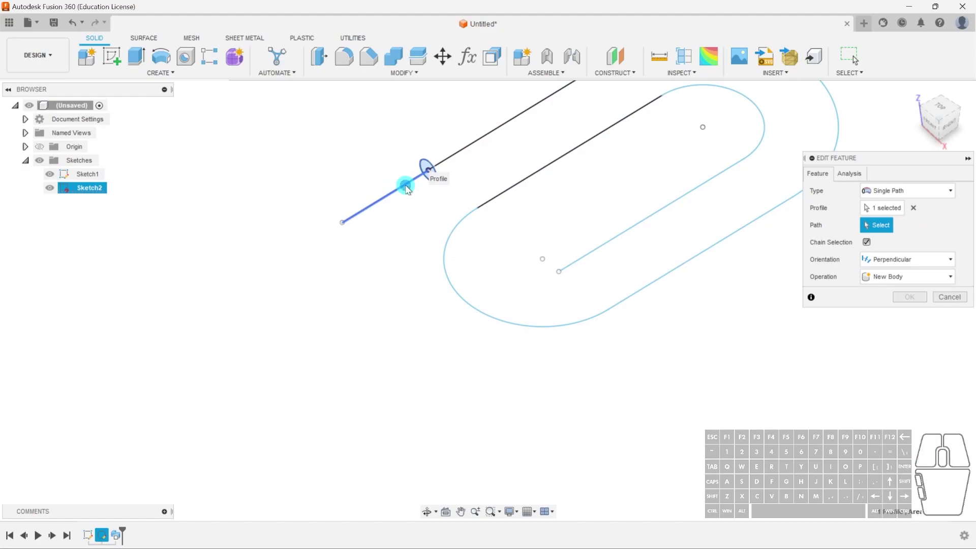
pyautogui.click(405, 184)
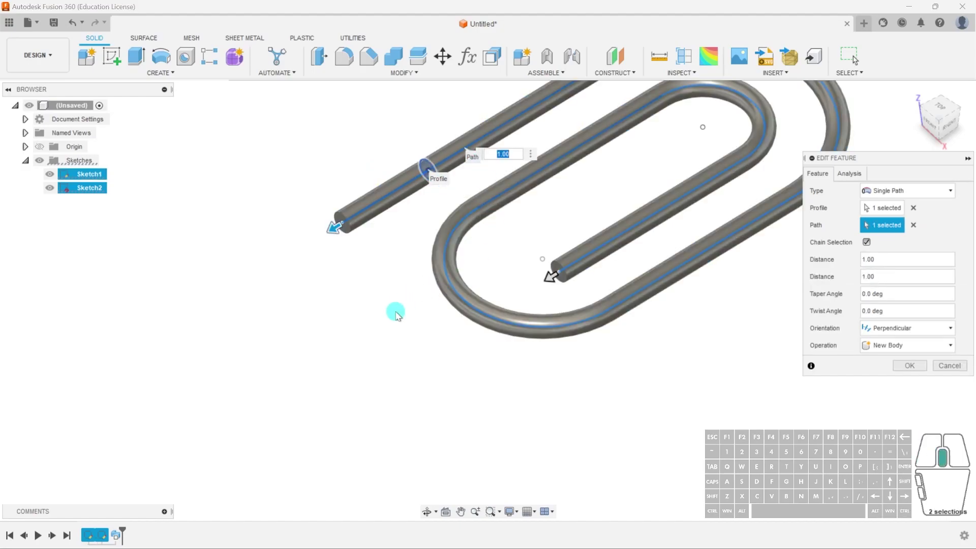
pyautogui.moveTo(405, 303); pyautogui.dragTo(321, 409, button='middle')
pyautogui.moveTo(261, 333); pyautogui.dragTo(496, 191)
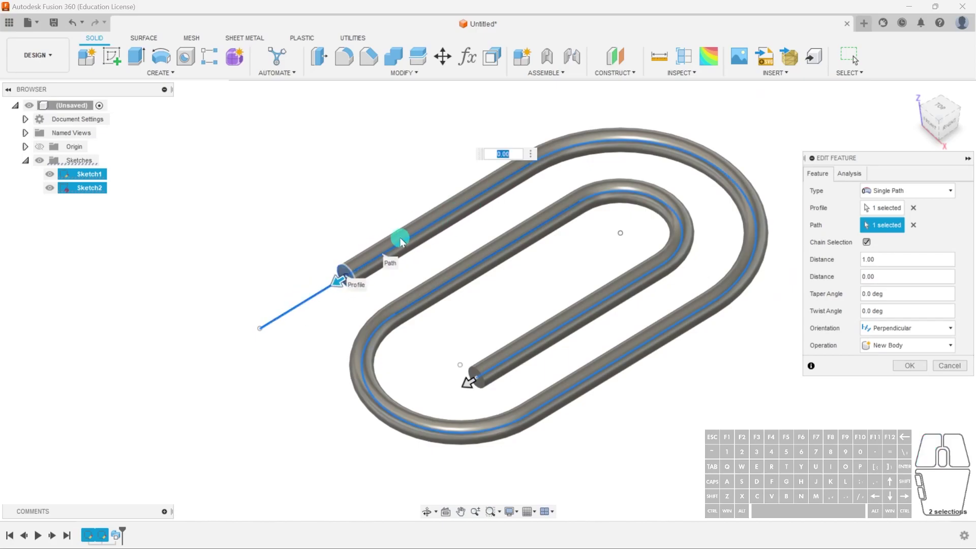
pyautogui.moveTo(338, 279); pyautogui.dragTo(400, 244)
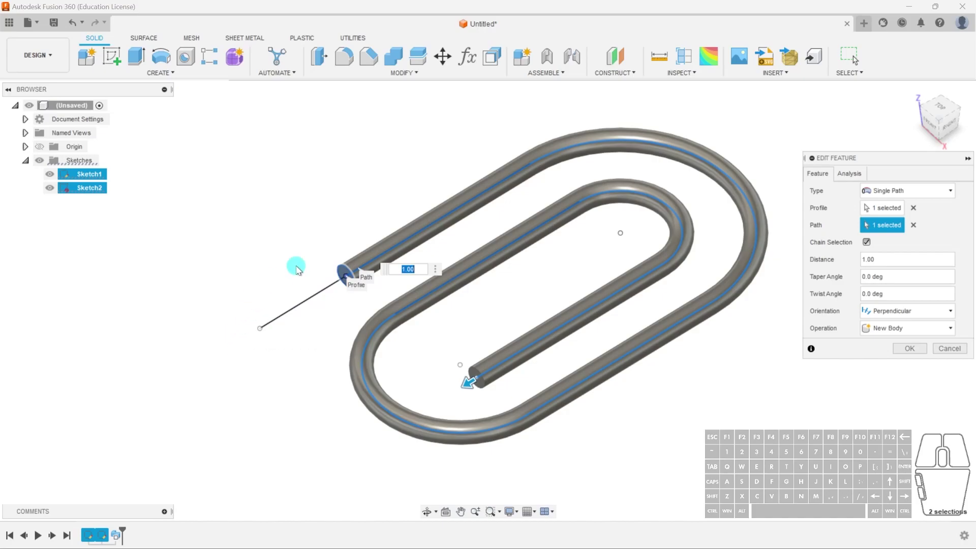
pyautogui.click(949, 349)
# - Undo the timeline move and the extension line below the origin, returning to editing Sketch1
pyautogui.keyDown('ctrl'); pyautogui.scroll(2, 548, 322); pyautogui.keyUp('ctrl')
pyautogui.hotkey('ctrl', 'z')
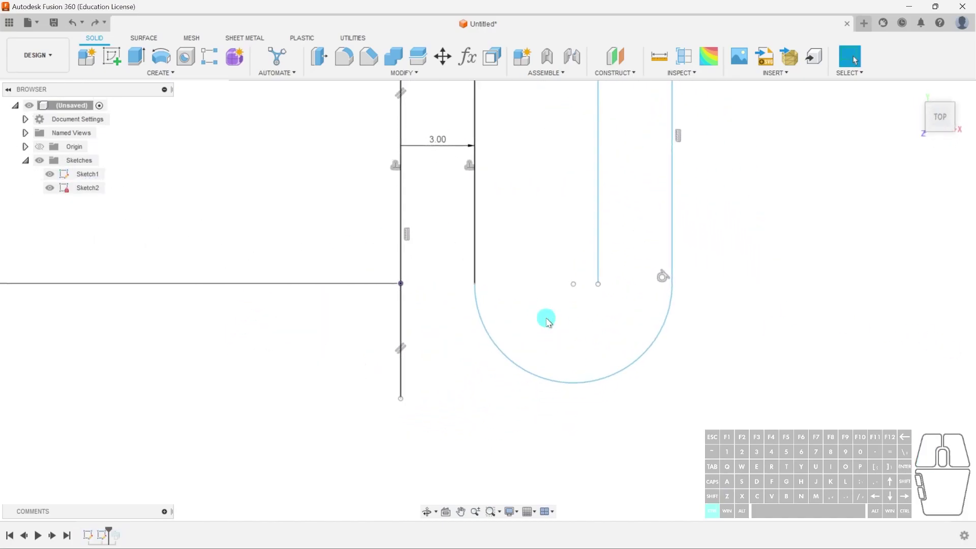
pyautogui.moveTo(453, 349); pyautogui.dragTo(352, 413, button='middle')
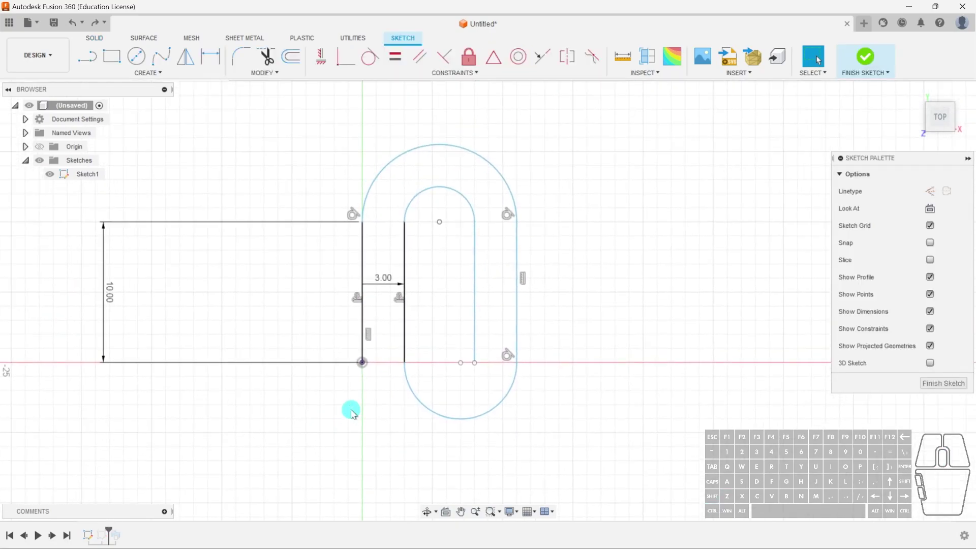
# - Delete all the paper clip path geometry from Sketch1
pyautogui.click(361, 309)
pyautogui.moveTo(332, 101); pyautogui.dragTo(592, 506)
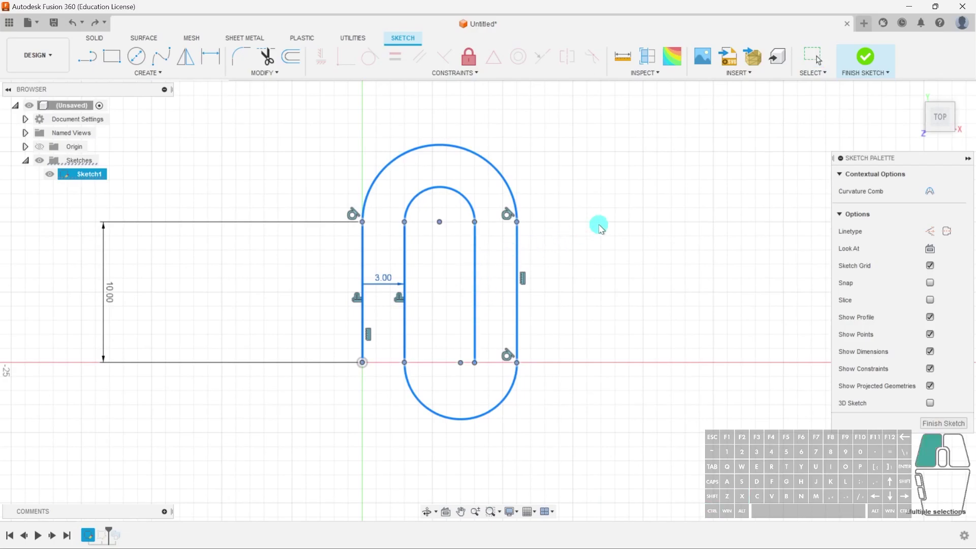
pyautogui.scroll(-2, 510, 220)
pyautogui.scroll(2, 568, 224)
pyautogui.scroll(1, 568, 224)
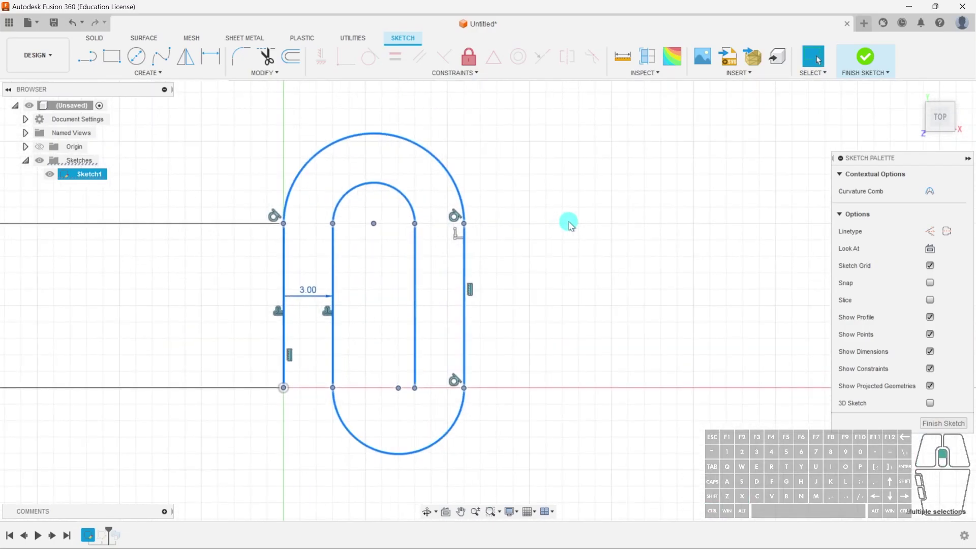
pyautogui.press('Delete')
# - Draw a vertical line above and to the right of the origin, not touching it
pyautogui.click(87, 56)
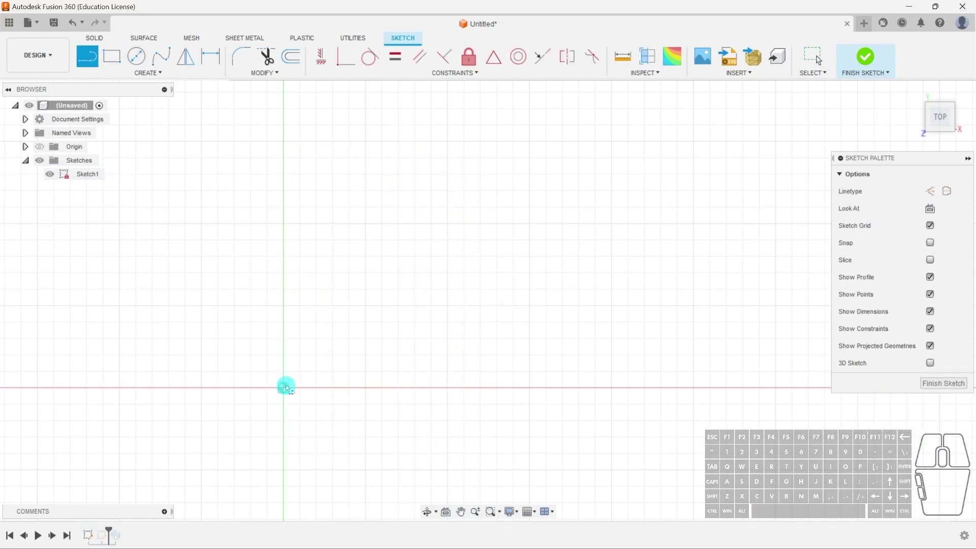
pyautogui.click(390, 329)
pyautogui.click(391, 188)
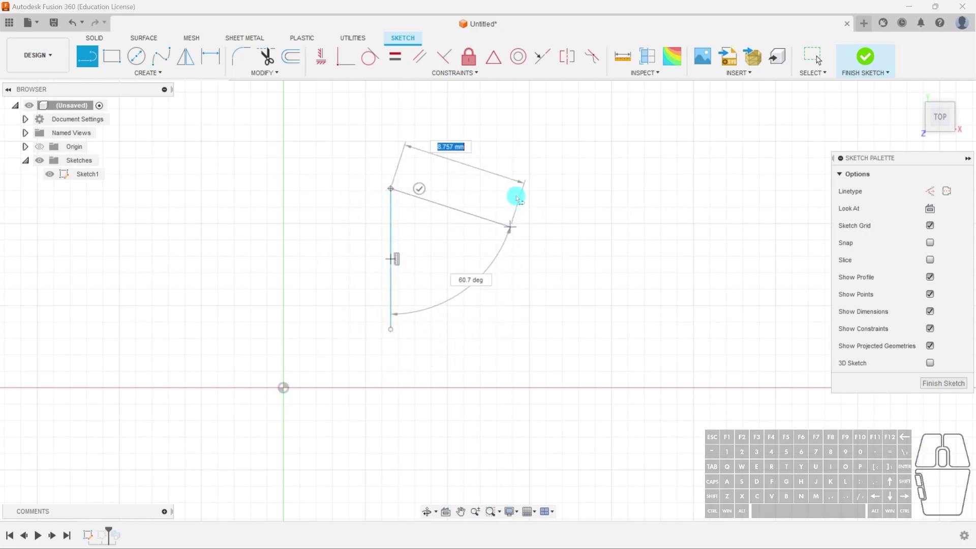
pyautogui.press('Escape')
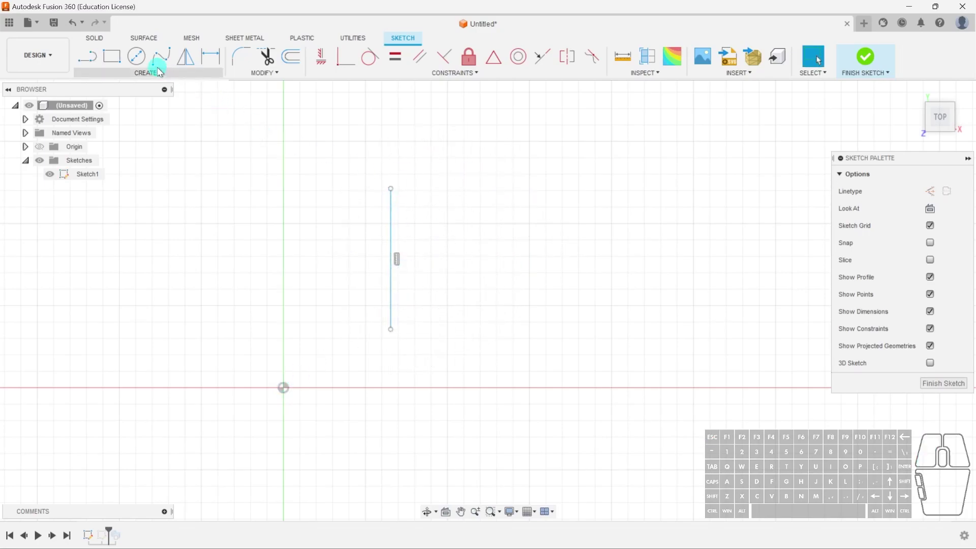
# - Draw a 3-point semicircular arc bulging upward, starting at the vertical line's upper end and ending level with it
pyautogui.click(128, 73)
pyautogui.moveTo(120, 123)
pyautogui.click(196, 130)
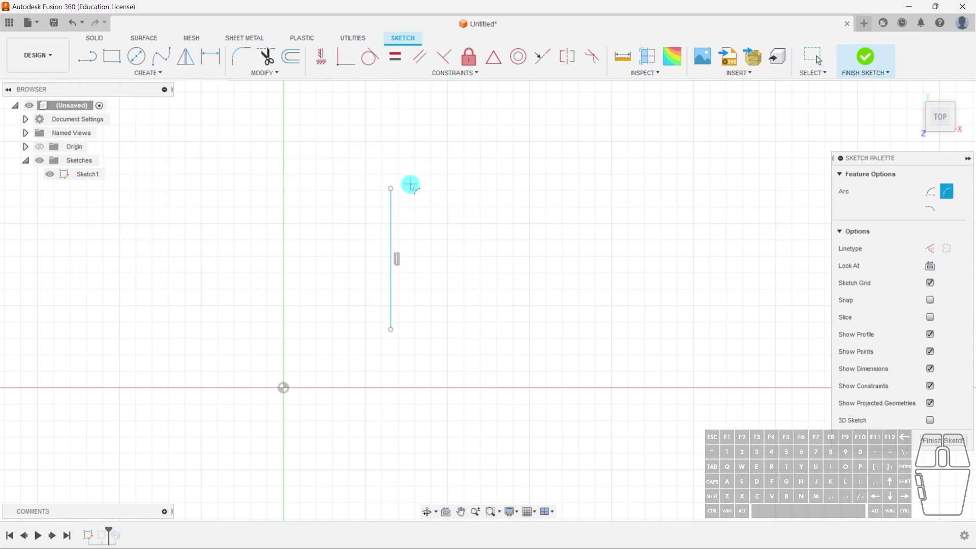
pyautogui.click(390, 188)
pyautogui.click(503, 189)
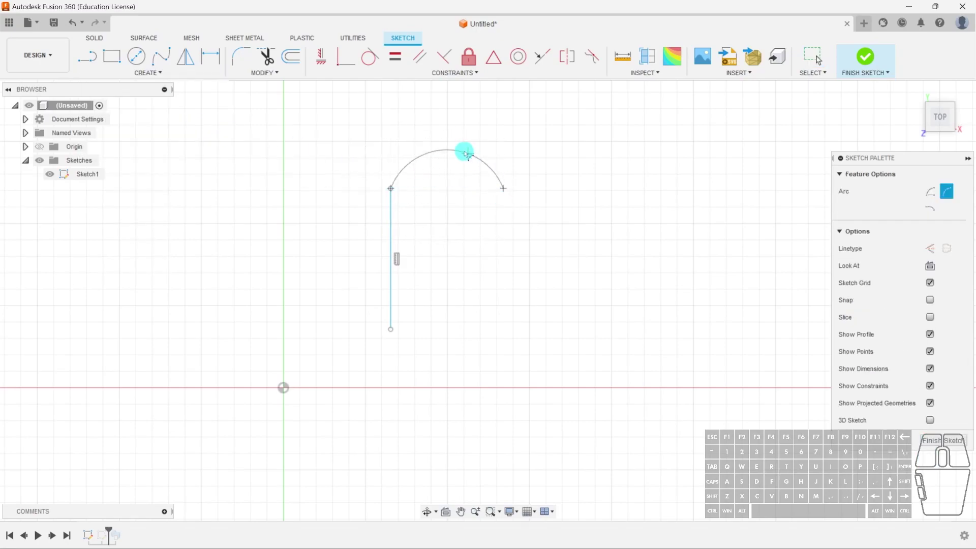
pyautogui.click(455, 133)
# - Draw a shorter vertical line down from the arc's free end to complete the U-shaped path, and finish the sketch
pyautogui.press('l')
pyautogui.click(504, 189)
pyautogui.click(504, 262)
pyautogui.press('Escape')
pyautogui.click(943, 385)
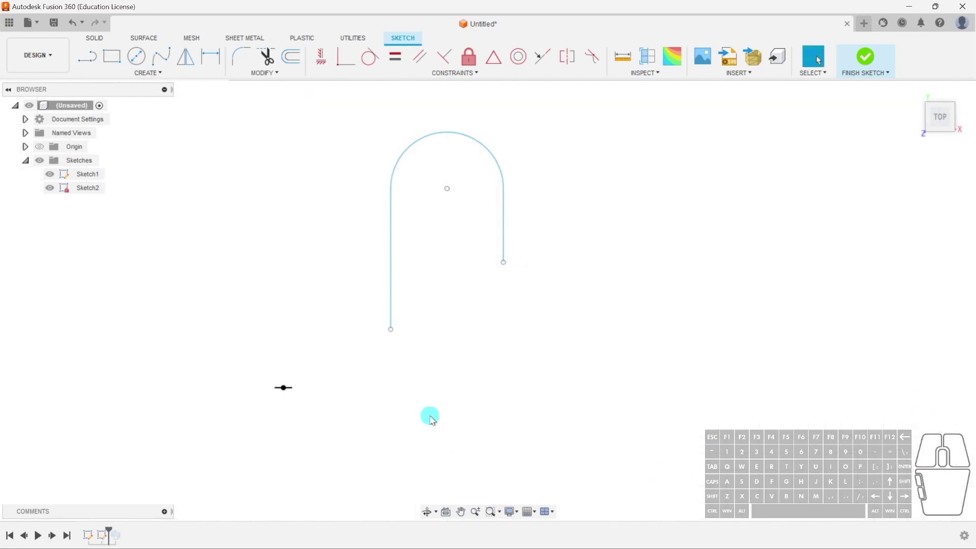
# - Show the origin planes and examine how the circle and the XZ, XY and YZ planes sit relative to the new path's start
pyautogui.moveTo(407, 388)
pyautogui.keyDown('shift'); pyautogui.mouseDown(button='middle')
pyautogui.moveTo(364, 338)
pyautogui.moveTo(373, 304)
pyautogui.mouseUp(button='middle'); pyautogui.keyUp('shift')
pyautogui.scroll(5, 211, 300)
pyautogui.keyDown('shift'); pyautogui.moveTo(588, 301); pyautogui.dragTo(553, 252, button='middle'); pyautogui.keyUp('shift')
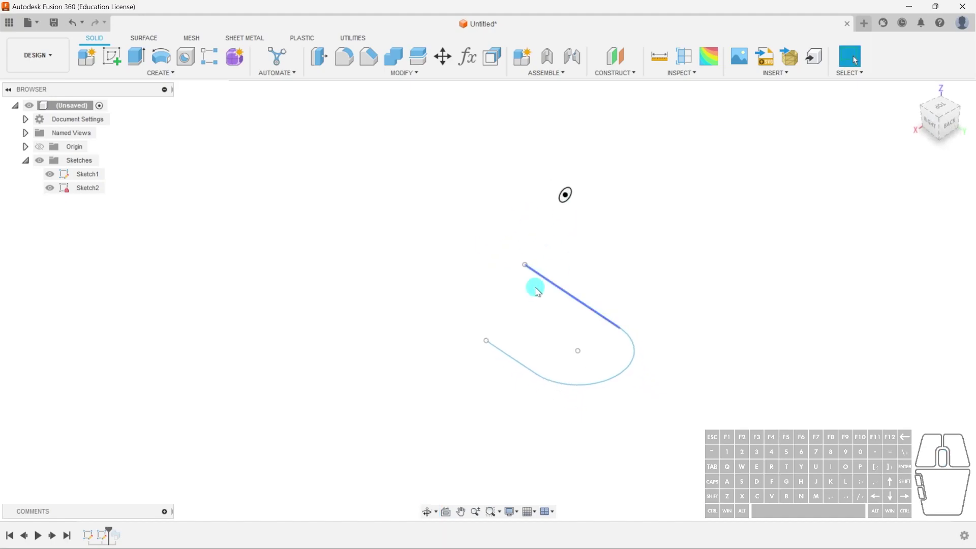
pyautogui.keyDown('shift'); pyautogui.moveTo(505, 318); pyautogui.dragTo(619, 307, button='middle'); pyautogui.keyUp('shift')
pyautogui.scroll(2, 481, 374)
pyautogui.scroll(2, 547, 310)
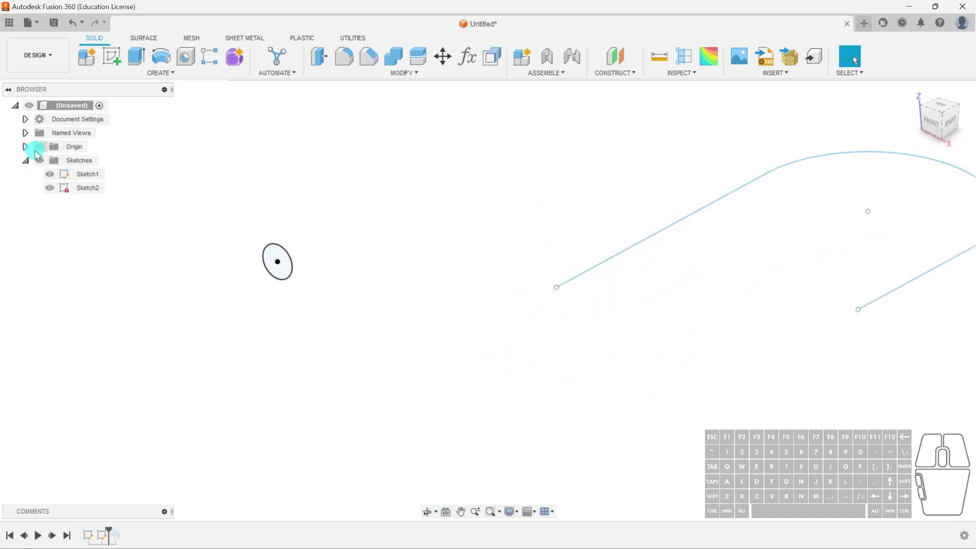
pyautogui.click(40, 147)
pyautogui.scroll(-2, 363, 266)
pyautogui.click(331, 234)
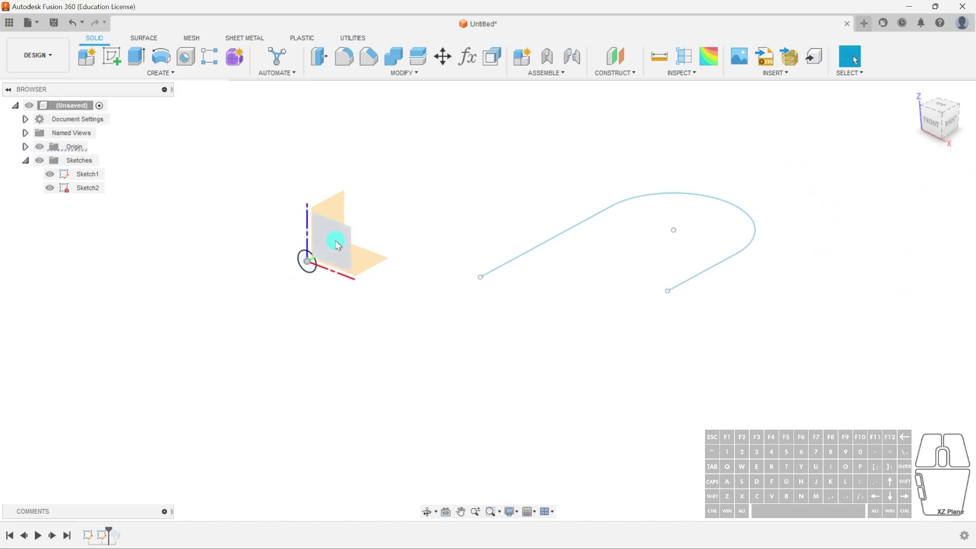
pyautogui.keyDown('shift'); pyautogui.moveTo(447, 327); pyautogui.dragTo(403, 338, button='middle'); pyautogui.keyUp('shift')
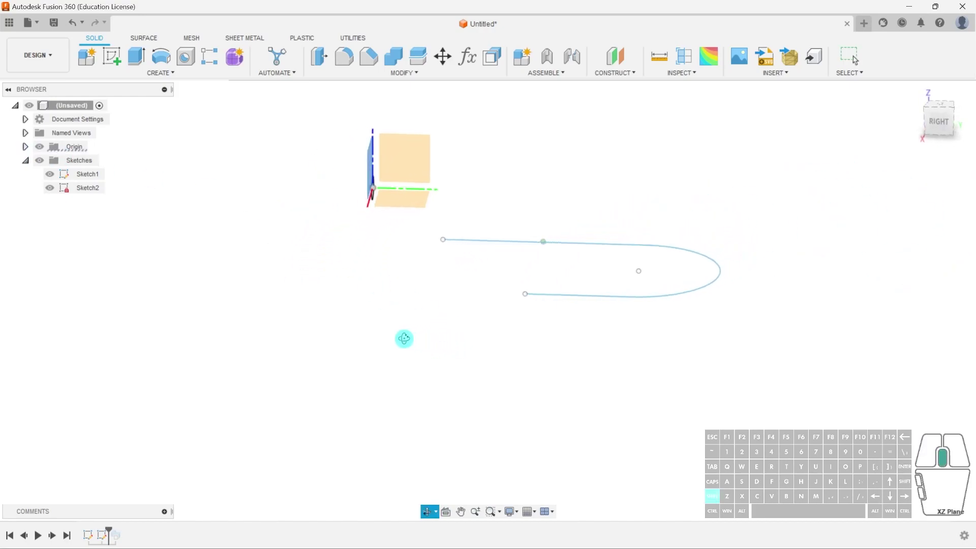
pyautogui.click(405, 202)
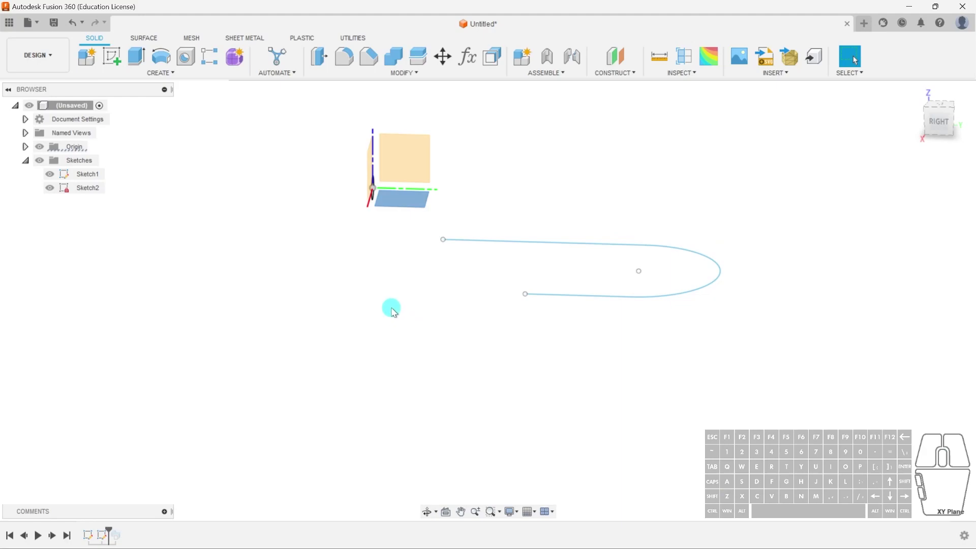
pyautogui.click(385, 173)
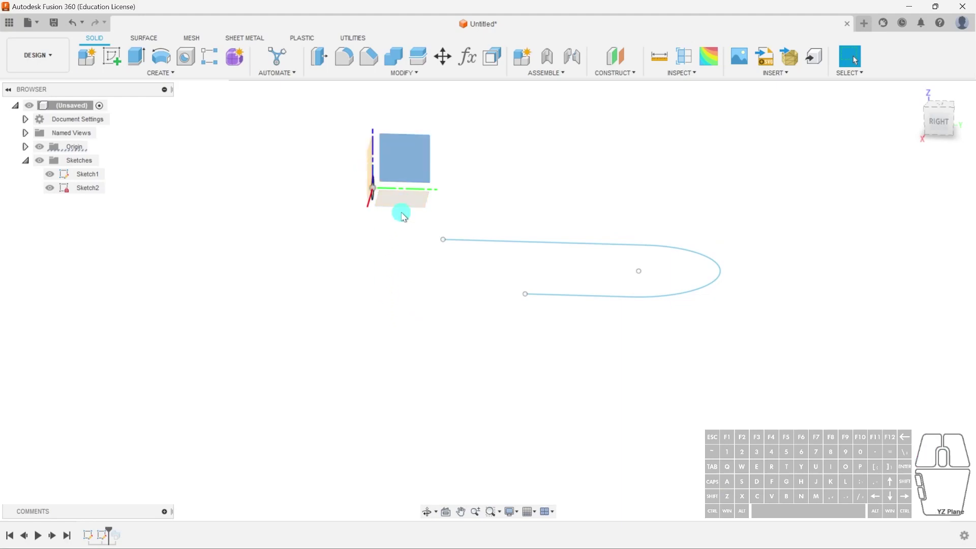
pyautogui.keyDown('shift'); pyautogui.moveTo(374, 249); pyautogui.dragTo(476, 253, button='middle'); pyautogui.keyUp('shift')
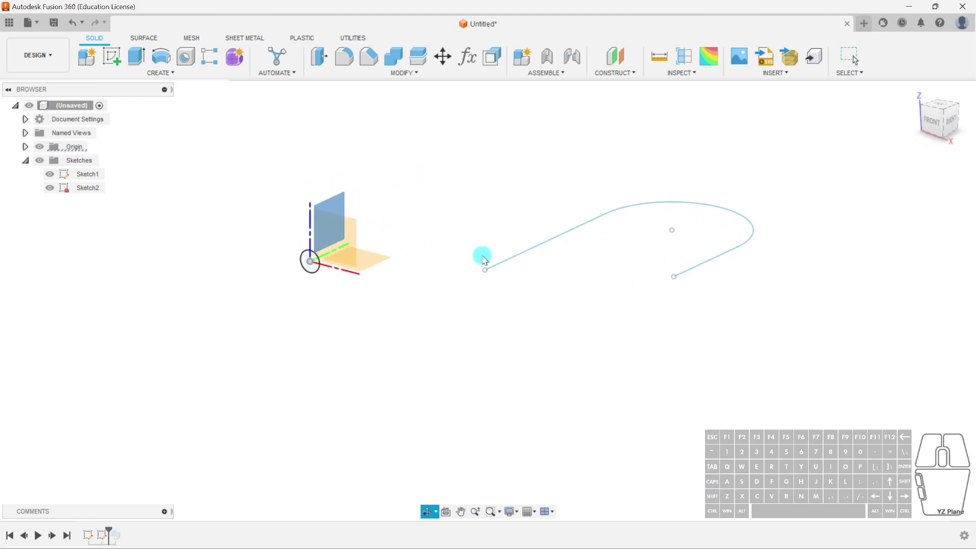
pyautogui.click(506, 326)
# - Start a Plane Along Path on the U-shaped path and move the plane to the longer line's open end at distance 0.00
pyautogui.click(624, 74)
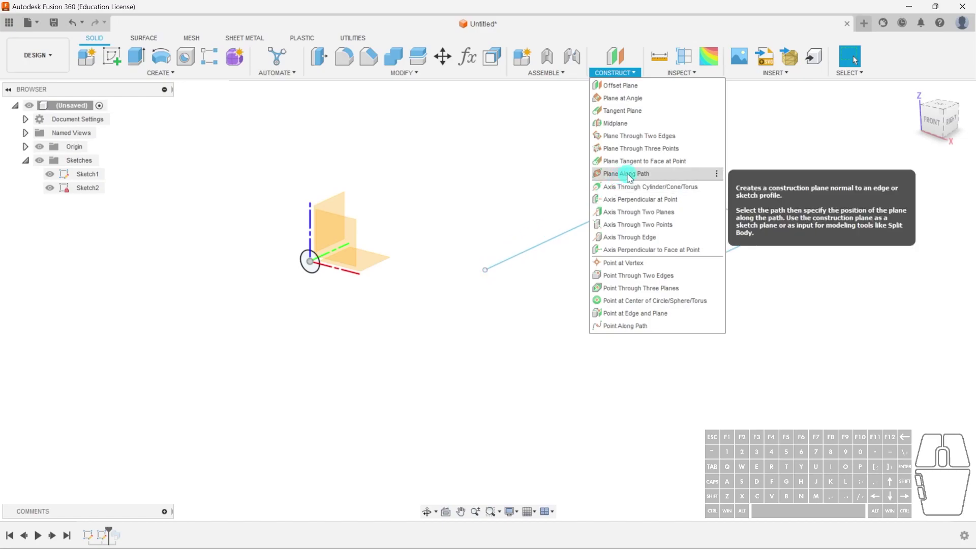
pyautogui.click(644, 173)
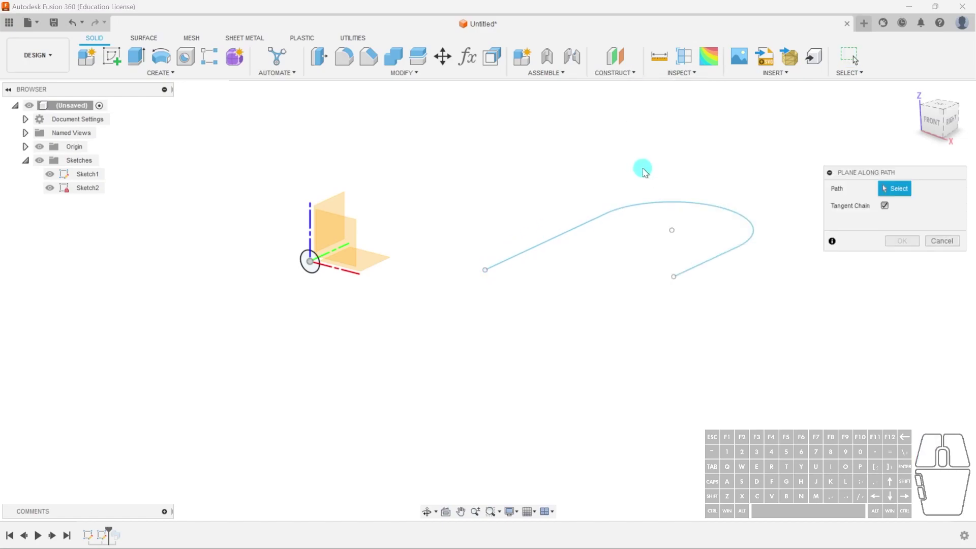
pyautogui.click(580, 229)
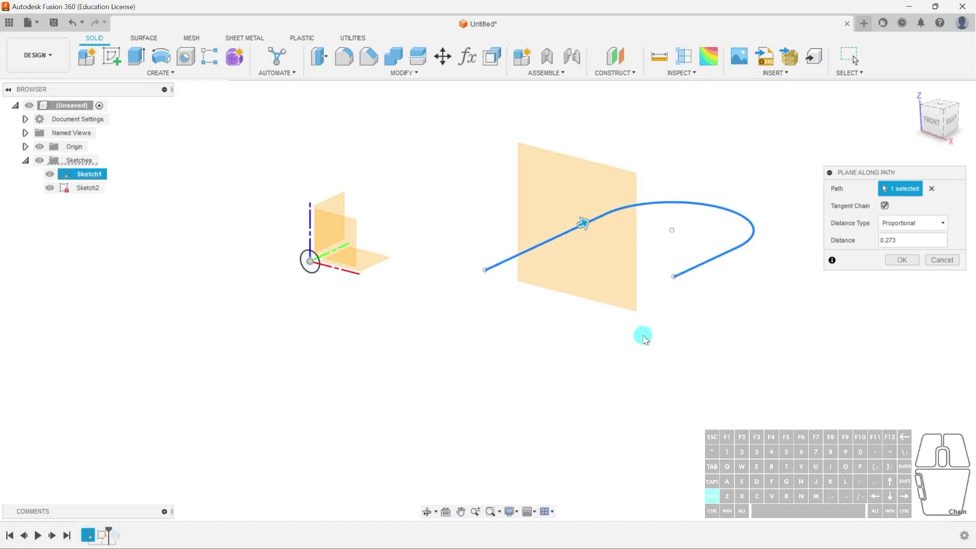
pyautogui.keyDown('shift'); pyautogui.moveTo(588, 366); pyautogui.dragTo(523, 364, button='middle'); pyautogui.keyUp('shift')
pyautogui.keyDown('shift'); pyautogui.moveTo(590, 364); pyautogui.dragTo(591, 364, button='middle'); pyautogui.keyUp('shift')
pyautogui.keyDown('shift'); pyautogui.moveTo(519, 375); pyautogui.dragTo(547, 379, button='middle'); pyautogui.keyUp('shift')
pyautogui.moveTo(608, 235); pyautogui.dragTo(411, 261)
pyautogui.moveTo(236, 268); pyautogui.dragTo(172, 275)
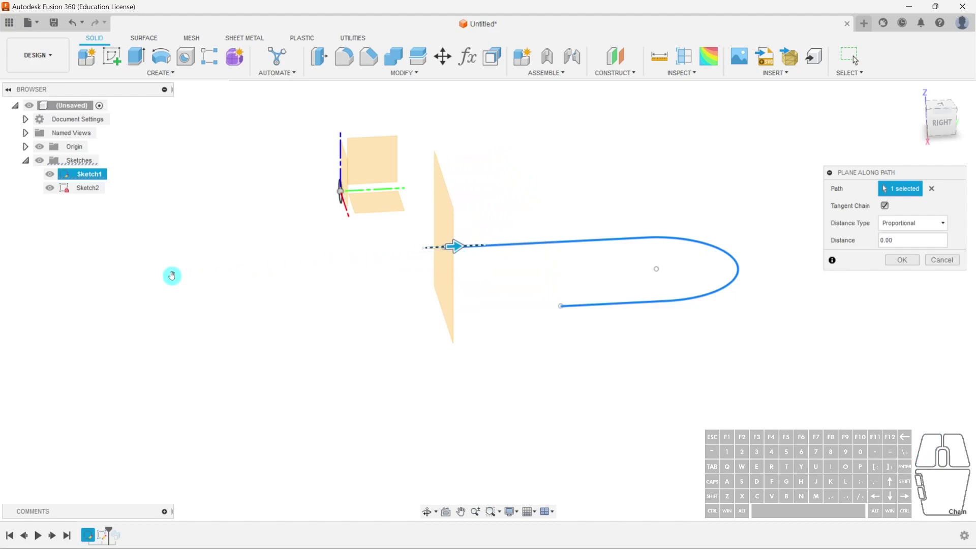
# - Try the plane partway along the path, set its proportional distance back to 0, and create the plane
pyautogui.click(900, 261)
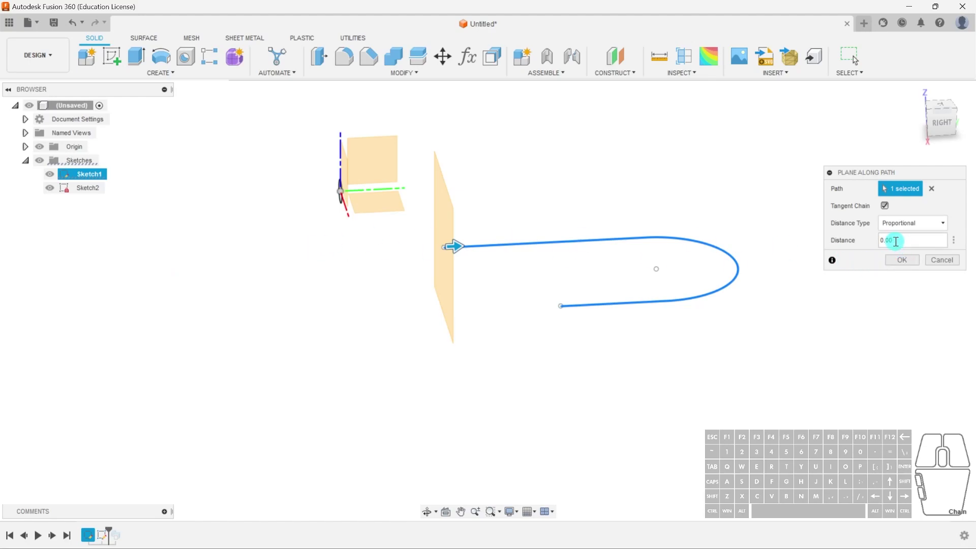
pyautogui.moveTo(451, 246); pyautogui.dragTo(584, 248)
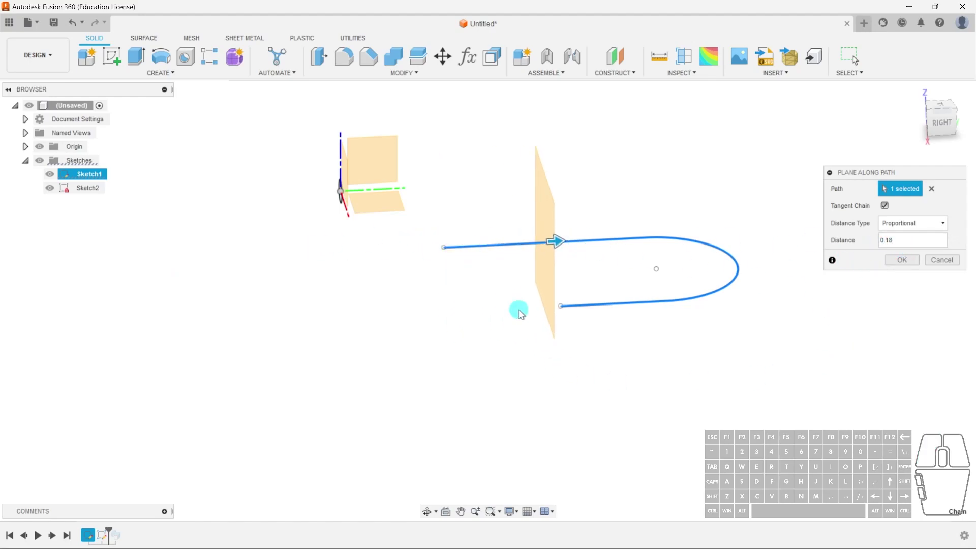
pyautogui.doubleClick(893, 243)
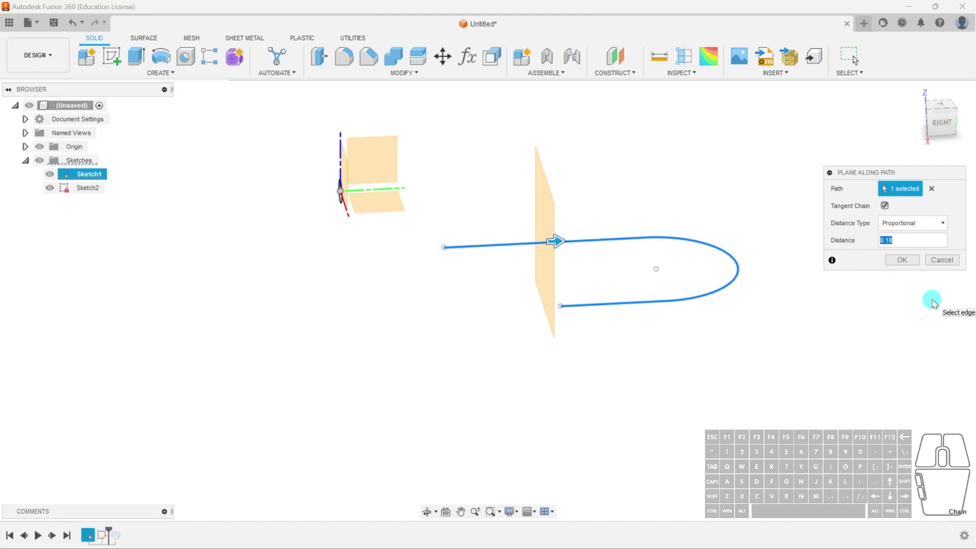
pyautogui.write('0')
pyautogui.click(901, 261)
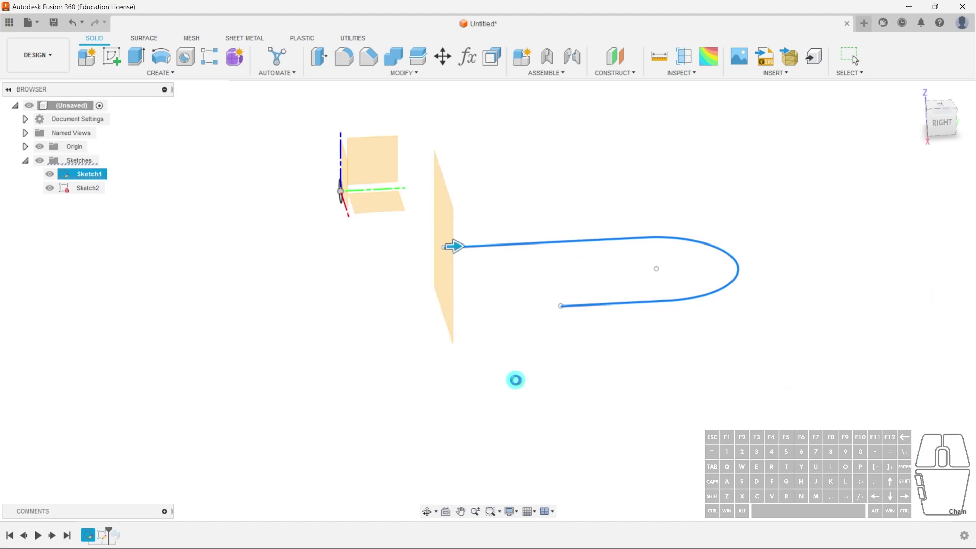
# - Sketch a 1.00 diameter circle centered on the U-shaped path's start, on the plane along the path, and finish the sketch
pyautogui.keyDown('shift'); pyautogui.moveTo(423, 360); pyautogui.dragTo(501, 289, button='middle'); pyautogui.keyUp('shift')
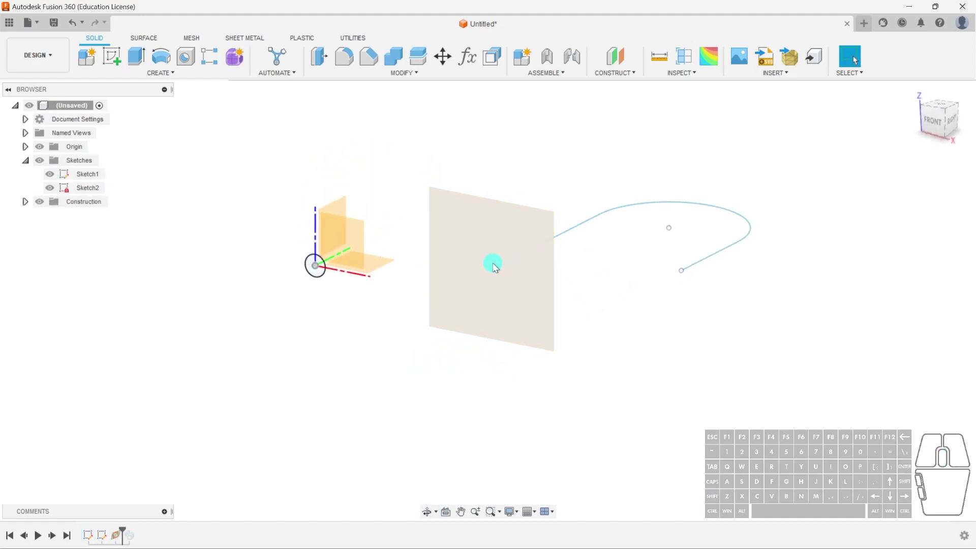
pyautogui.click(455, 244)
pyautogui.click(118, 64)
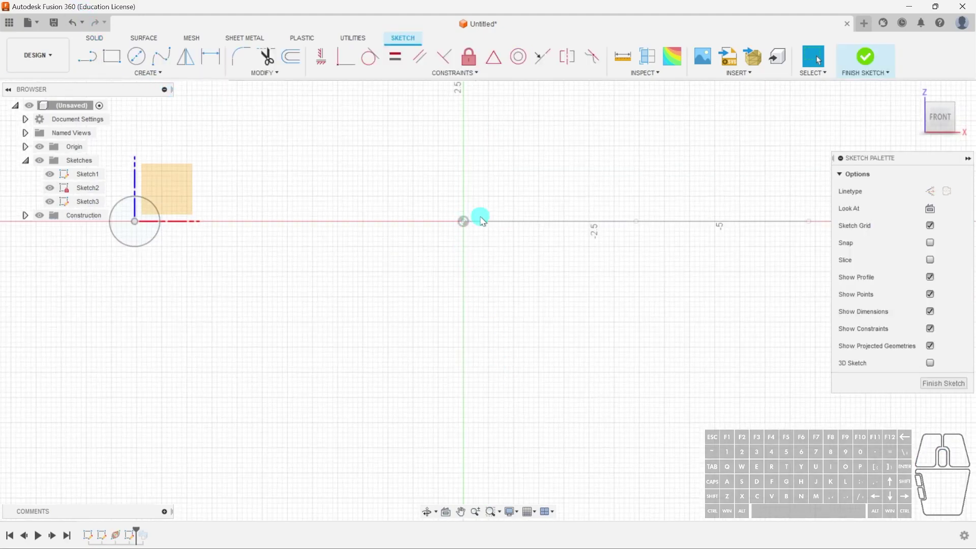
pyautogui.press('c')
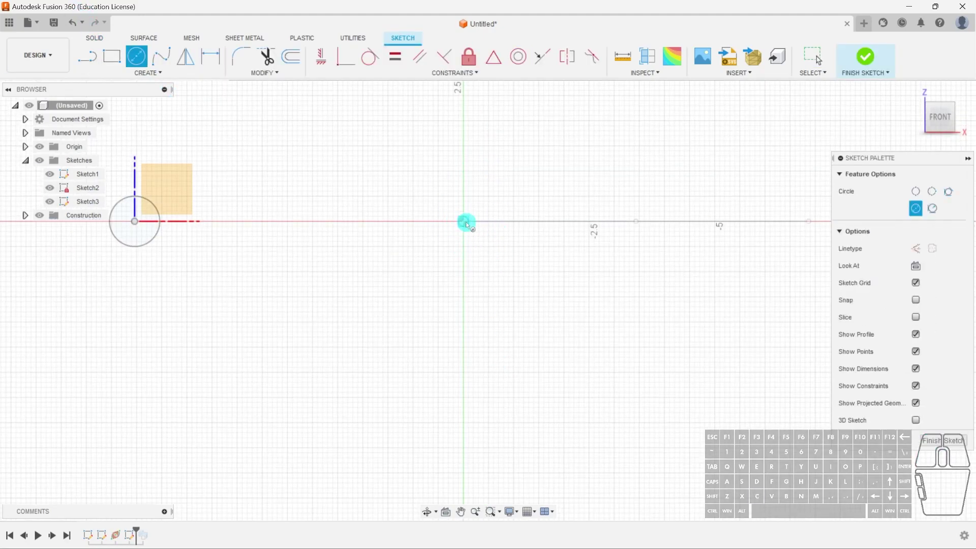
pyautogui.click(466, 224)
pyautogui.write('1')
pyautogui.press('Return')
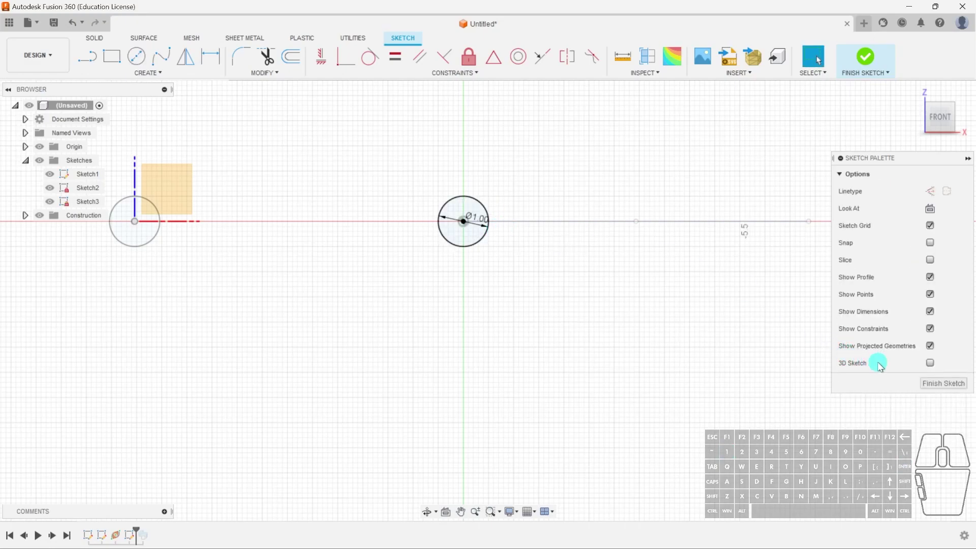
pyautogui.click(951, 389)
# - Try a single-path sweep of the new circle along the whole U-shaped path, then cancel it
pyautogui.moveTo(628, 370)
pyautogui.keyDown('shift'); pyautogui.mouseDown(button='middle')
pyautogui.moveTo(507, 413)
pyautogui.moveTo(525, 398)
pyautogui.mouseUp(button='middle'); pyautogui.keyUp('shift')
pyautogui.click(175, 73)
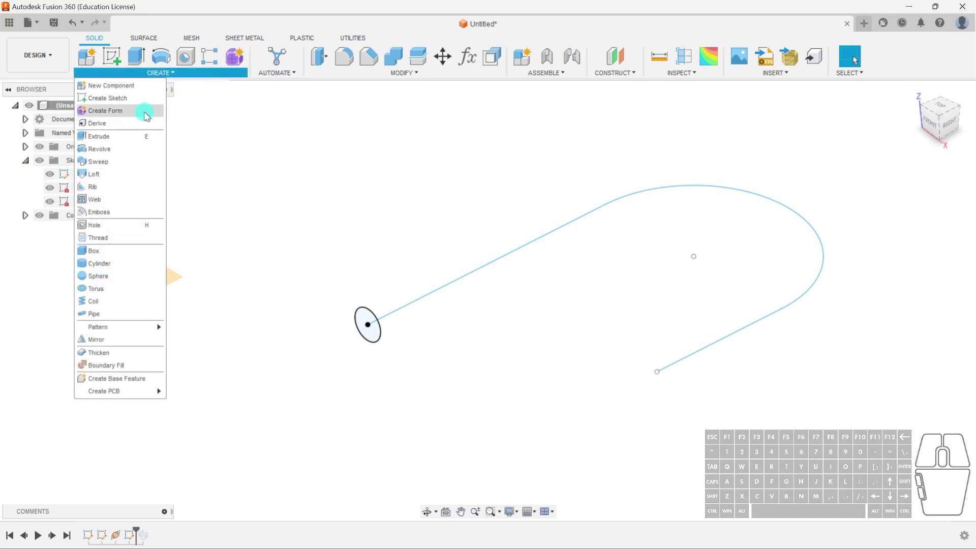
pyautogui.click(120, 163)
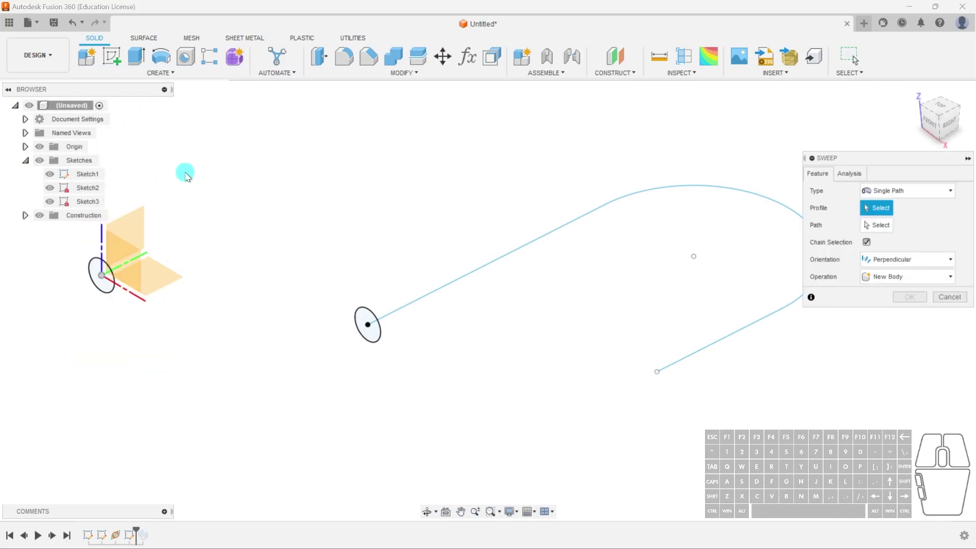
pyautogui.click(366, 323)
pyautogui.click(896, 222)
pyautogui.click(553, 230)
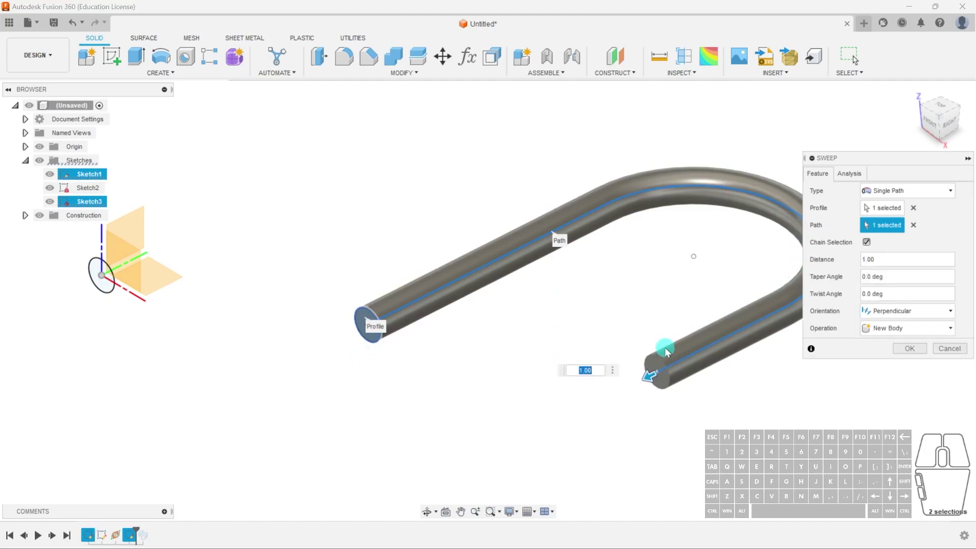
pyautogui.click(947, 348)
pyautogui.moveTo(728, 373)
pyautogui.keyDown('shift'); pyautogui.mouseDown(button='middle')
pyautogui.moveTo(466, 395)
pyautogui.moveTo(490, 389)
pyautogui.mouseUp(button='middle'); pyautogui.keyUp('shift')
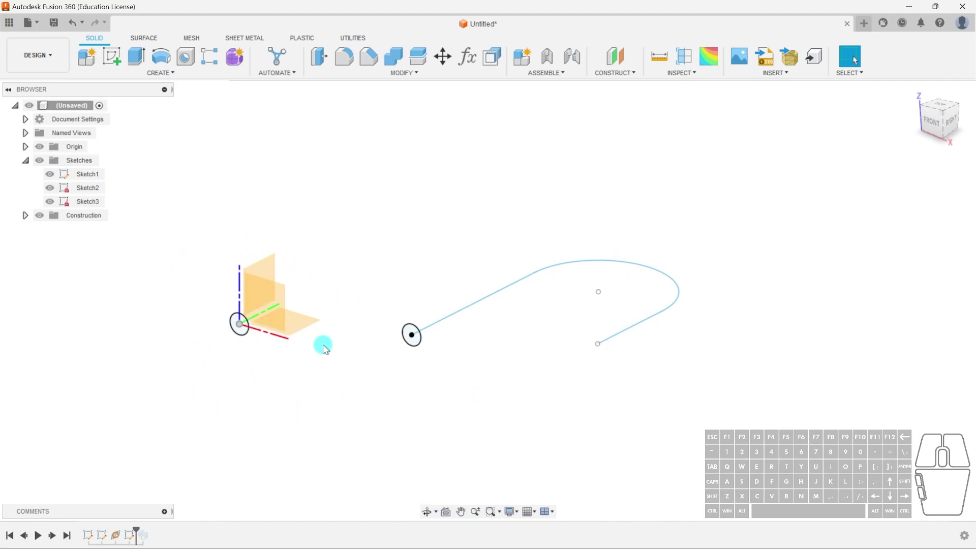
pyautogui.click(613, 72)
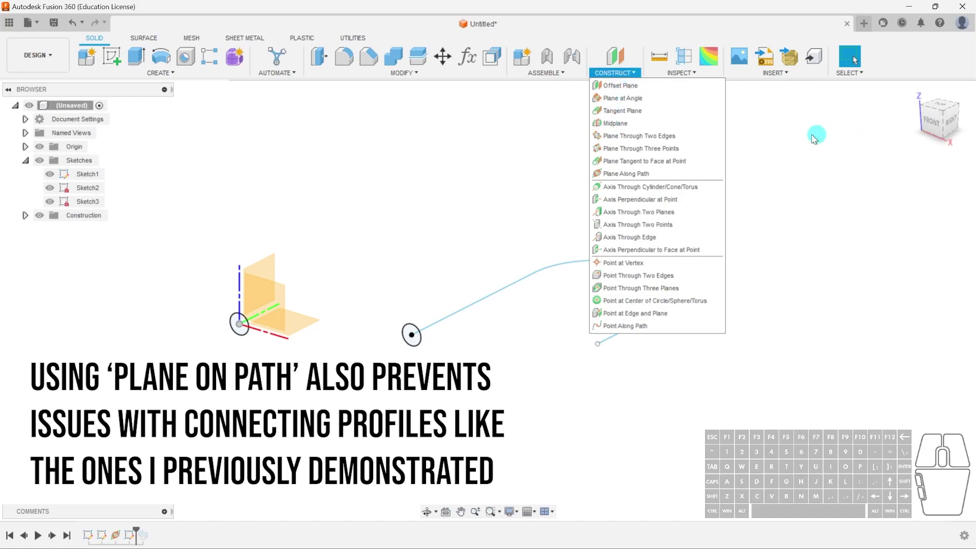
pyautogui.click(796, 152)
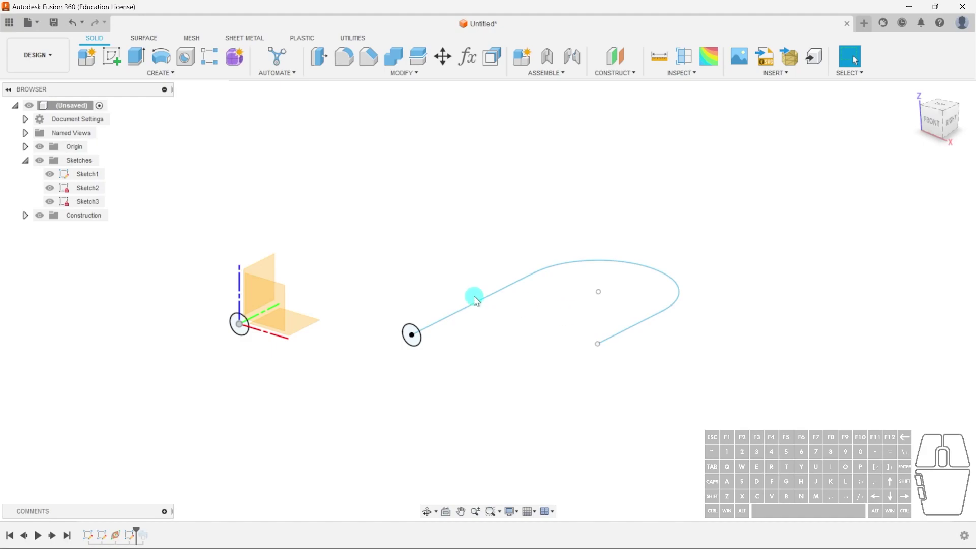
# - Delete all the path and circle geometry, and try to delete the features selected in the timeline
pyautogui.moveTo(189, 175); pyautogui.dragTo(794, 526)
pyautogui.press('Delete')
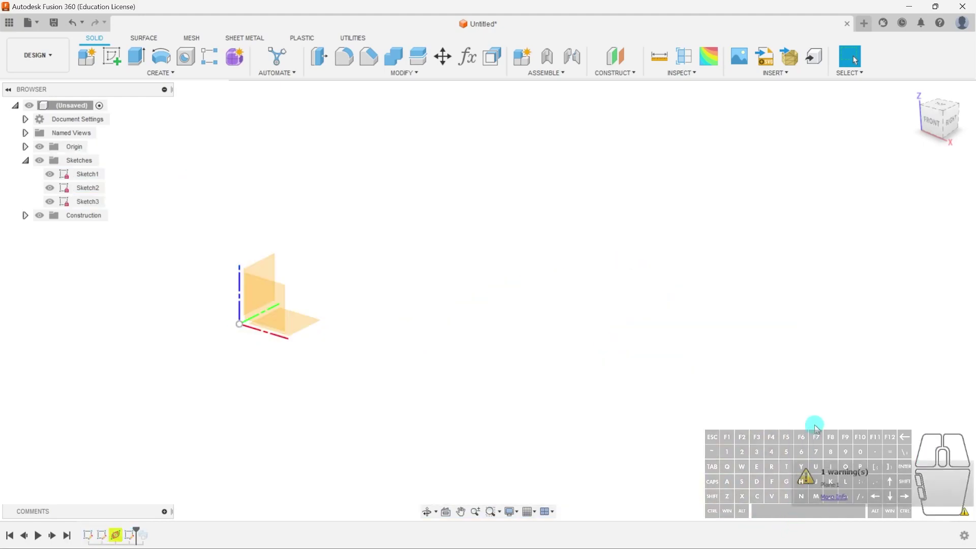
pyautogui.click(88, 535)
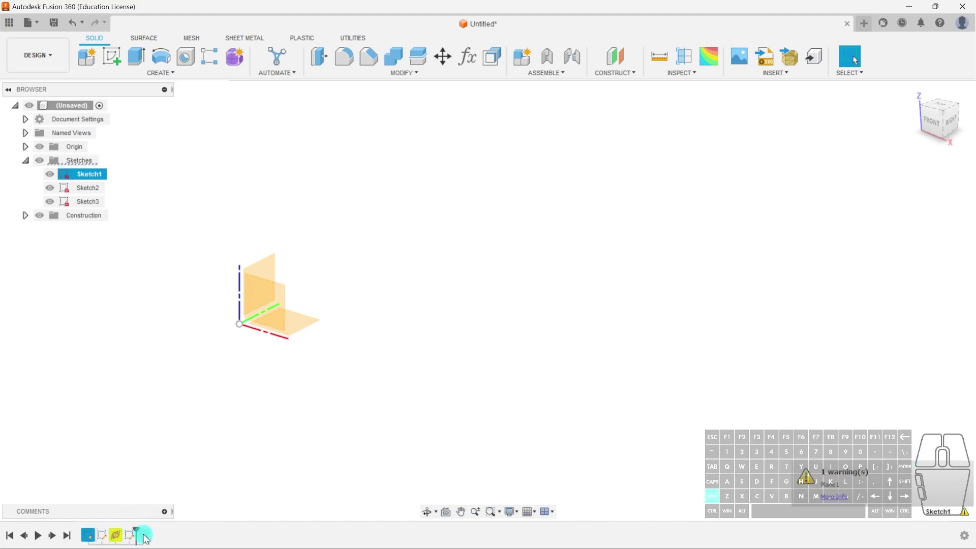
pyautogui.keyDown('shift'); pyautogui.click(144, 535); pyautogui.keyUp('shift')
pyautogui.rightClick(143, 533)
pyautogui.click(186, 472)
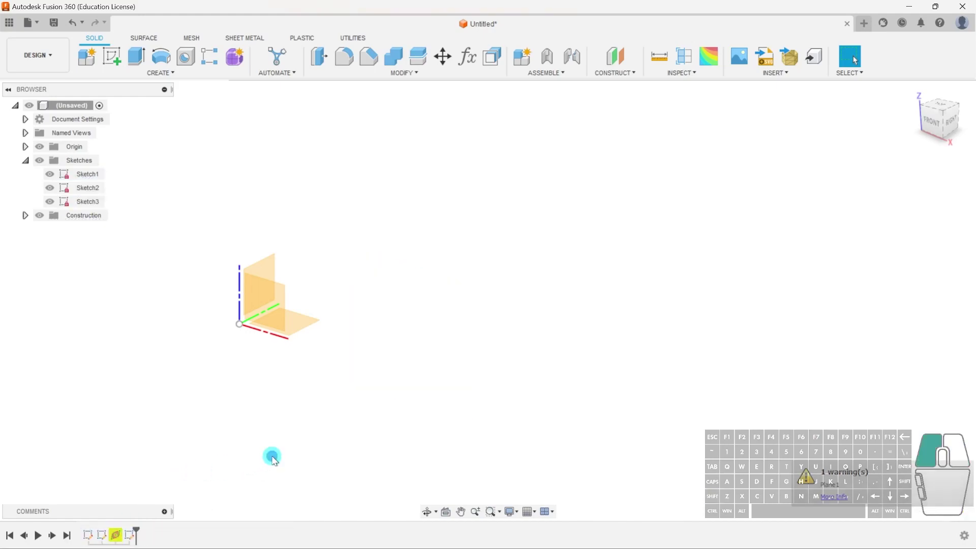
# - Roll the history marker back before the first sketch and delete all features after it
pyautogui.moveTo(137, 532); pyautogui.dragTo(80, 529)
pyautogui.rightClick(87, 533)
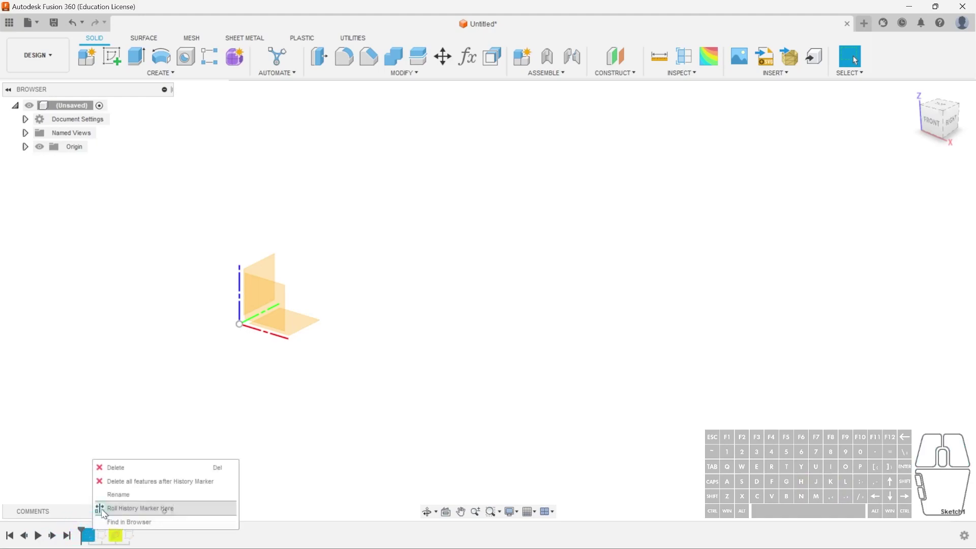
pyautogui.click(124, 477)
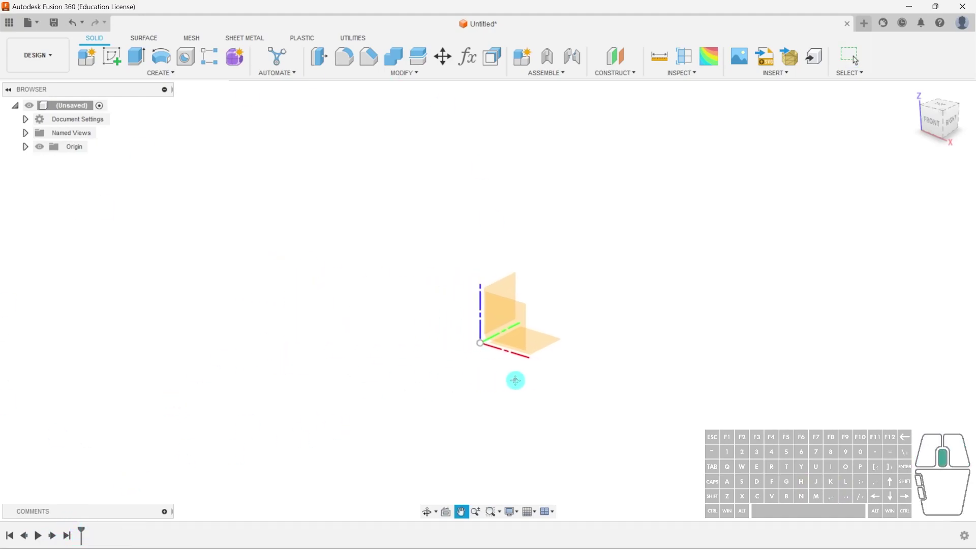
# - Create a new sketch on the XY plane from the home view and enable 3D Sketch
pyautogui.click(914, 91)
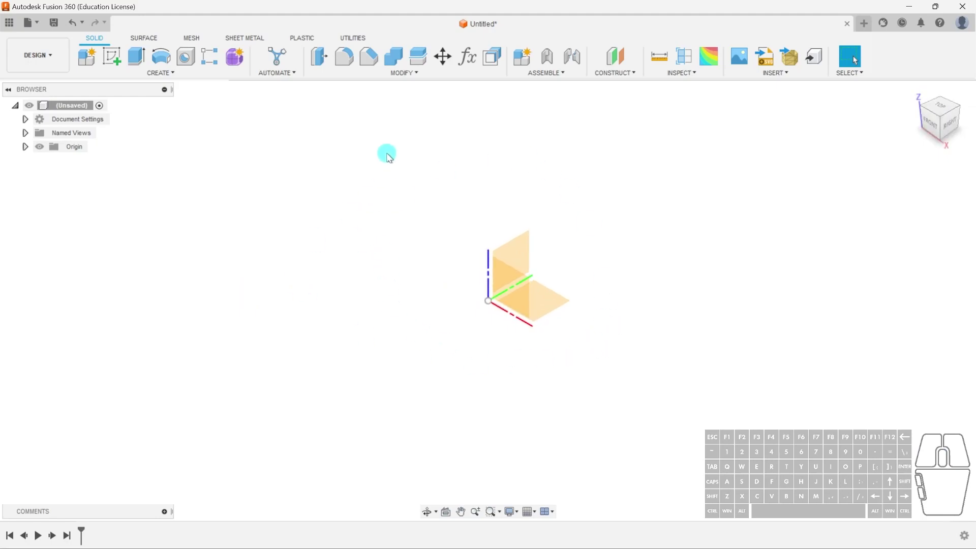
pyautogui.click(118, 60)
pyautogui.click(549, 302)
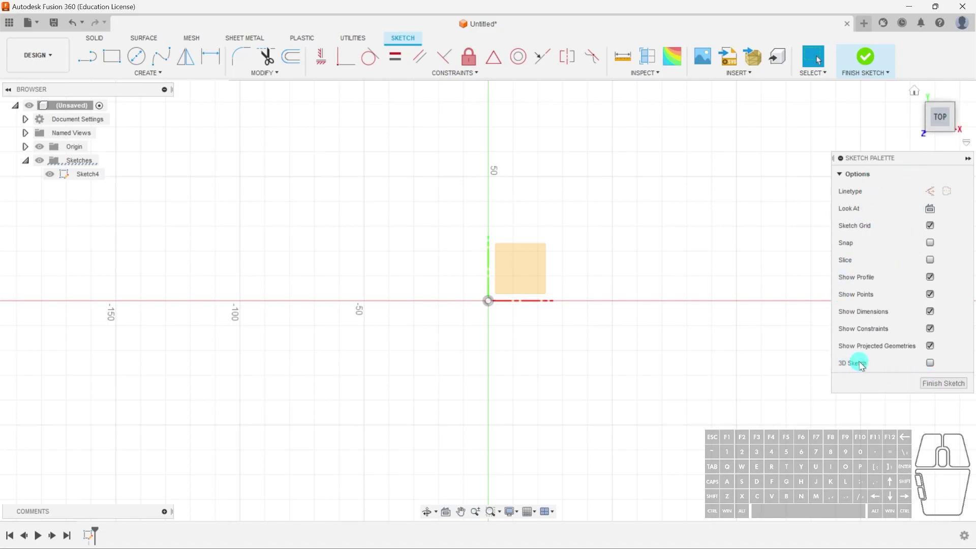
pyautogui.click(930, 364)
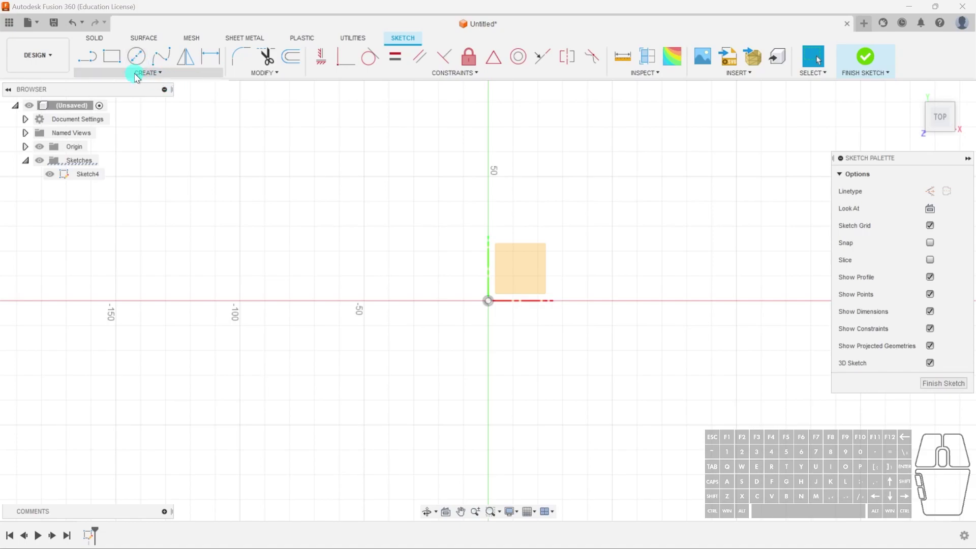
# - Try a single line from the origin along the Y axis in the 3D sketch, then delete it
pyautogui.click(87, 56)
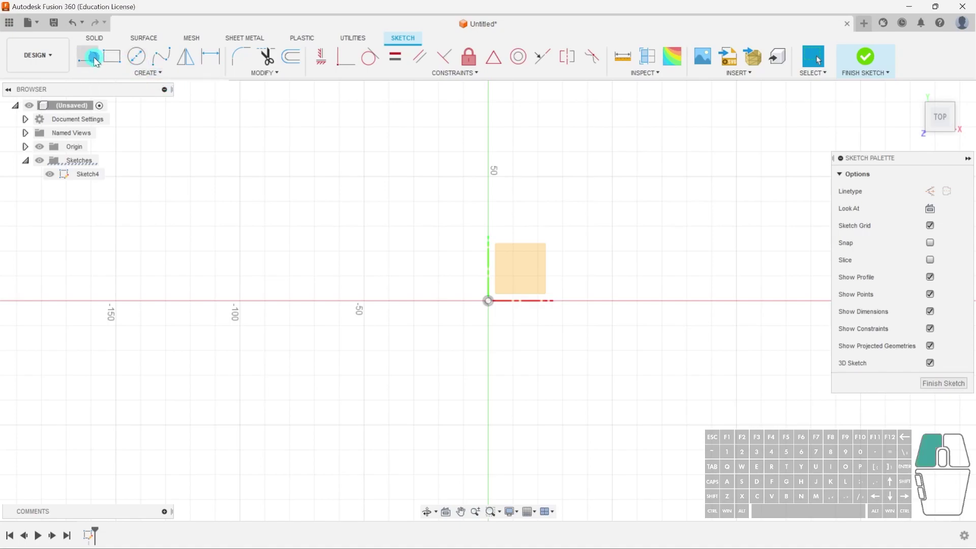
pyautogui.click(488, 301)
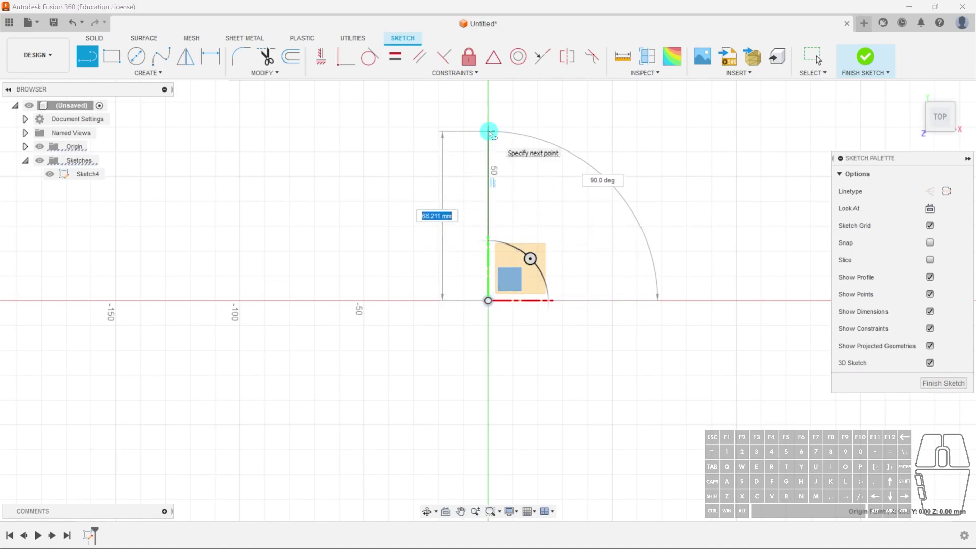
pyautogui.click(489, 206)
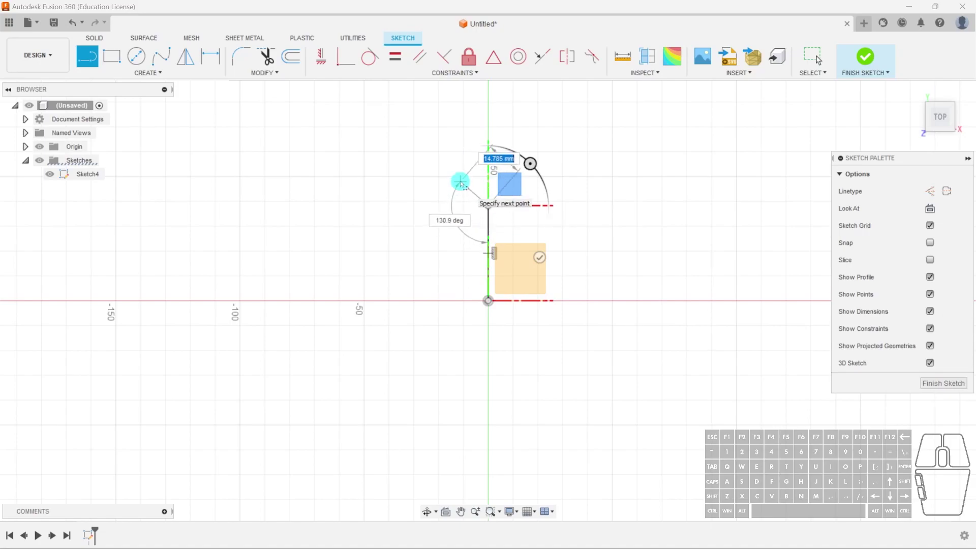
pyautogui.press('Escape')
pyautogui.moveTo(501, 246)
pyautogui.mouseDown(button='middle')
pyautogui.moveTo(514, 258)
pyautogui.moveTo(474, 220)
pyautogui.moveTo(488, 236)
pyautogui.mouseUp(button='middle')
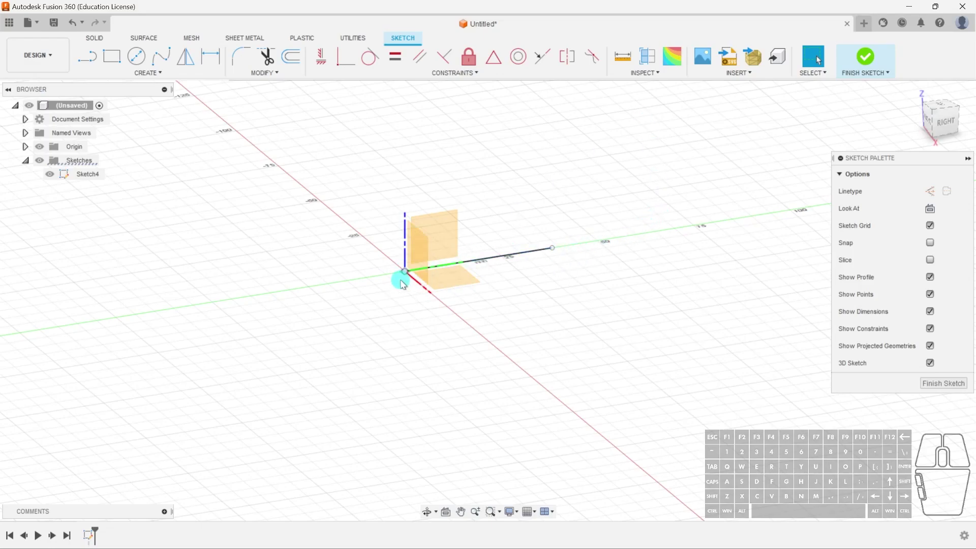
pyautogui.click(519, 253)
pyautogui.press('Delete')
# - Restart the Line tool, examine the 3D sketch plane manipulator at the origin from several angles, and hide the origin planes
pyautogui.keyDown('shift'); pyautogui.moveTo(303, 198); pyautogui.dragTo(391, 243, button='middle'); pyautogui.keyUp('shift')
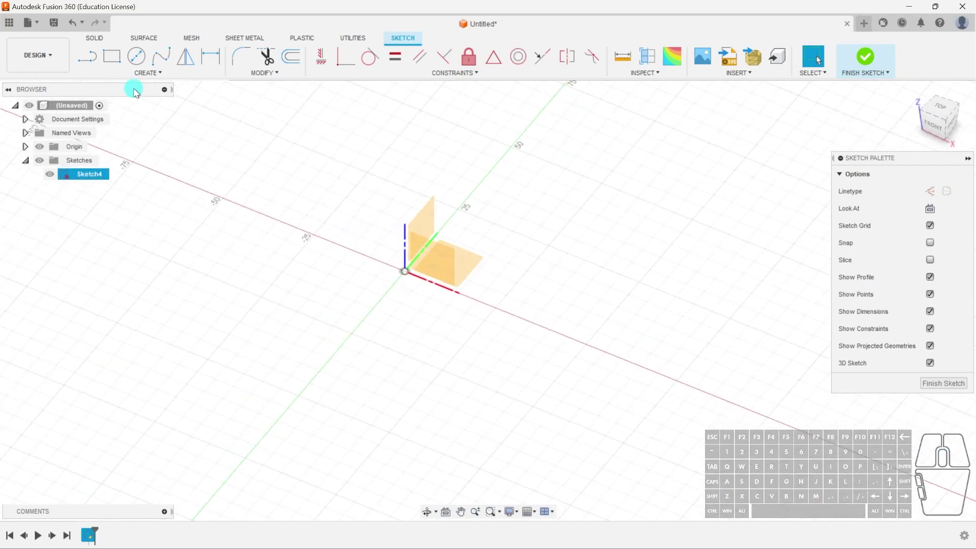
pyautogui.moveTo(284, 101)
pyautogui.keyDown('shift'); pyautogui.mouseDown(button='middle')
pyautogui.moveTo(333, 126)
pyautogui.moveTo(442, 229)
pyautogui.moveTo(374, 297)
pyautogui.moveTo(549, 328)
pyautogui.mouseUp(button='middle'); pyautogui.keyUp('shift')
pyautogui.press('l')
pyautogui.scroll(3, 454, 310)
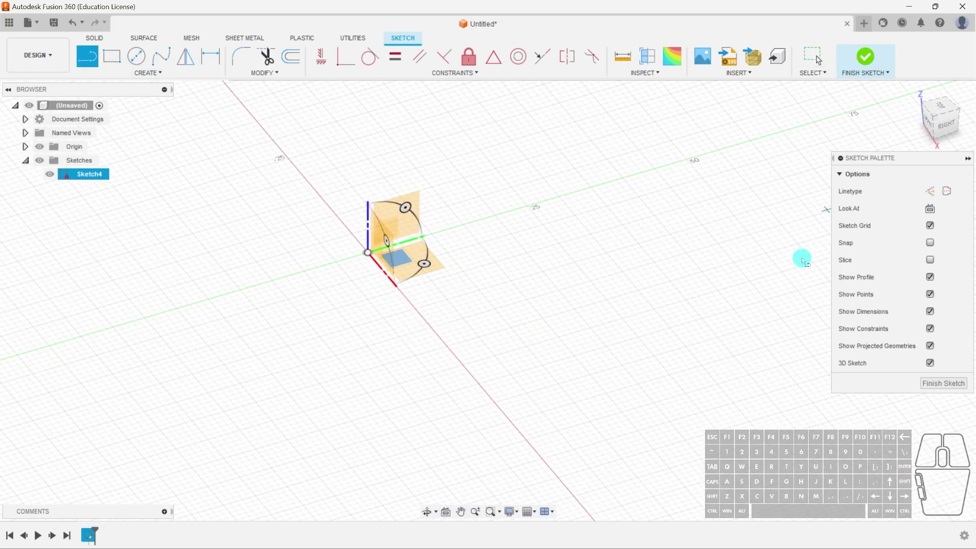
pyautogui.keyDown('shift'); pyautogui.moveTo(374, 290); pyautogui.dragTo(429, 395, button='middle'); pyautogui.keyUp('shift')
pyautogui.click(946, 116)
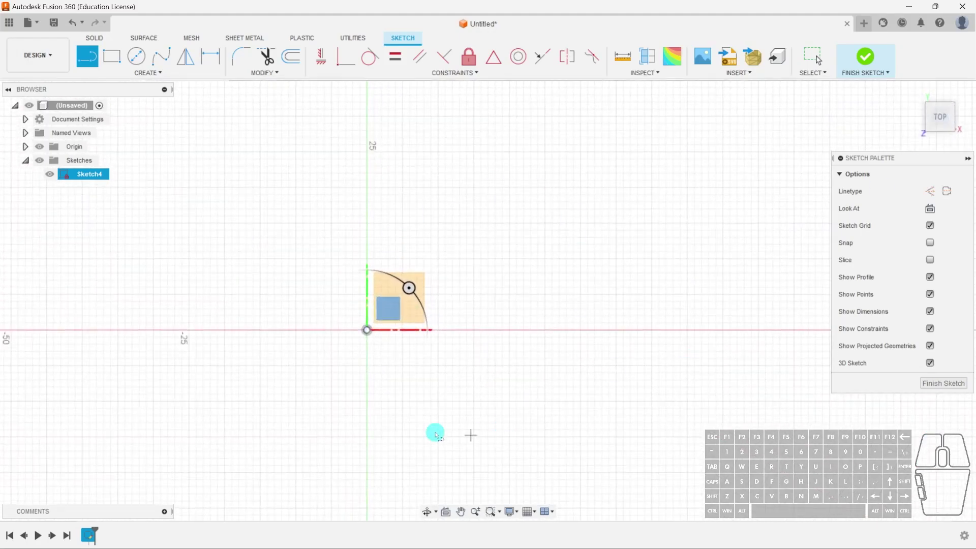
pyautogui.moveTo(452, 388)
pyautogui.keyDown('shift'); pyautogui.mouseDown(button='middle')
pyautogui.moveTo(375, 344)
pyautogui.moveTo(364, 322)
pyautogui.moveTo(403, 318)
pyautogui.mouseUp(button='middle'); pyautogui.keyUp('shift')
pyautogui.click(36, 147)
pyautogui.moveTo(381, 326); pyautogui.dragTo(367, 312, button='middle')
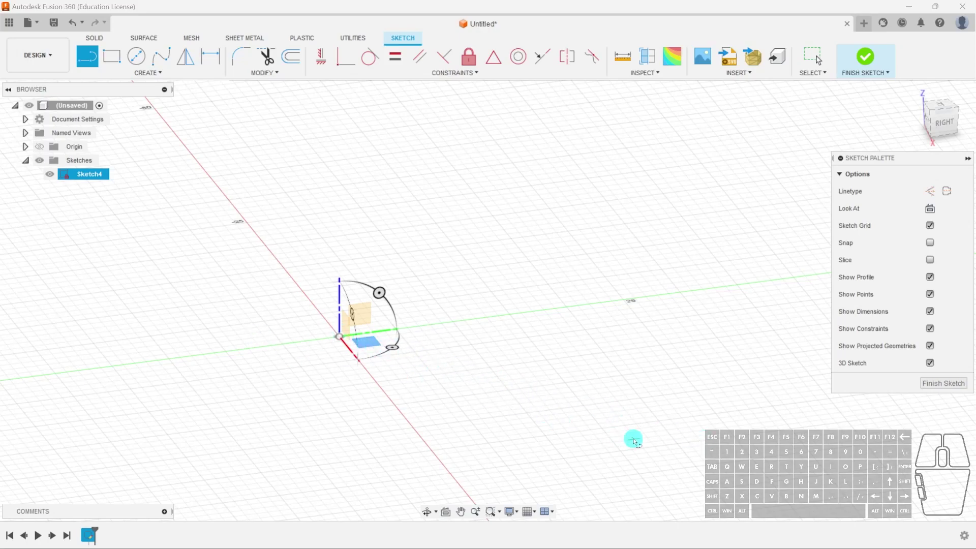
# - Switch the active sketching plane to YZ and draw a 20 mm line from the origin at 45 degrees
pyautogui.click(363, 311)
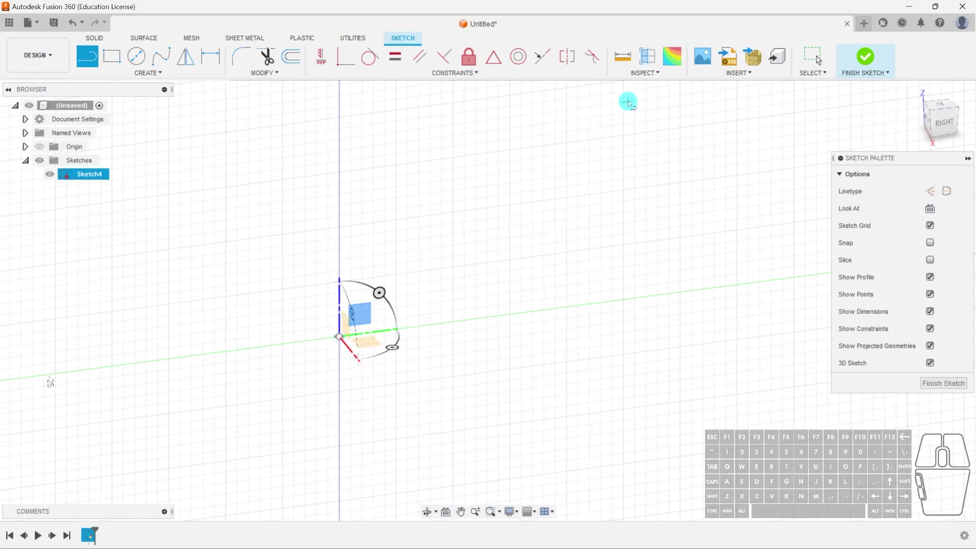
pyautogui.click(339, 337)
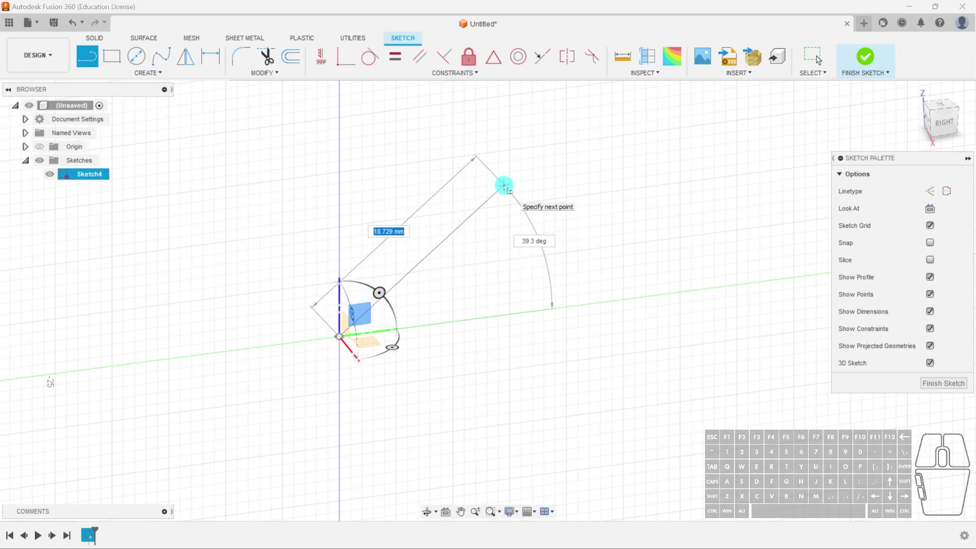
pyautogui.press('Tab')
pyautogui.write('45')
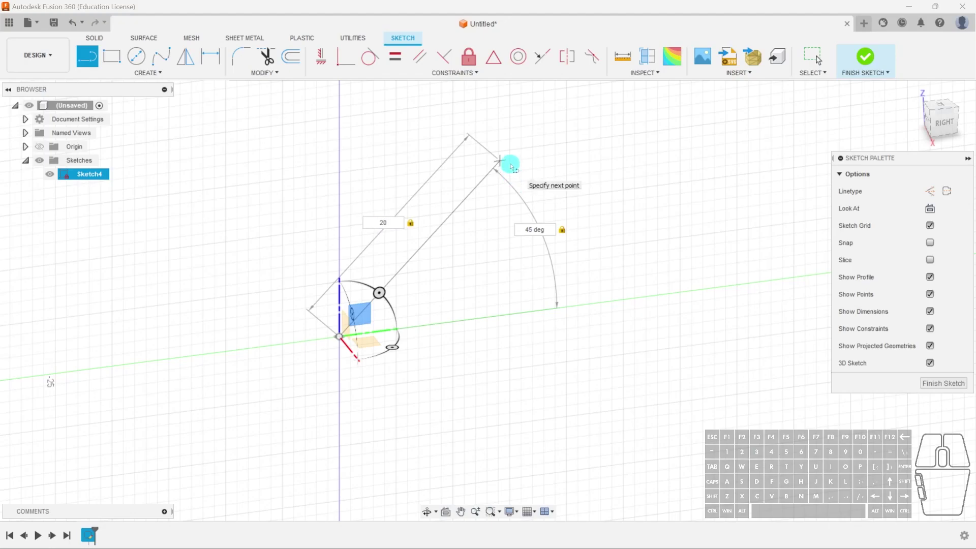
pyautogui.press('Return')
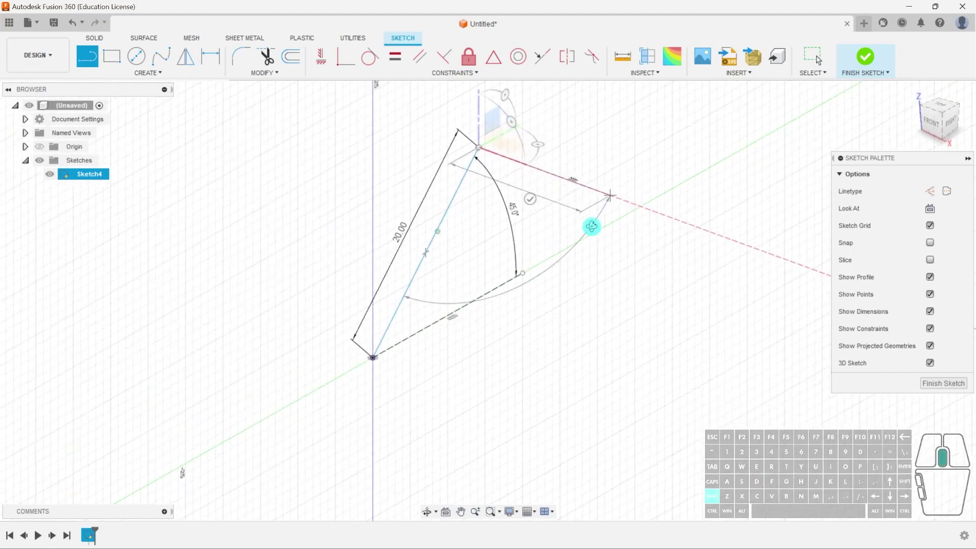
# - Switch the active sketching plane to XY and draw a short line parallel to the X axis from the angled line's upper end
pyautogui.keyDown('shift'); pyautogui.moveTo(586, 224); pyautogui.dragTo(532, 170, button='middle'); pyautogui.keyUp('shift')
pyautogui.moveTo(547, 135)
pyautogui.keyDown('shift'); pyautogui.mouseDown(button='middle')
pyautogui.moveTo(556, 181)
pyautogui.moveTo(518, 183)
pyautogui.moveTo(506, 205)
pyautogui.mouseUp(button='middle'); pyautogui.keyUp('shift')
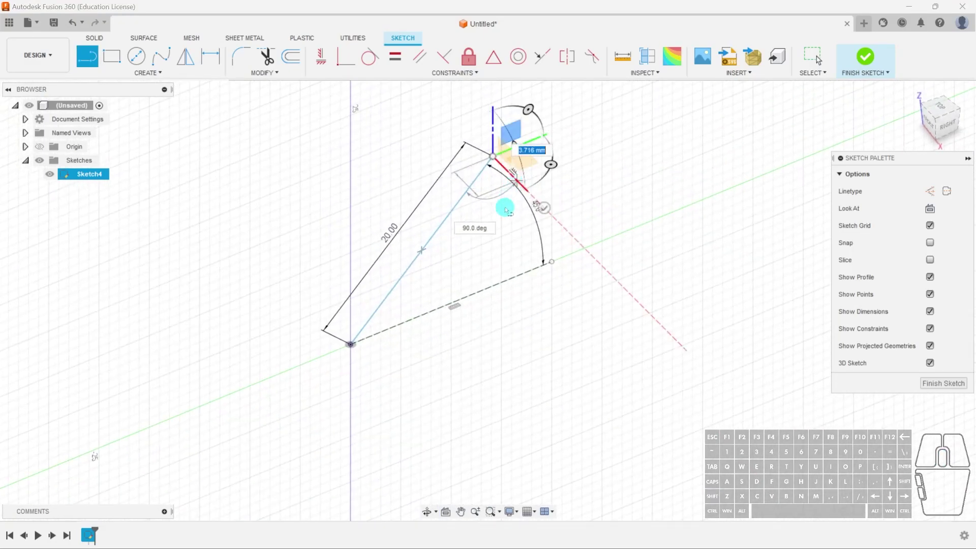
pyautogui.click(530, 161)
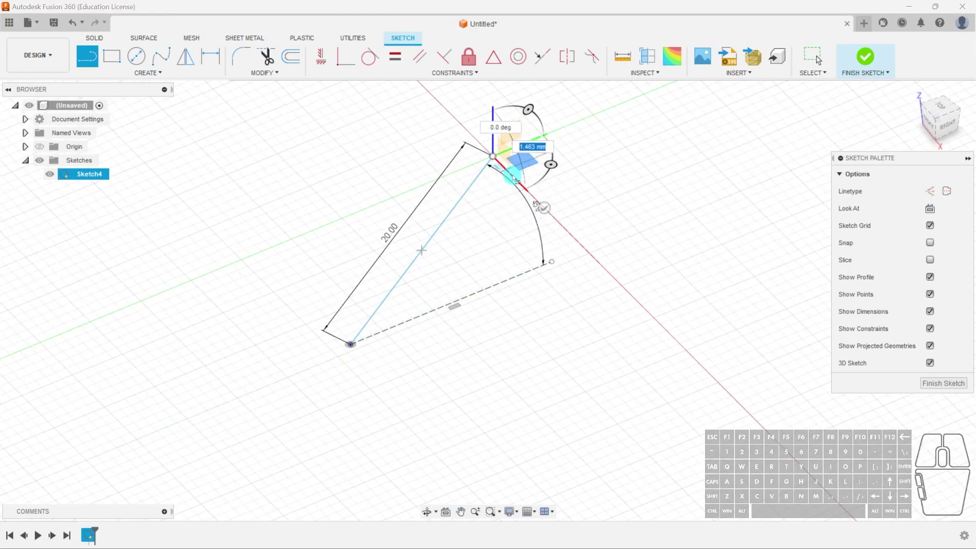
pyautogui.click(563, 224)
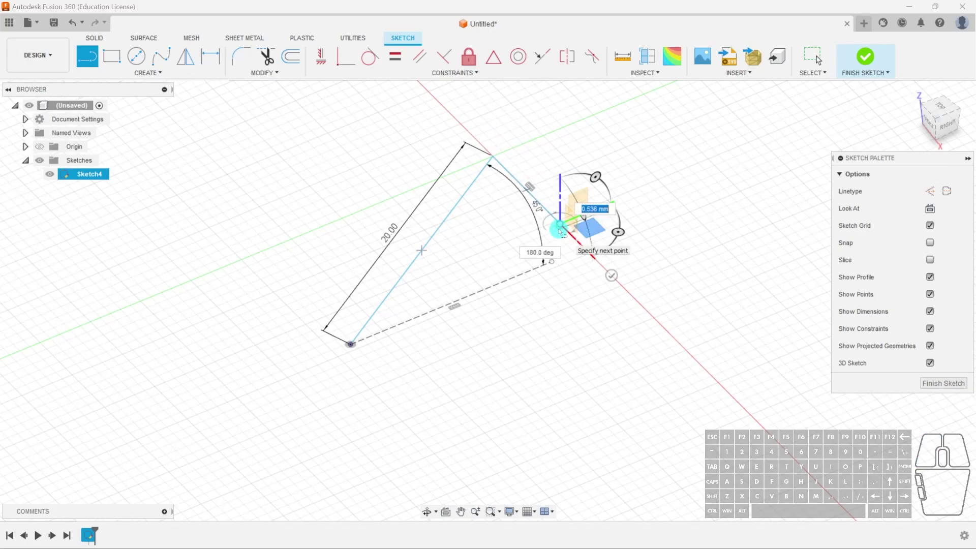
# - Switch the active sketching plane back to YZ and draw a 20 mm line downward from the short line's end, parallel to the first line
pyautogui.moveTo(547, 246)
pyautogui.keyDown('shift'); pyautogui.mouseDown(button='middle')
pyautogui.moveTo(523, 251)
pyautogui.moveTo(507, 224)
pyautogui.mouseUp(button='middle'); pyautogui.keyUp('shift')
pyautogui.click(406, 374)
pyautogui.click(605, 224)
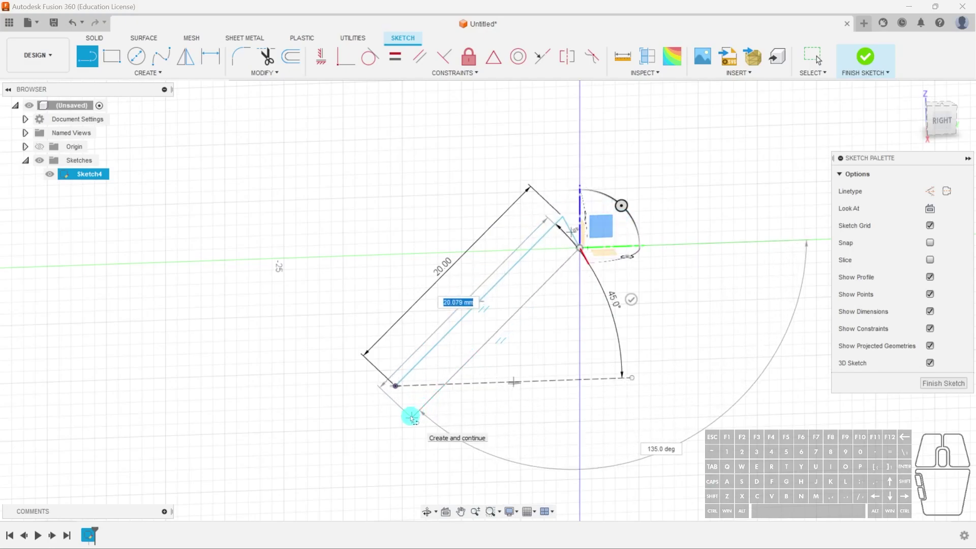
pyautogui.click(411, 418)
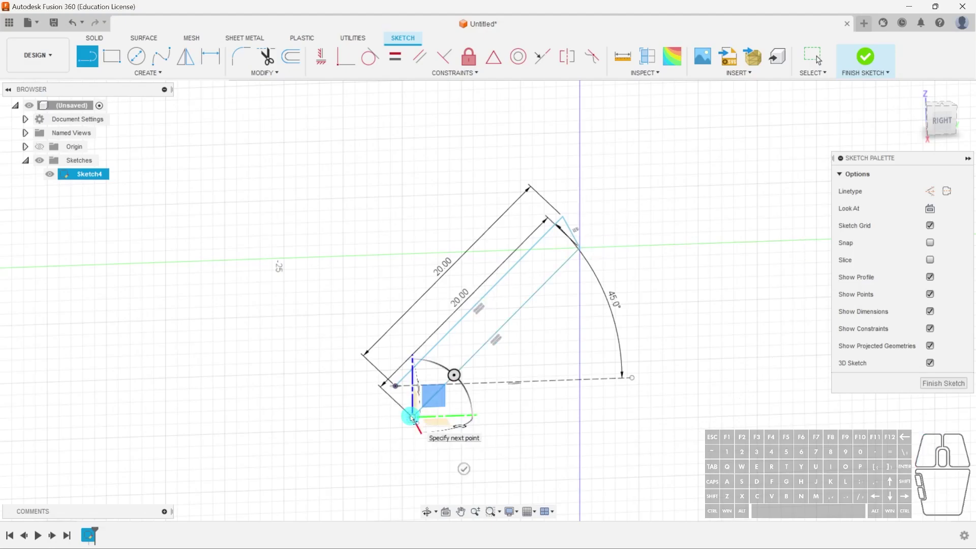
# - Leave the Line tool and examine the three-line 3D path from oblique angles and straight from the right side
pyautogui.moveTo(412, 418)
pyautogui.keyDown('shift'); pyautogui.mouseDown(button='middle')
pyautogui.moveTo(543, 405)
pyautogui.moveTo(540, 392)
pyautogui.moveTo(491, 388)
pyautogui.moveTo(456, 402)
pyautogui.moveTo(408, 399)
pyautogui.moveTo(437, 410)
pyautogui.mouseUp(button='middle'); pyautogui.keyUp('shift')
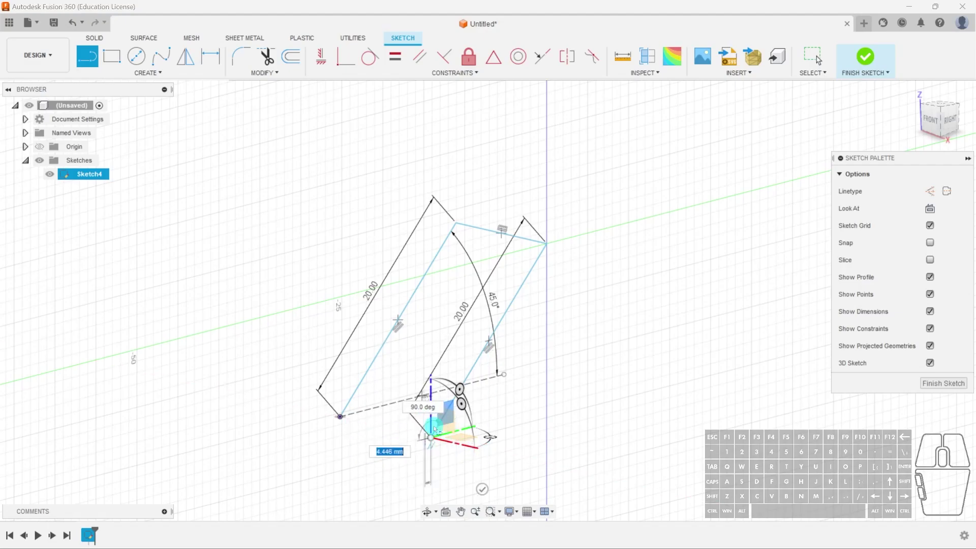
pyautogui.click(548, 254)
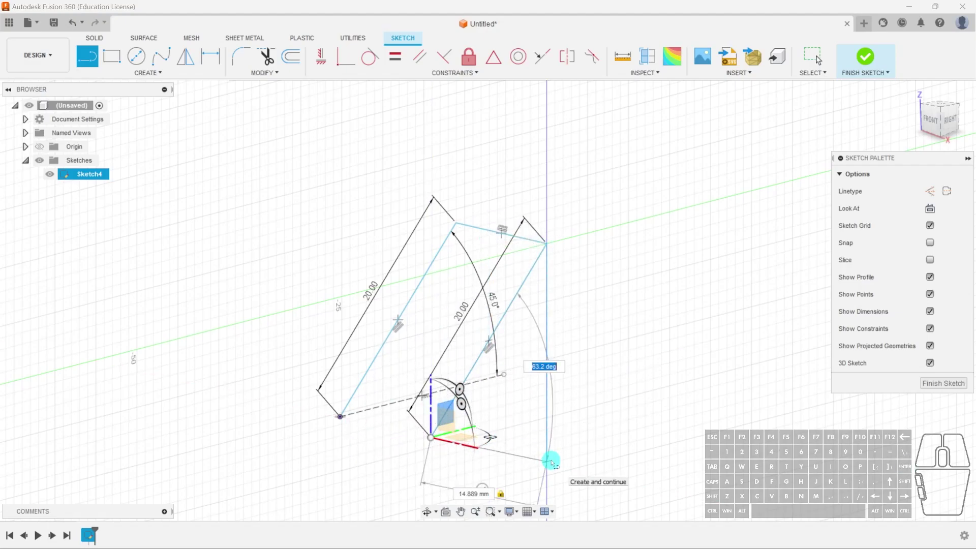
pyautogui.press('Escape')
pyautogui.moveTo(554, 414)
pyautogui.keyDown('shift'); pyautogui.mouseDown(button='middle')
pyautogui.moveTo(447, 453)
pyautogui.moveTo(483, 436)
pyautogui.moveTo(288, 338)
pyautogui.moveTo(431, 137)
pyautogui.mouseUp(button='middle'); pyautogui.keyUp('shift')
pyautogui.moveTo(542, 273)
pyautogui.keyDown('shift'); pyautogui.mouseDown(button='middle')
pyautogui.moveTo(529, 305)
pyautogui.moveTo(319, 349)
pyautogui.mouseUp(button='middle'); pyautogui.keyUp('shift')
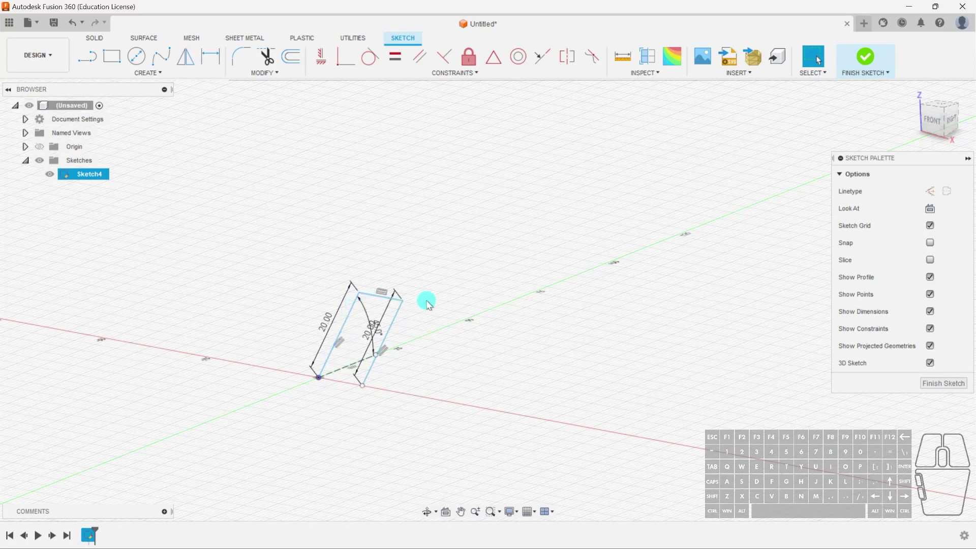
pyautogui.moveTo(434, 392)
pyautogui.keyDown('shift'); pyautogui.mouseDown(button='middle')
pyautogui.moveTo(390, 395)
pyautogui.moveTo(377, 364)
pyautogui.mouseUp(button='middle'); pyautogui.keyUp('shift')
pyautogui.scroll(3, 168, 416)
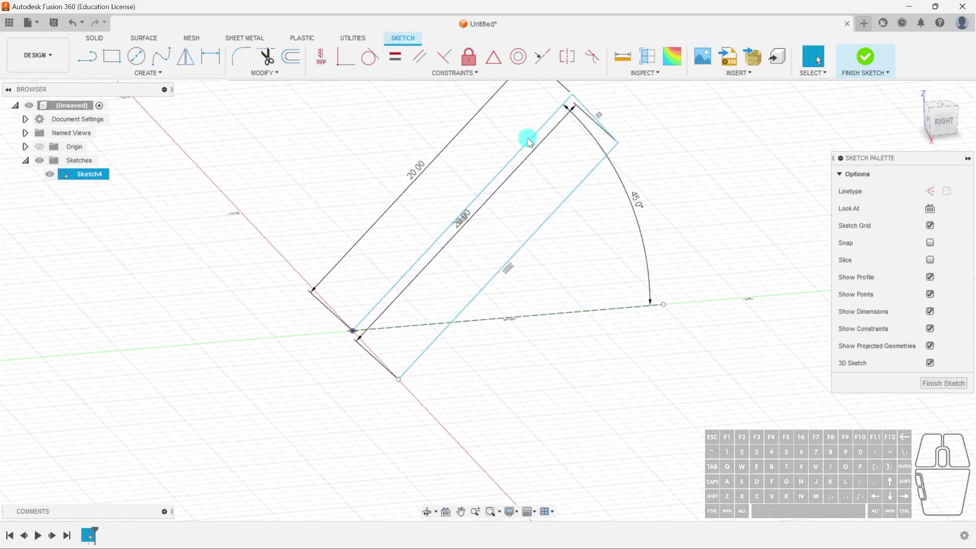
pyautogui.scroll(-3, 683, 136)
pyautogui.click(943, 128)
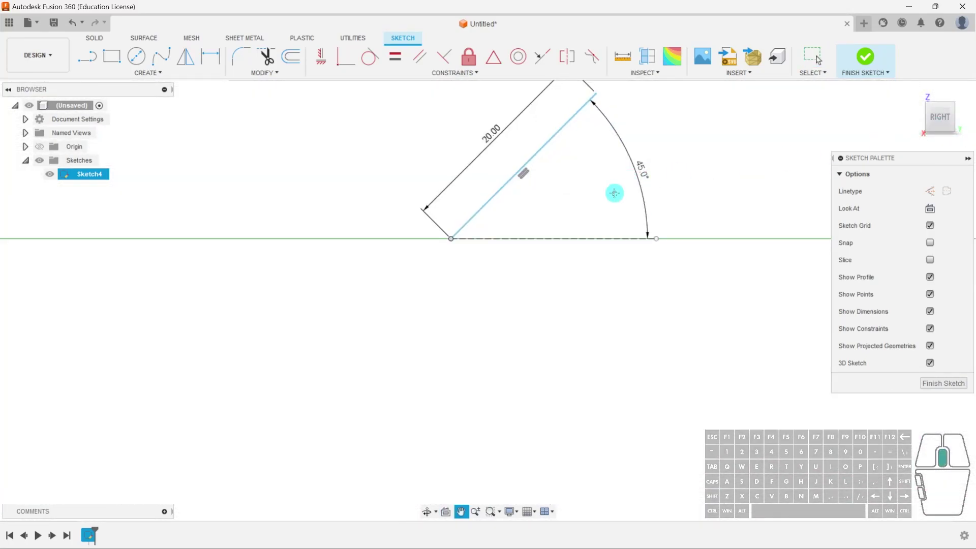
pyautogui.keyDown('shift'); pyautogui.moveTo(753, 150); pyautogui.dragTo(788, 168, button='middle'); pyautogui.keyUp('shift')
pyautogui.moveTo(442, 281)
pyautogui.mouseDown(button='middle')
pyautogui.moveTo(504, 253)
pyautogui.moveTo(418, 291)
pyautogui.mouseUp(button='middle')
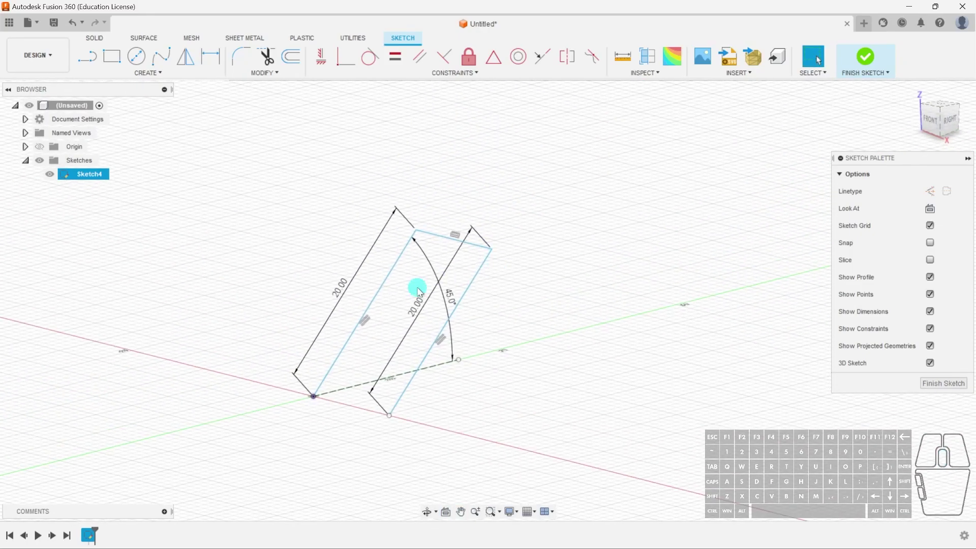
# - Try to bridge the upper ends of the two angled lines with an arc on the XY plane
pyautogui.click(153, 76)
pyautogui.moveTo(117, 128)
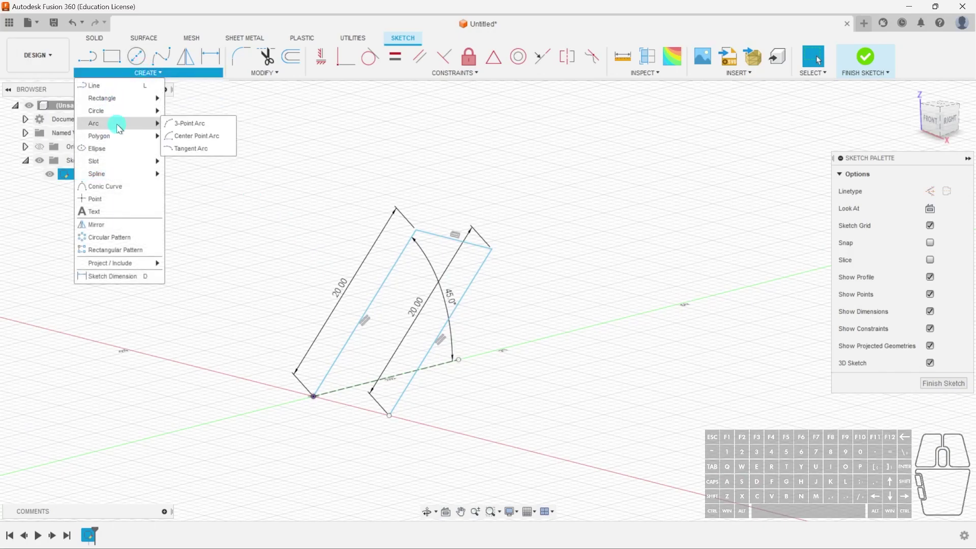
pyautogui.click(192, 135)
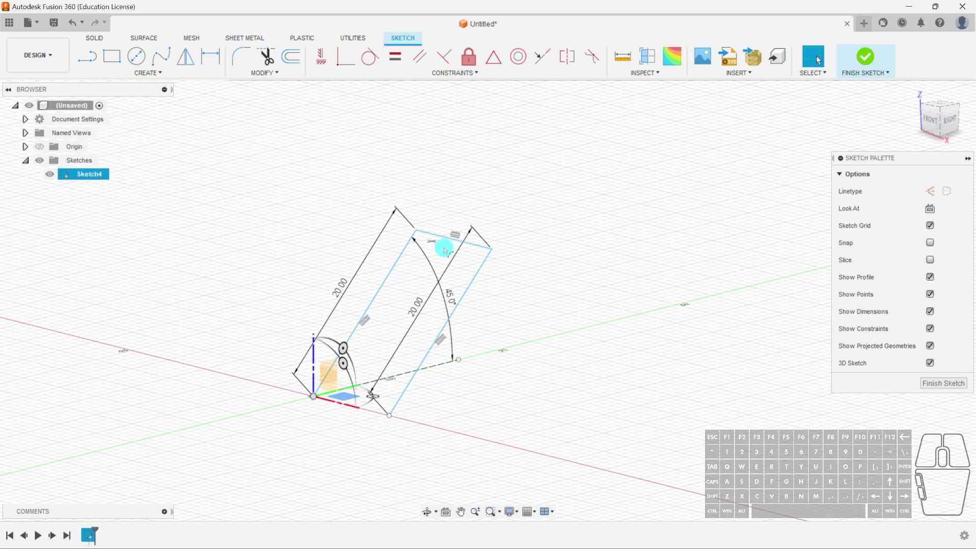
pyautogui.click(416, 232)
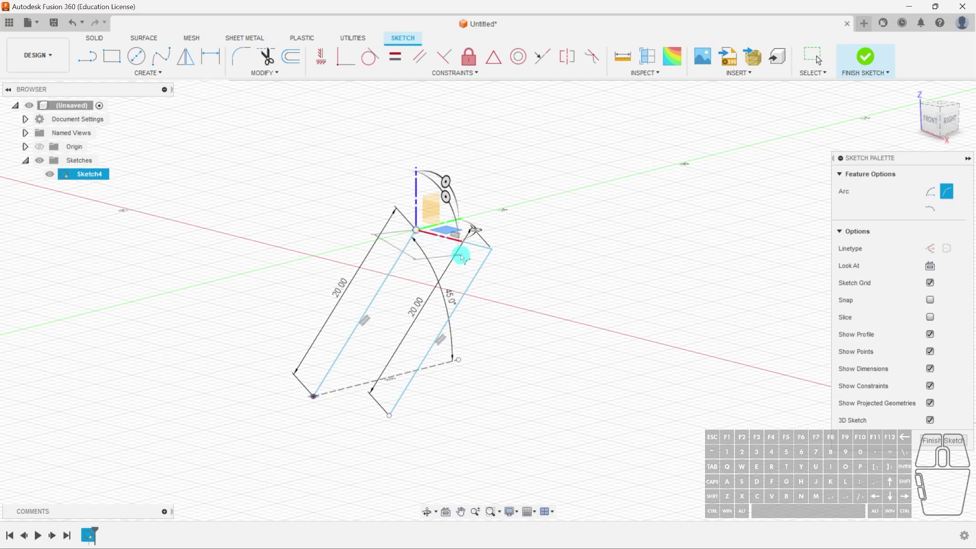
pyautogui.click(492, 253)
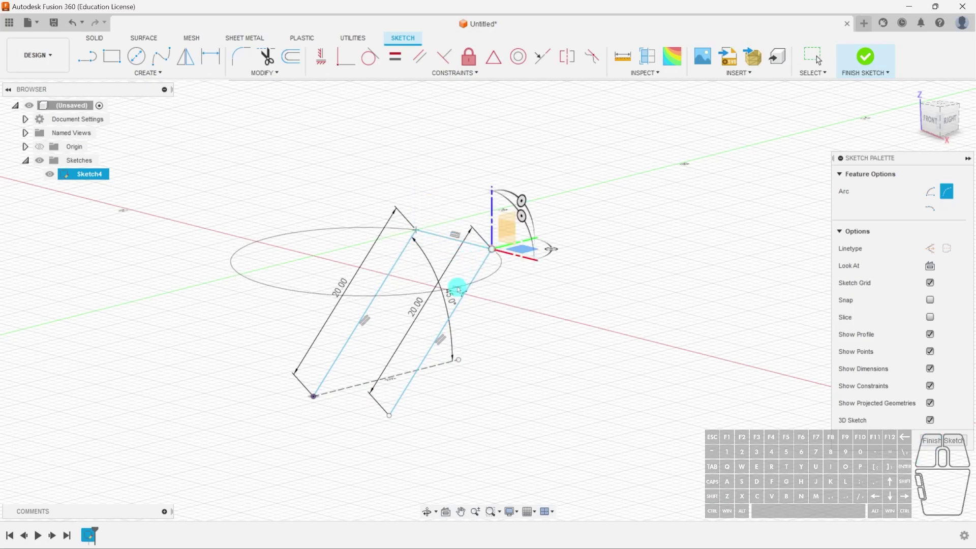
pyautogui.click(552, 223)
pyautogui.moveTo(523, 290)
pyautogui.keyDown('shift'); pyautogui.mouseDown(button='middle')
pyautogui.moveTo(473, 283)
pyautogui.moveTo(461, 249)
pyautogui.moveTo(494, 244)
pyautogui.moveTo(503, 279)
pyautogui.moveTo(450, 287)
pyautogui.moveTo(503, 298)
pyautogui.mouseUp(button='middle'); pyautogui.keyUp('shift')
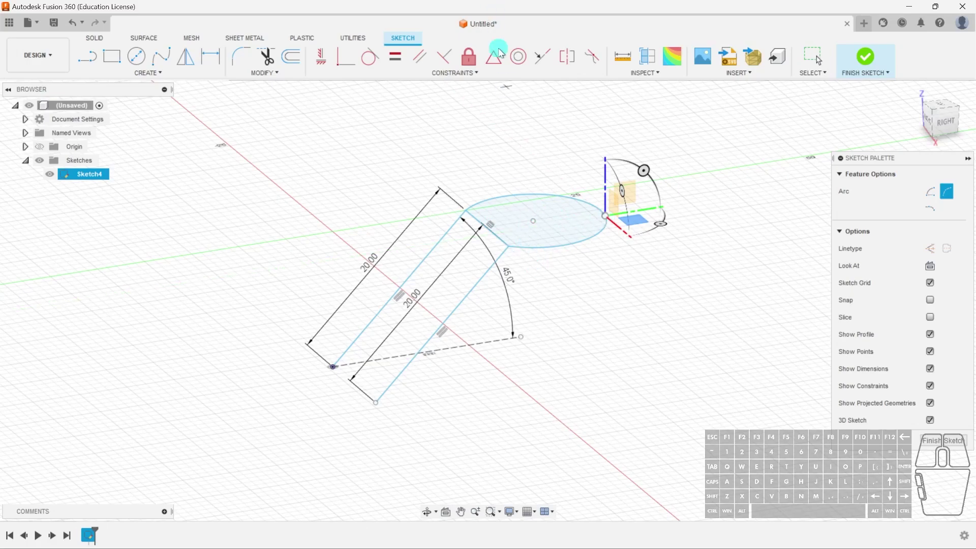
pyautogui.hotkey('ctrl', 'z')
pyautogui.hotkey('ctrl', 'z')
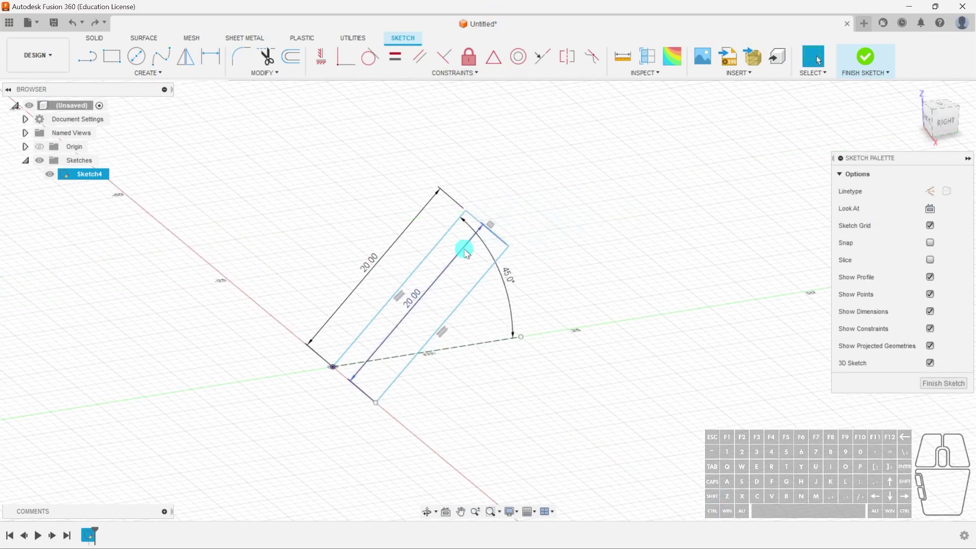
# - Switch the active sketching plane to XZ and draw an upward-bulging arc between the upper ends of the two angled lines
pyautogui.click(197, 74)
pyautogui.moveTo(105, 125)
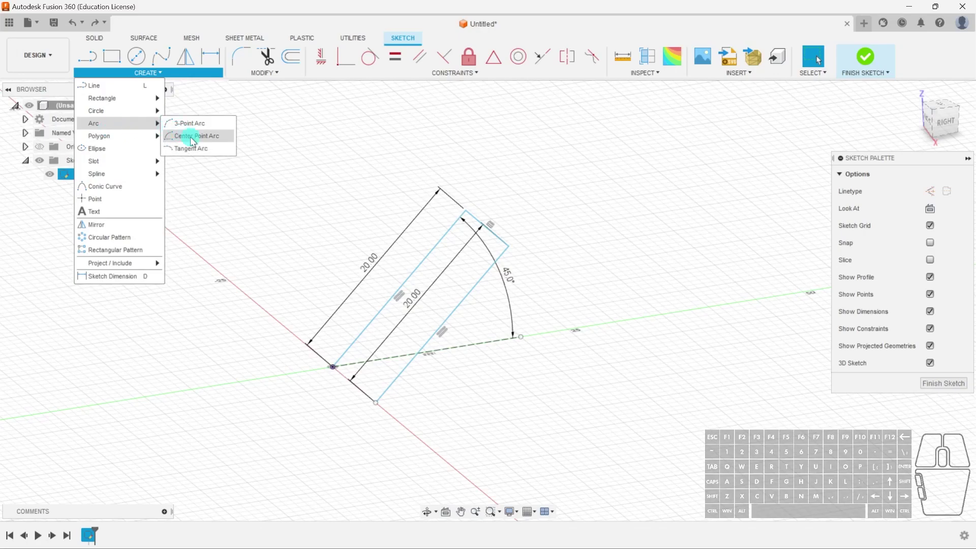
pyautogui.click(196, 136)
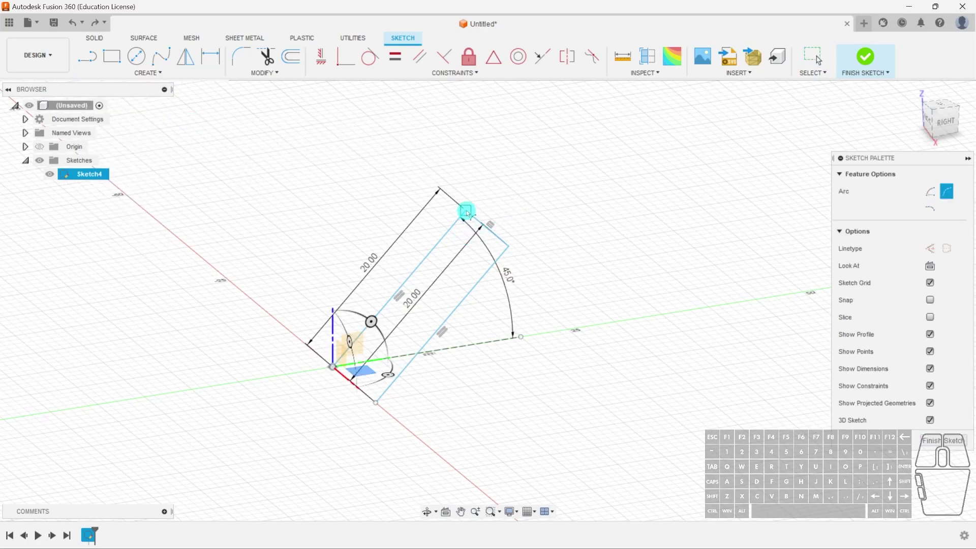
pyautogui.click(467, 212)
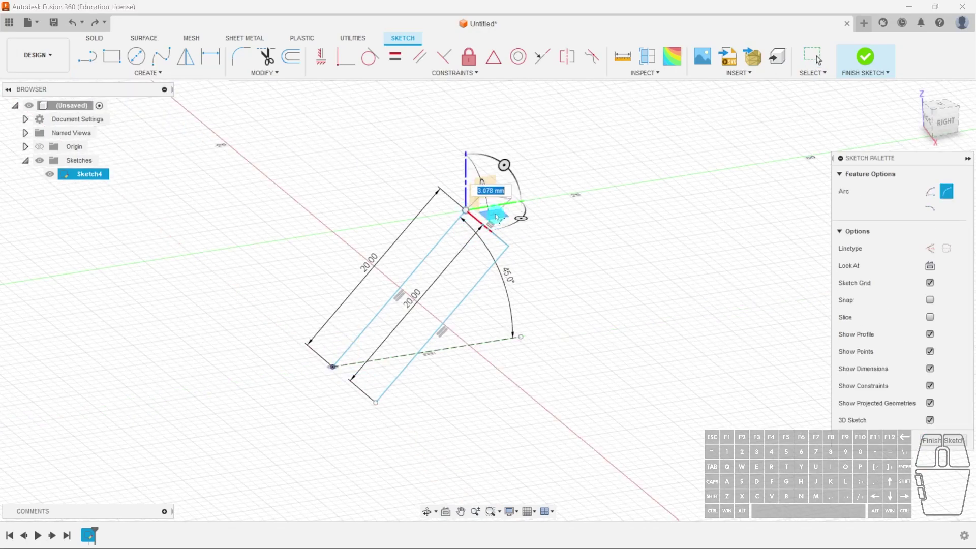
pyautogui.click(475, 196)
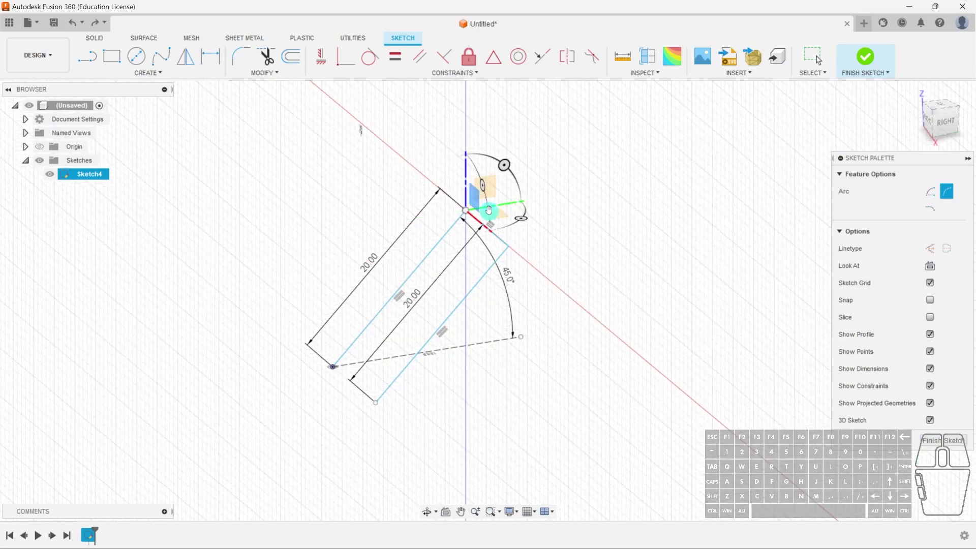
pyautogui.click(510, 249)
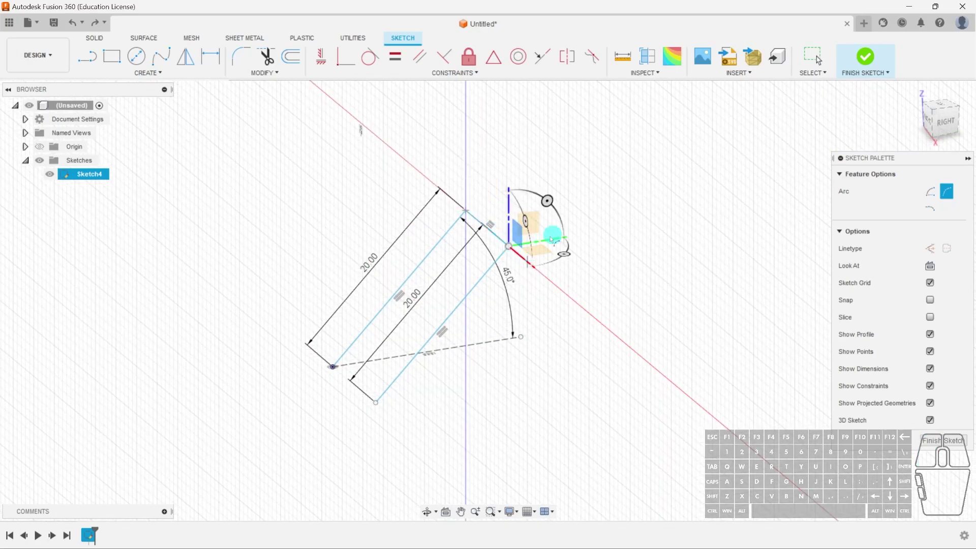
pyautogui.click(500, 162)
pyautogui.keyDown('shift'); pyautogui.moveTo(524, 209); pyautogui.dragTo(551, 216, button='middle'); pyautogui.keyUp('shift')
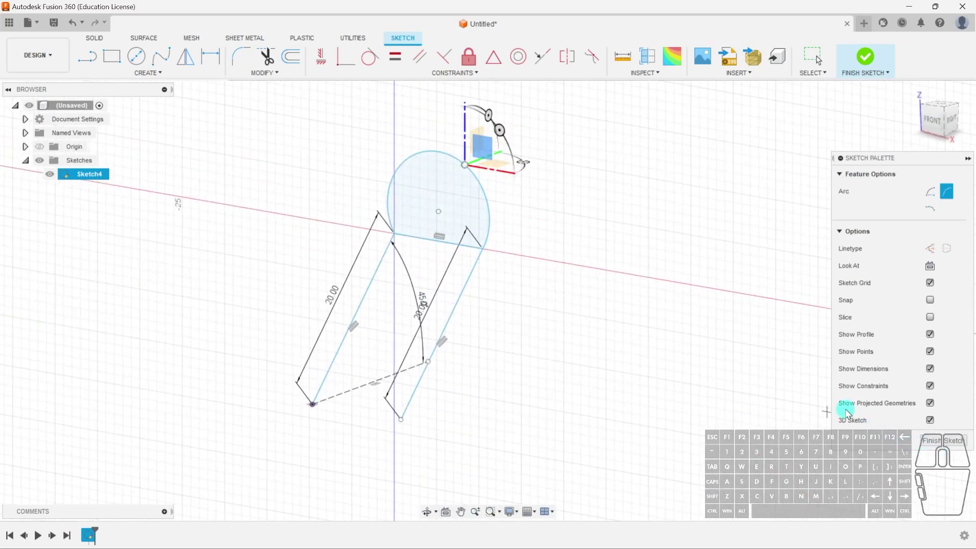
pyautogui.press('Return')
# - Draw a large arc on the XY plane starting at the origin, bulging away from the angled lines
pyautogui.keyDown('shift'); pyautogui.moveTo(569, 338); pyautogui.dragTo(501, 328, button='middle'); pyautogui.keyUp('shift')
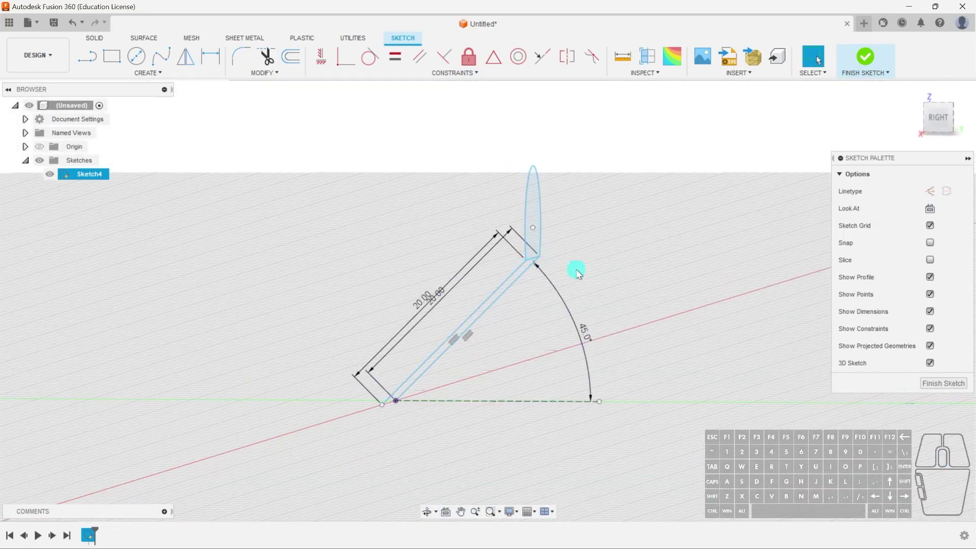
pyautogui.keyDown('shift'); pyautogui.moveTo(591, 273); pyautogui.dragTo(620, 303, button='middle'); pyautogui.keyUp('shift')
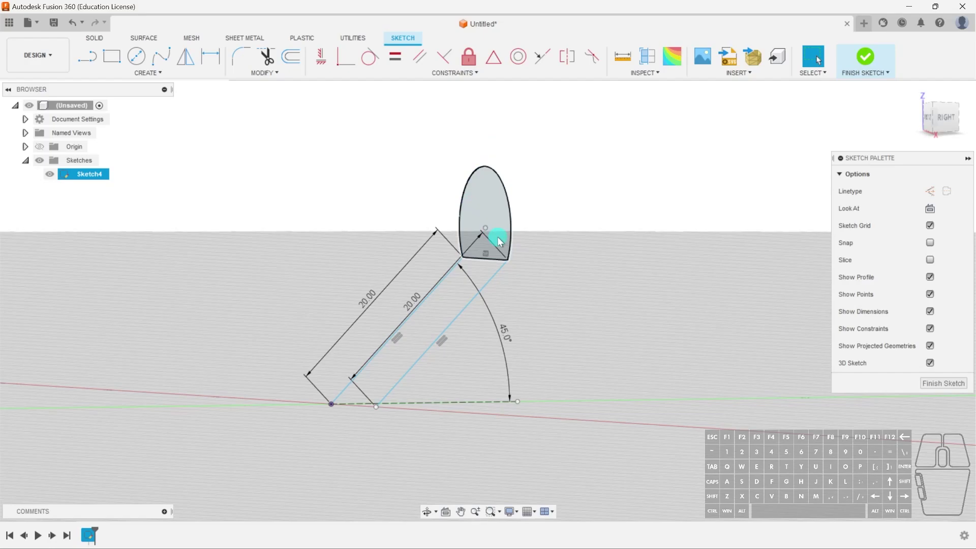
pyautogui.keyDown('shift'); pyautogui.moveTo(505, 334); pyautogui.dragTo(471, 329, button='middle'); pyautogui.keyUp('shift')
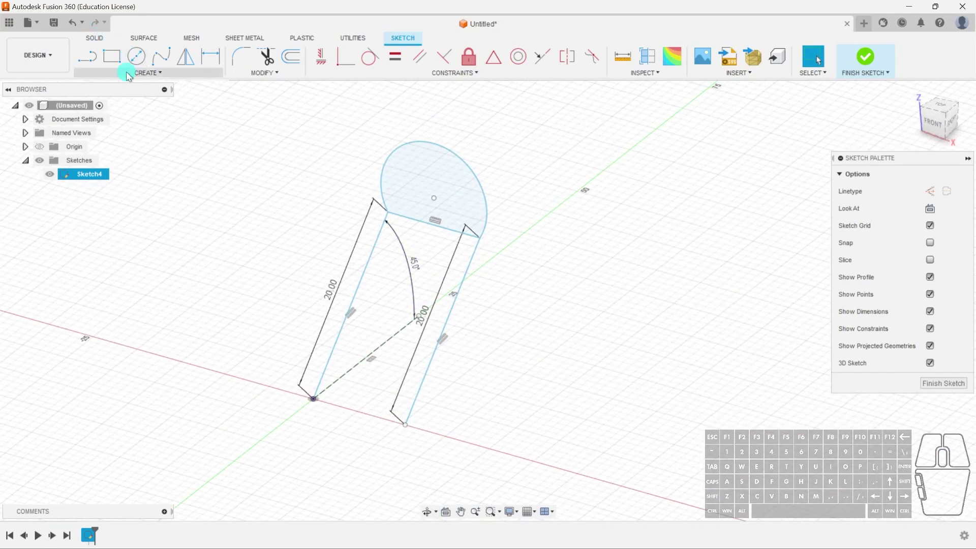
pyautogui.click(151, 73)
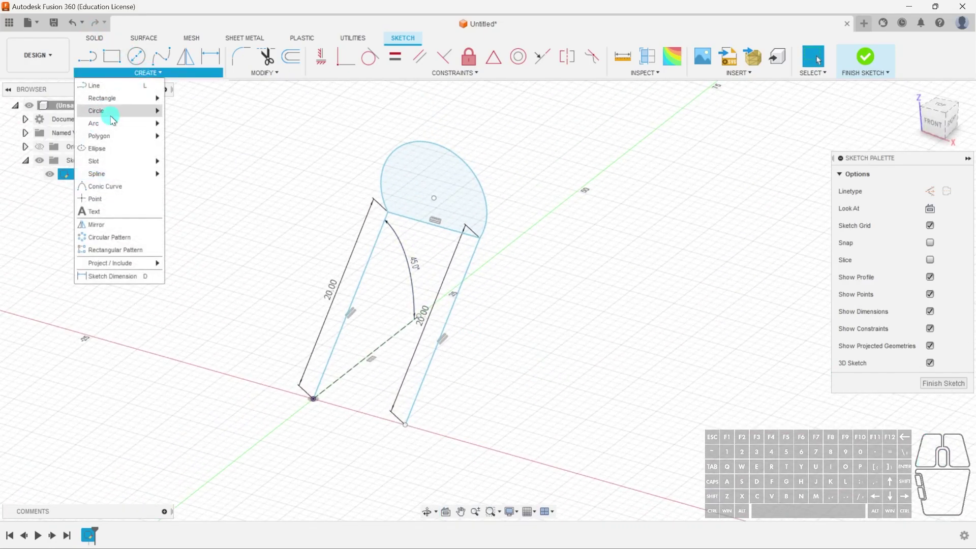
pyautogui.moveTo(109, 123)
pyautogui.click(203, 136)
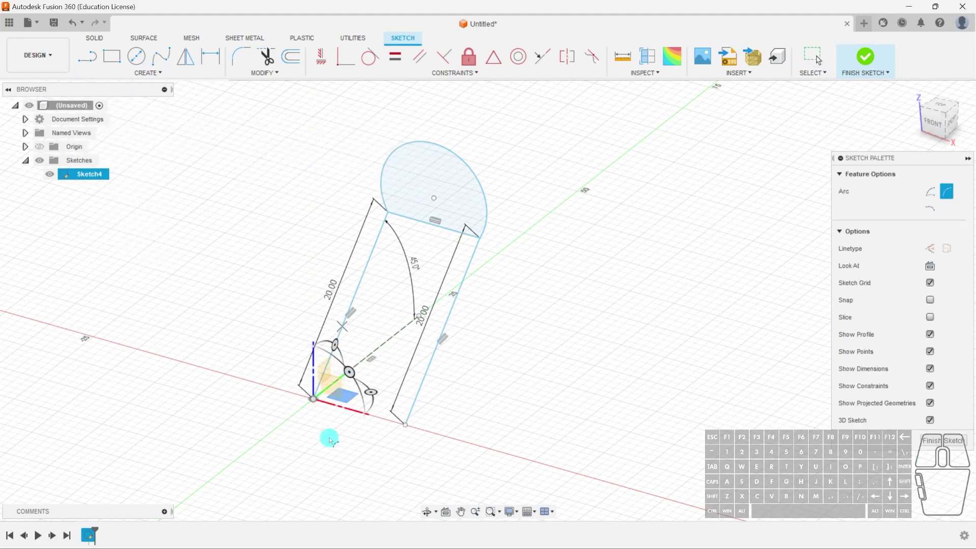
pyautogui.click(314, 400)
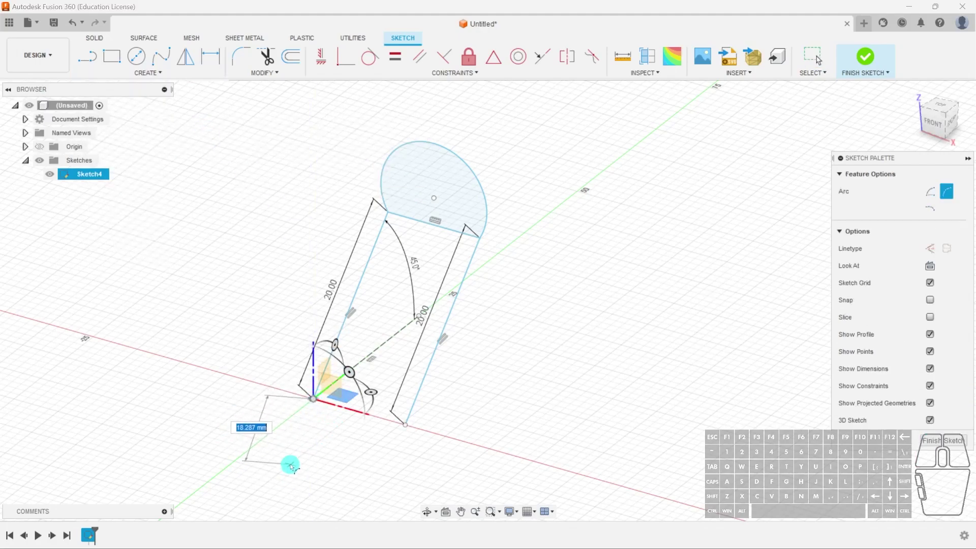
pyautogui.moveTo(266, 421)
pyautogui.keyDown('shift'); pyautogui.mouseDown(button='middle')
pyautogui.moveTo(241, 427)
pyautogui.moveTo(381, 392)
pyautogui.mouseUp(button='middle'); pyautogui.keyUp('shift')
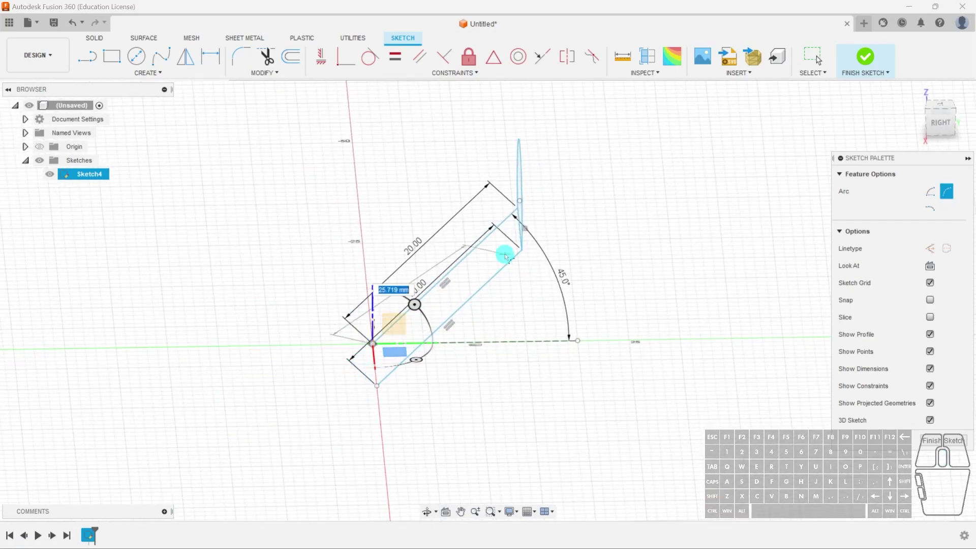
pyautogui.keyDown('shift'); pyautogui.moveTo(261, 323); pyautogui.dragTo(342, 381, button='middle'); pyautogui.keyUp('shift')
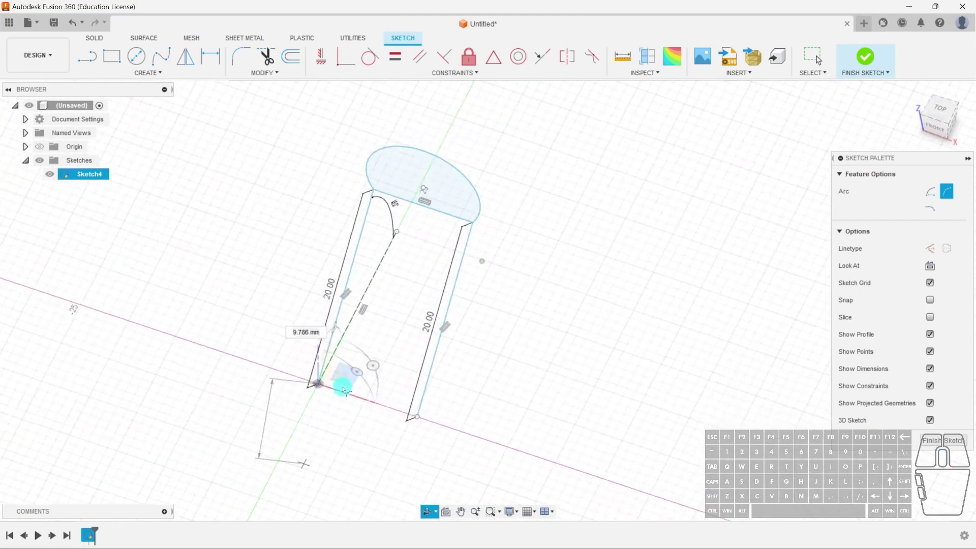
pyautogui.click(331, 472)
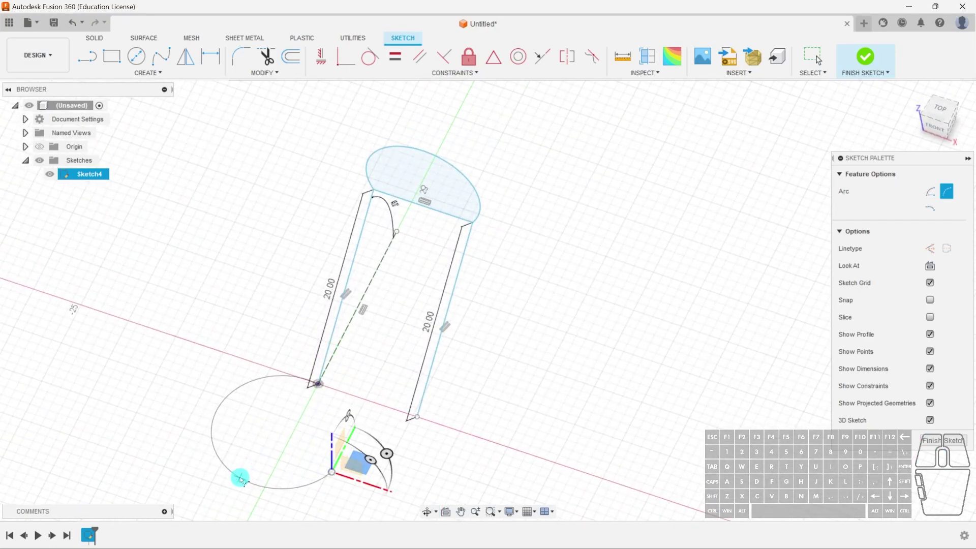
pyautogui.click(239, 475)
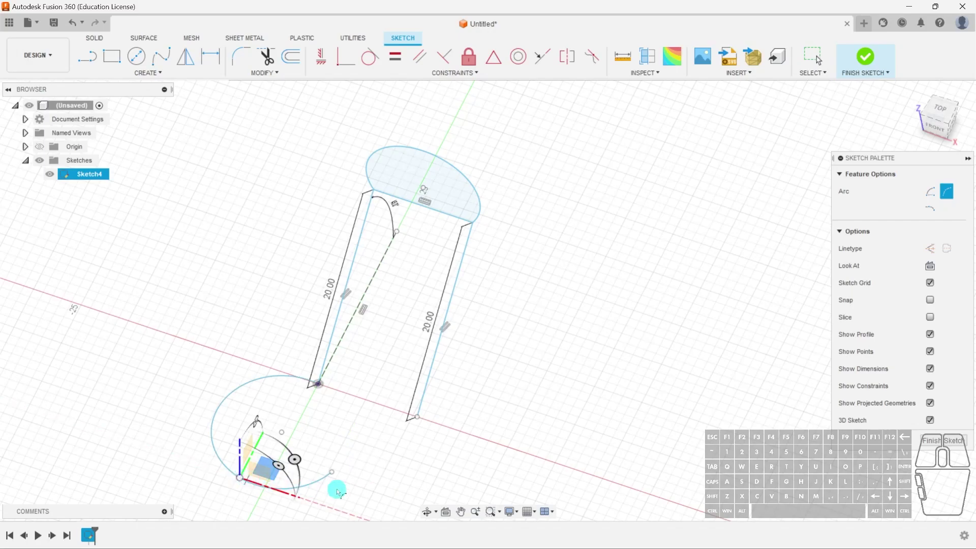
# - Draw a second XY-plane arc joining the first arc's free end to the other angled line's lower end, and finish the sketch
pyautogui.click(417, 417)
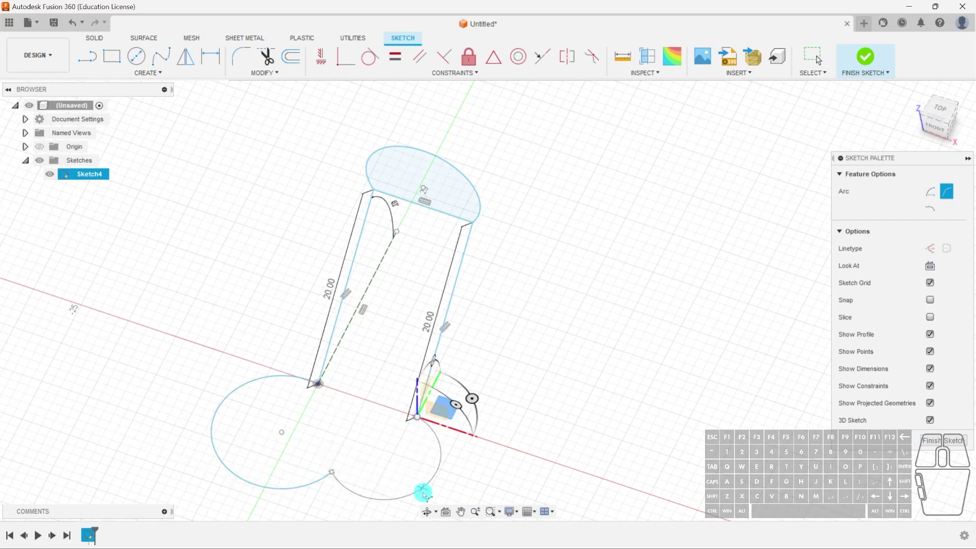
pyautogui.click(440, 511)
pyautogui.moveTo(458, 468)
pyautogui.keyDown('shift'); pyautogui.mouseDown(button='middle')
pyautogui.moveTo(488, 409)
pyautogui.moveTo(461, 394)
pyautogui.mouseUp(button='middle'); pyautogui.keyUp('shift')
pyautogui.click(942, 442)
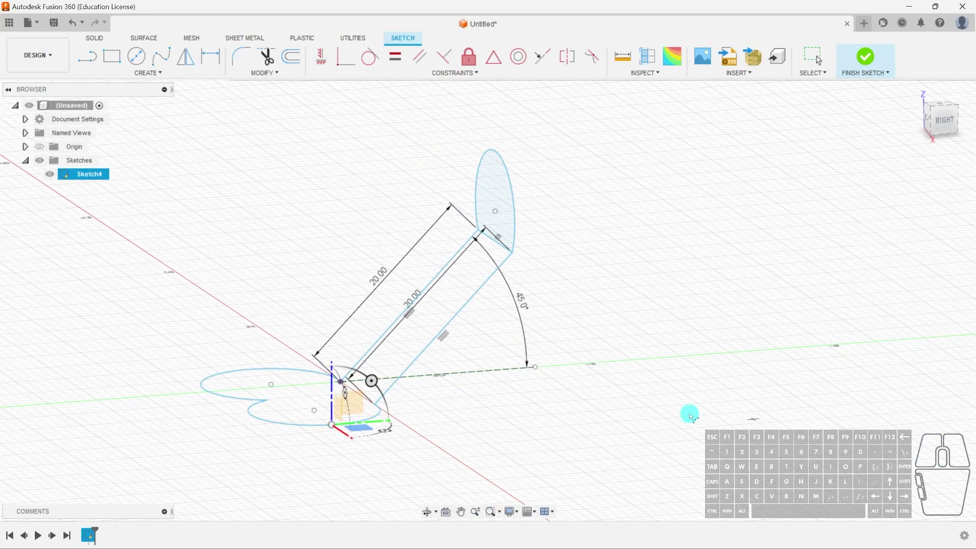
# - Create a Plane Along Path on the sketched loop, picking the angled line that starts at the origin
pyautogui.moveTo(544, 409)
pyautogui.keyDown('shift'); pyautogui.mouseDown(button='middle')
pyautogui.moveTo(497, 417)
pyautogui.moveTo(549, 440)
pyautogui.moveTo(499, 394)
pyautogui.moveTo(447, 388)
pyautogui.moveTo(276, 414)
pyautogui.moveTo(497, 342)
pyautogui.mouseUp(button='middle'); pyautogui.keyUp('shift')
pyautogui.click(451, 312)
pyautogui.moveTo(556, 355)
pyautogui.keyDown('shift'); pyautogui.mouseDown(button='middle')
pyautogui.moveTo(582, 359)
pyautogui.moveTo(473, 351)
pyautogui.moveTo(531, 374)
pyautogui.moveTo(473, 375)
pyautogui.moveTo(303, 327)
pyautogui.mouseUp(button='middle'); pyautogui.keyUp('shift')
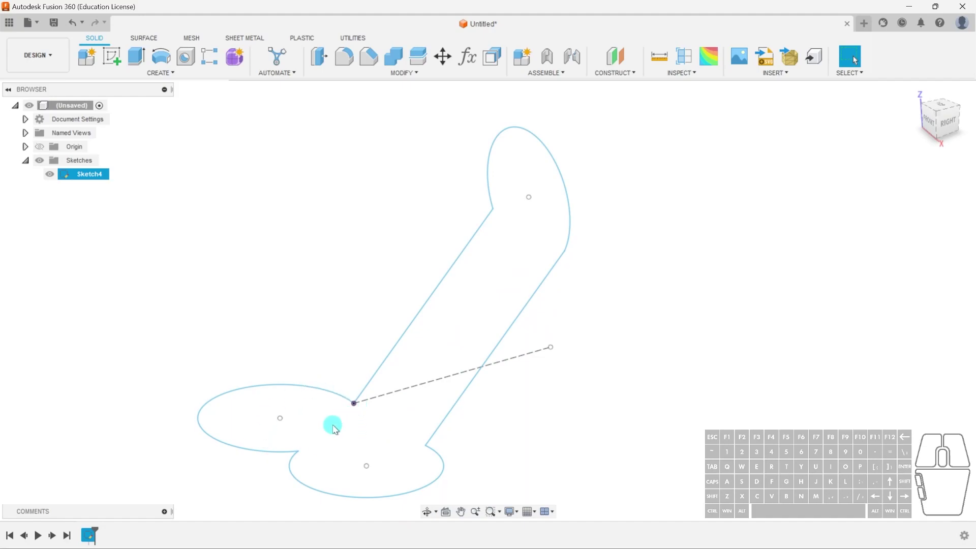
pyautogui.click(613, 73)
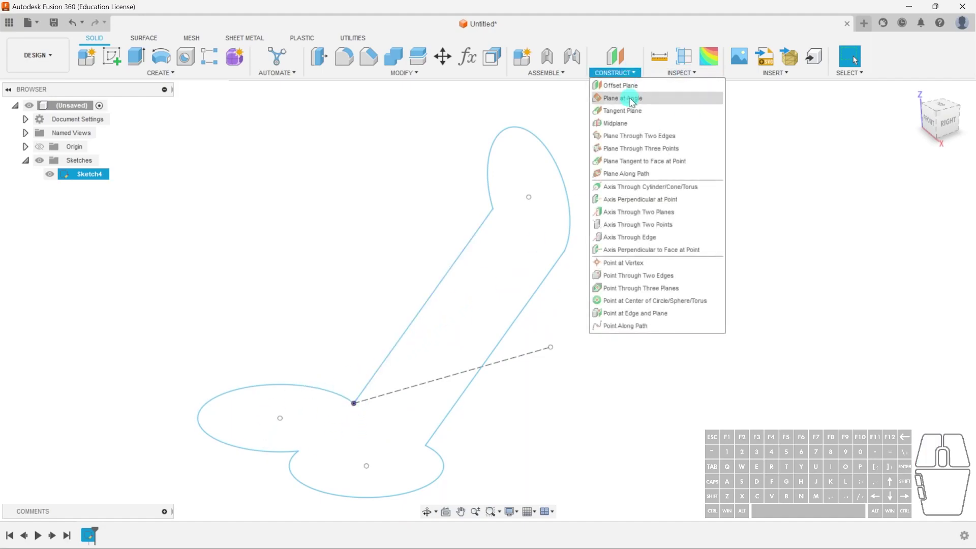
pyautogui.click(625, 175)
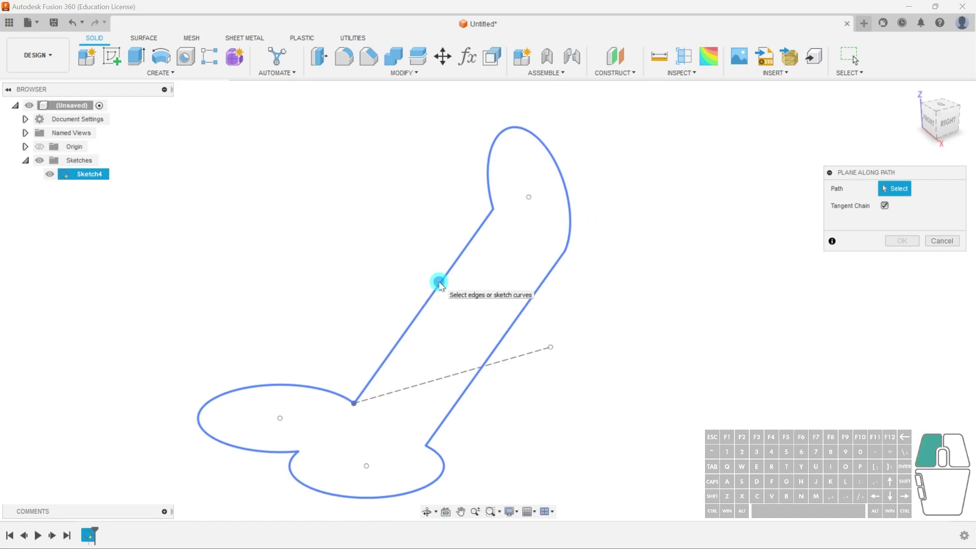
pyautogui.click(440, 280)
pyautogui.click(899, 261)
# - Sketch a circle of diameter 2 centred on the path's angled line, on the new plane along path, and finish the sketch
pyautogui.keyDown('shift'); pyautogui.moveTo(556, 395); pyautogui.dragTo(597, 362, button='middle'); pyautogui.keyUp('shift')
pyautogui.click(358, 331)
pyautogui.click(117, 56)
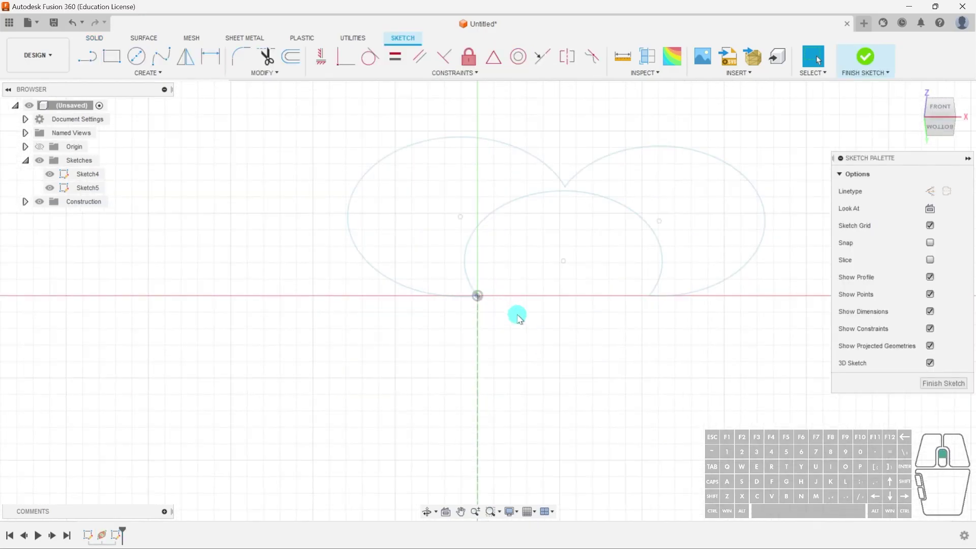
pyautogui.scroll(3, 518, 319)
pyautogui.press('c')
pyautogui.click(463, 289)
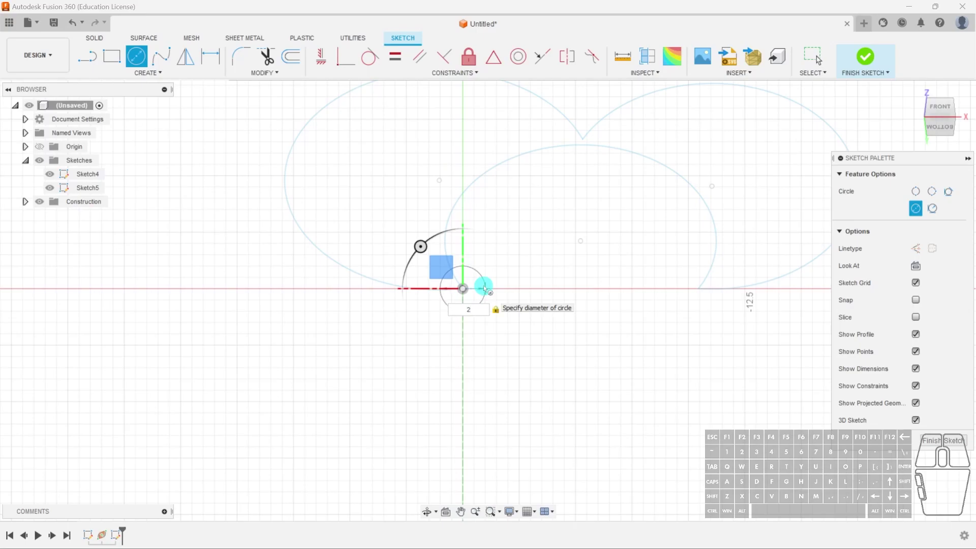
pyautogui.write('2')
pyautogui.press('Return')
pyautogui.press('Escape')
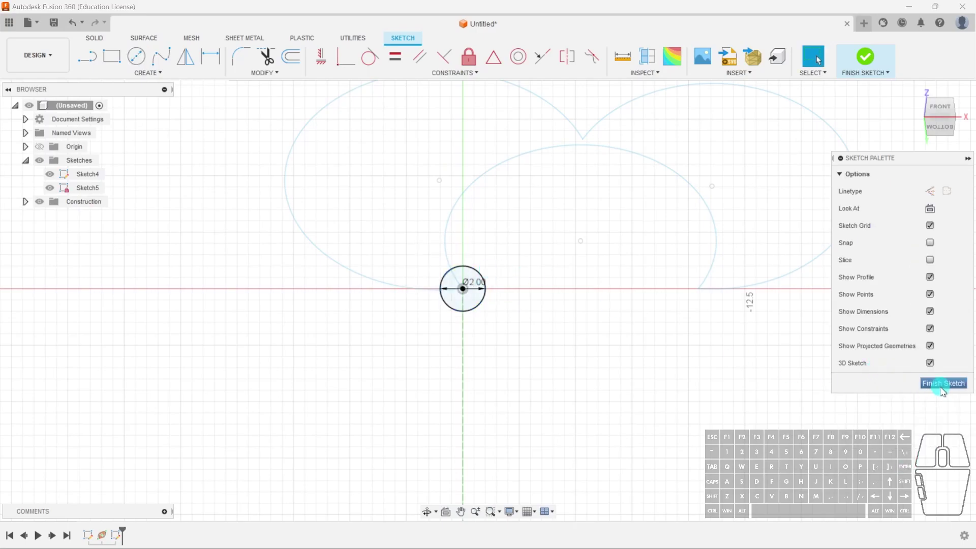
pyautogui.click(940, 384)
# - Sweep the circular profile along the chained 3D sketch loop as a new body, using Single Path and Perpendicular orientation
pyautogui.moveTo(508, 337)
pyautogui.keyDown('shift'); pyautogui.mouseDown(button='middle')
pyautogui.moveTo(554, 321)
pyautogui.moveTo(523, 344)
pyautogui.moveTo(539, 336)
pyautogui.mouseUp(button='middle'); pyautogui.keyUp('shift')
pyautogui.write('sswee')
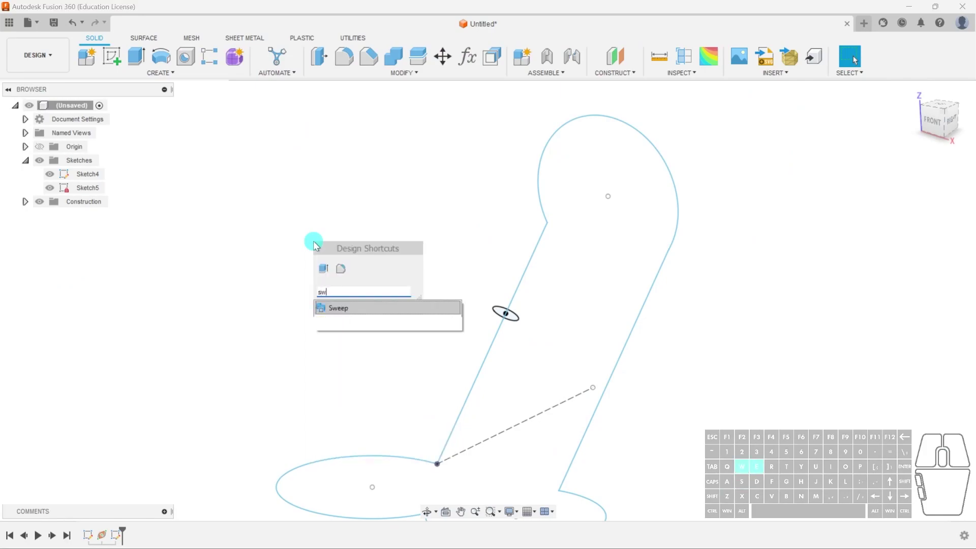
pyautogui.click(359, 308)
pyautogui.scroll(2, 517, 320)
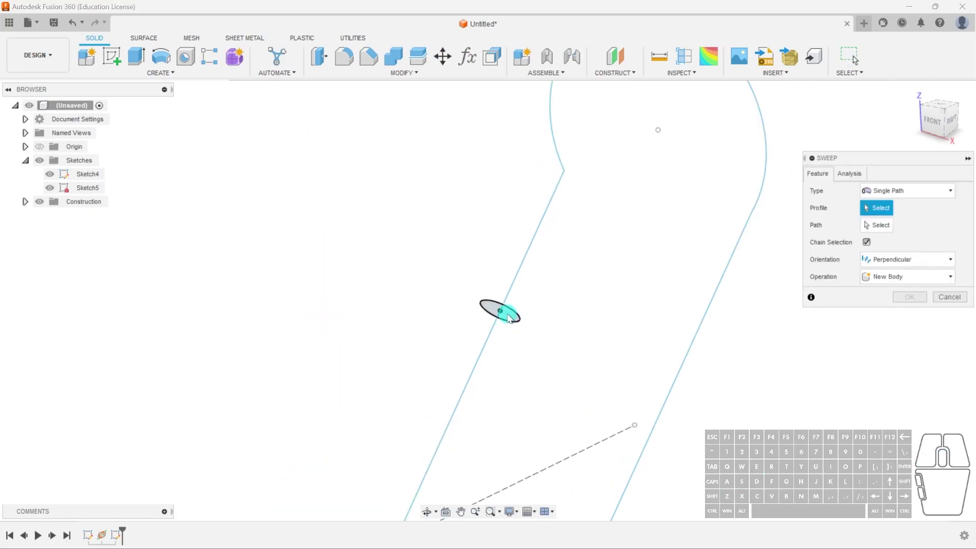
pyautogui.click(857, 224)
pyautogui.click(539, 221)
pyautogui.scroll(-5, 580, 276)
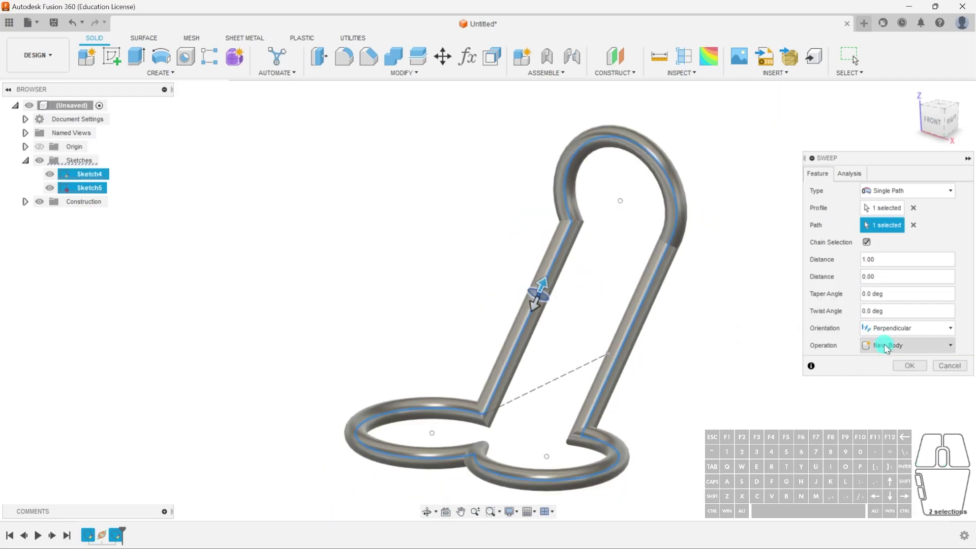
pyautogui.click(909, 365)
pyautogui.keyDown('shift'); pyautogui.moveTo(738, 374); pyautogui.dragTo(484, 280, button='middle'); pyautogui.keyUp('shift')
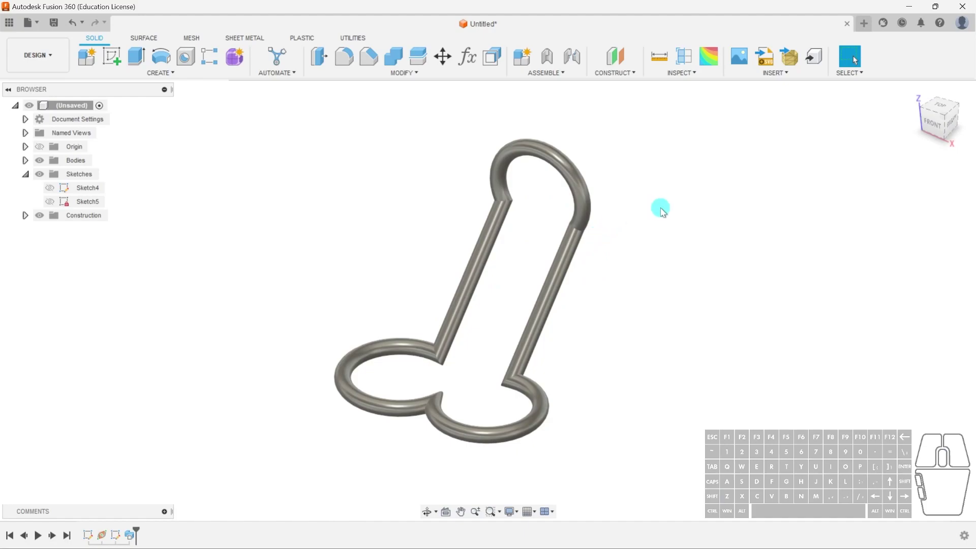
# - Create a sketch on the XZ plane, disable its 3D Sketch option and finish the sketch without drawing anything
pyautogui.keyDown('shift'); pyautogui.moveTo(627, 322); pyautogui.dragTo(634, 284, button='middle'); pyautogui.keyUp('shift')
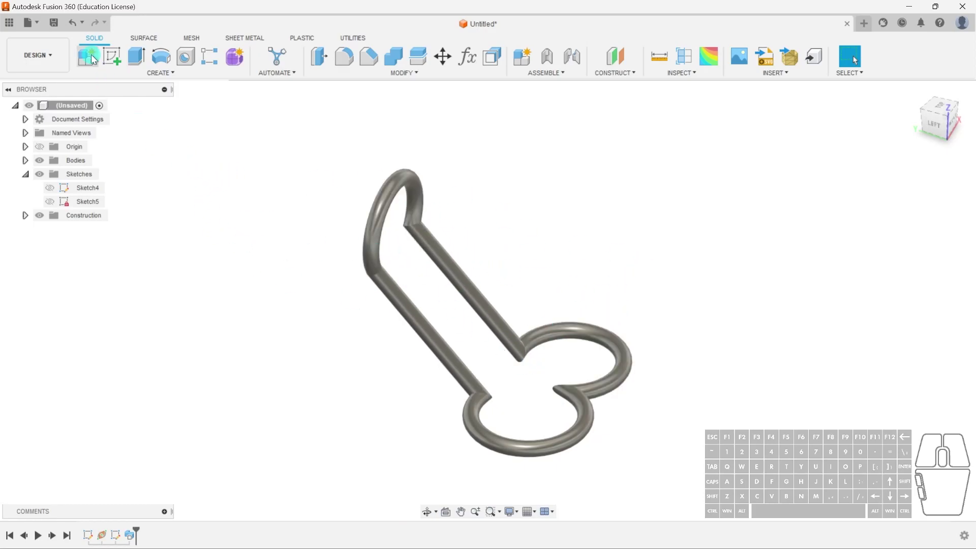
pyautogui.click(112, 56)
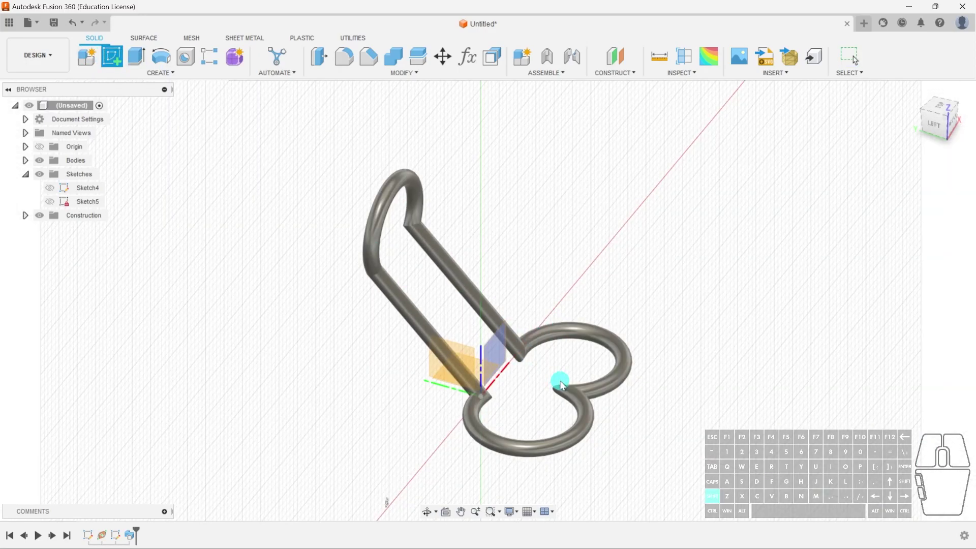
pyautogui.click(494, 350)
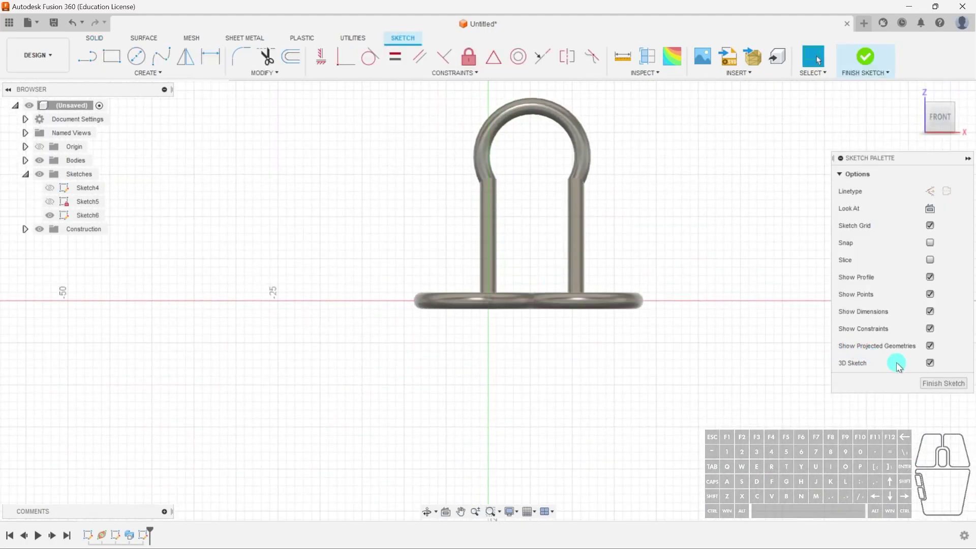
pyautogui.click(930, 363)
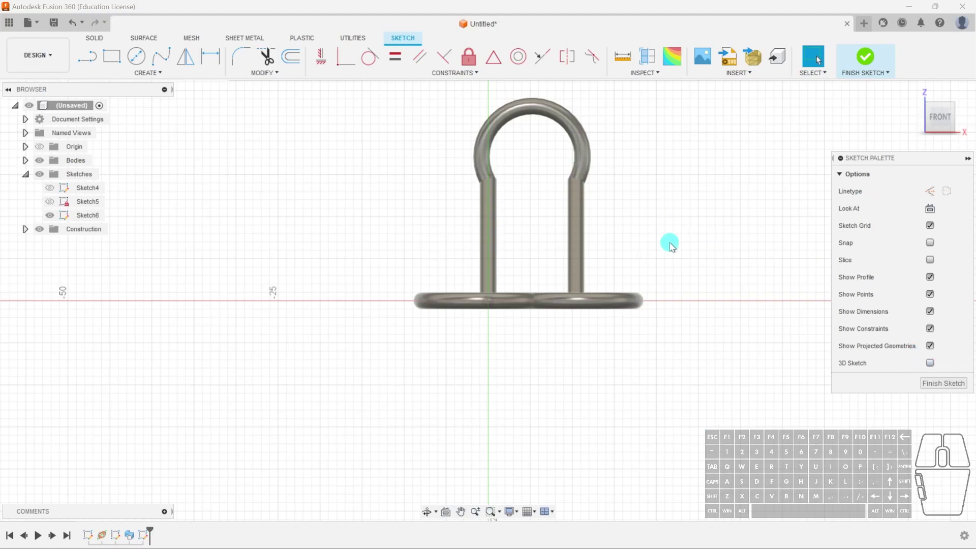
pyautogui.click(864, 57)
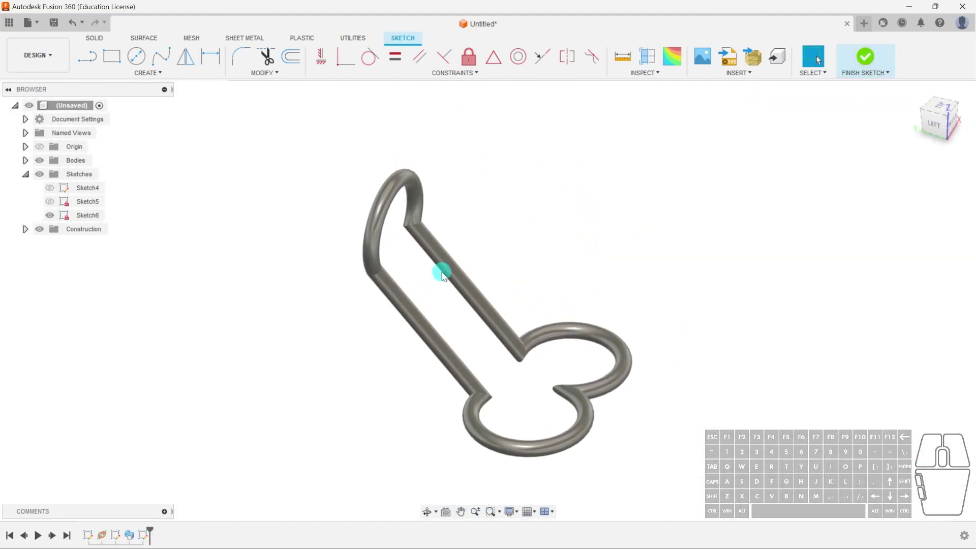
# - Open the GGC simple track SLS design from the Nottingham University project and close the project browser
pyautogui.moveTo(693, 352)
pyautogui.keyDown('shift'); pyautogui.mouseDown(button='middle')
pyautogui.moveTo(503, 367)
pyautogui.moveTo(690, 428)
pyautogui.moveTo(683, 405)
pyautogui.mouseUp(button='middle'); pyautogui.keyUp('shift')
pyautogui.moveTo(771, 407); pyautogui.dragTo(702, 379, button='middle')
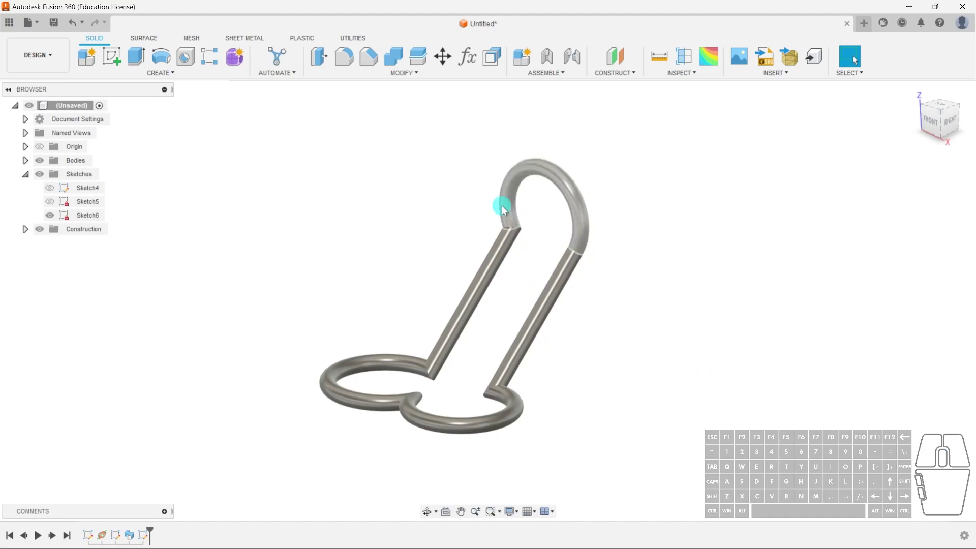
pyautogui.click(9, 22)
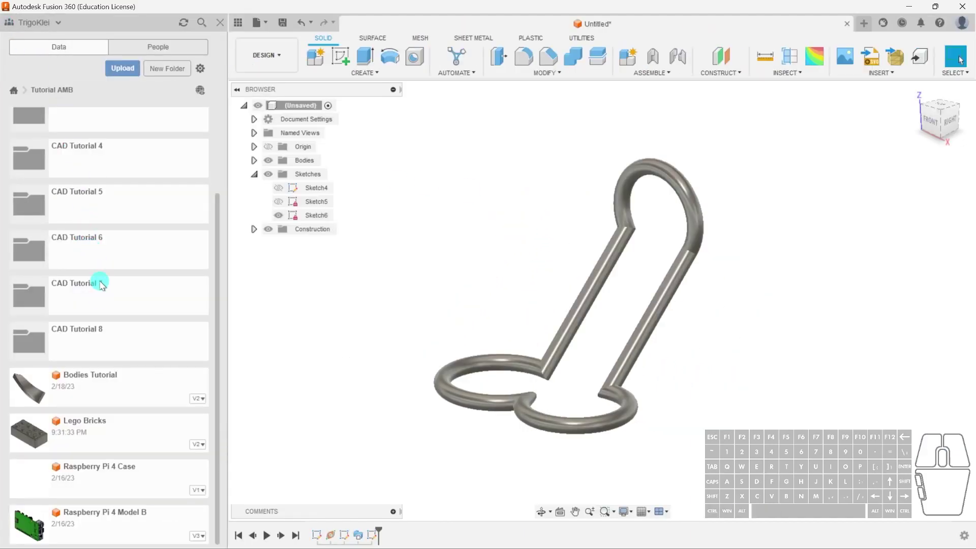
pyautogui.scroll(3, 61, 213)
pyautogui.click(29, 93)
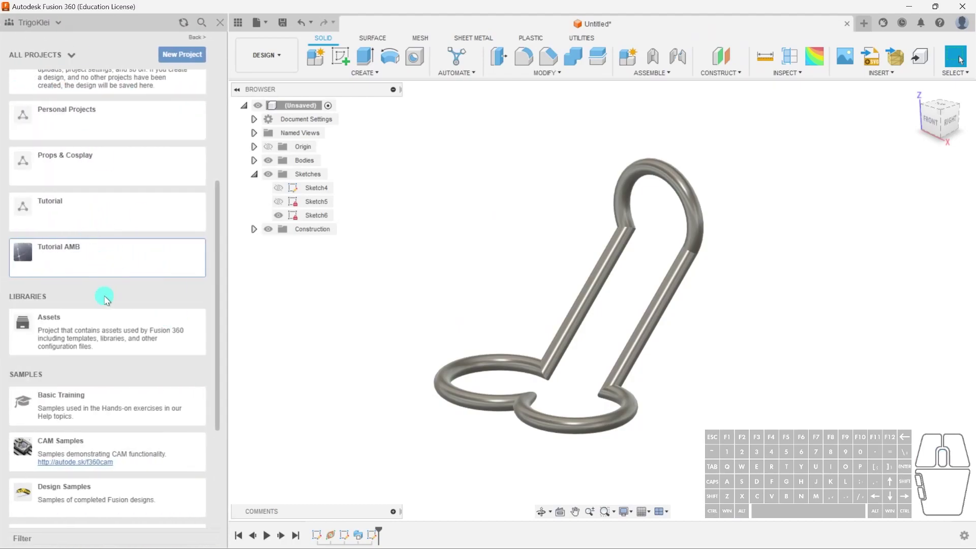
pyautogui.scroll(5, 213, 264)
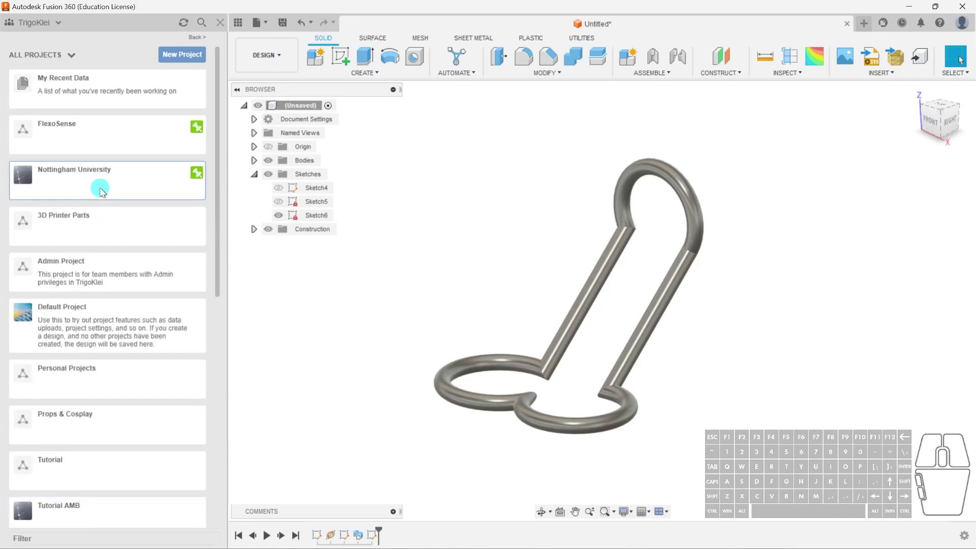
pyautogui.click(98, 190)
pyautogui.doubleClick(144, 316)
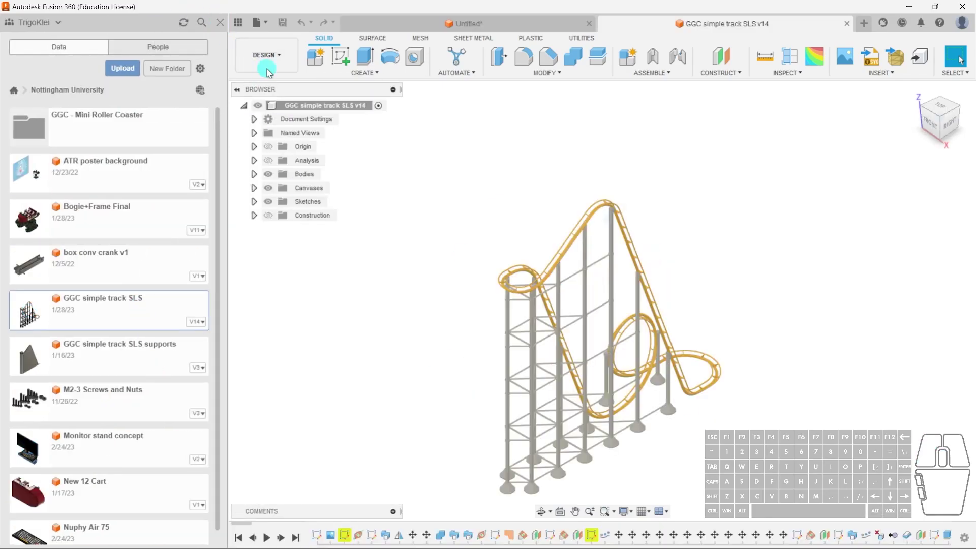
pyautogui.click(221, 22)
# - Examine the roller coaster model's swept track up close and as a whole, including its lower curve, vertical loop and drops
pyautogui.keyDown('shift'); pyautogui.moveTo(608, 411); pyautogui.dragTo(652, 332, button='middle'); pyautogui.keyUp('shift')
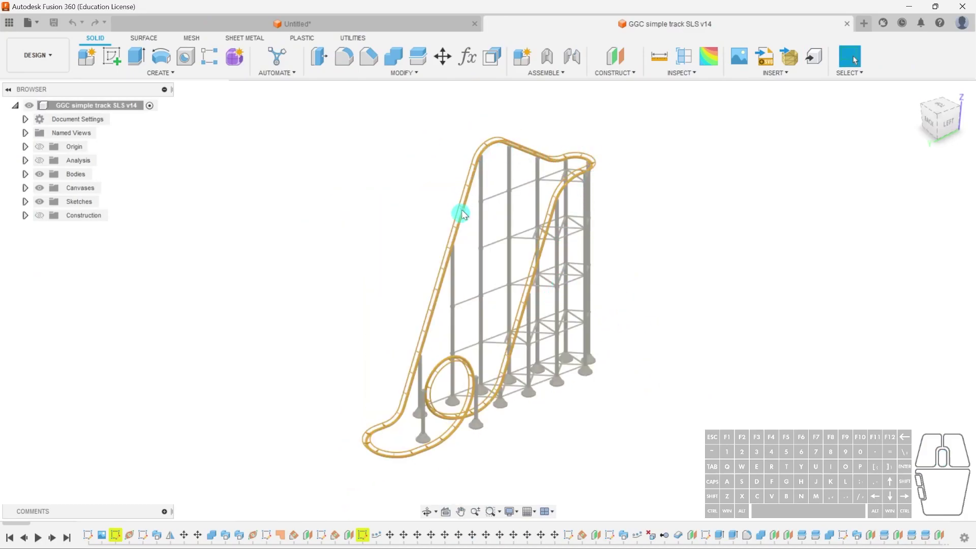
pyautogui.scroll(5, 402, 463)
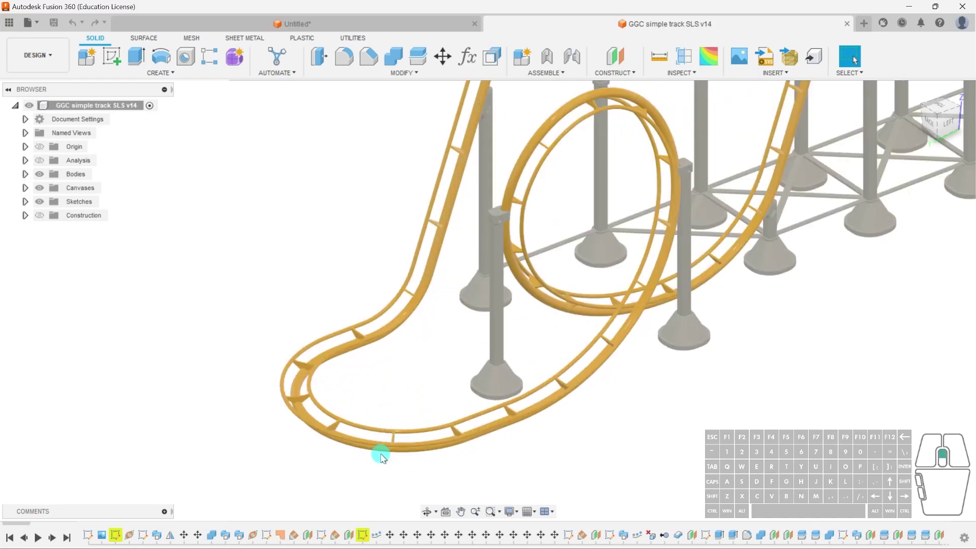
pyautogui.scroll(3, 310, 423)
pyautogui.scroll(3, 314, 354)
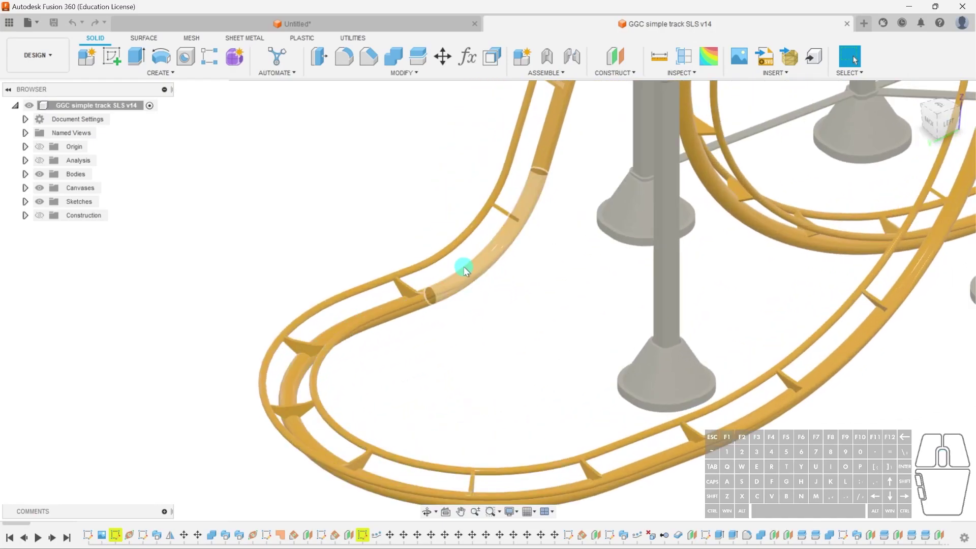
pyautogui.scroll(-1, 515, 214)
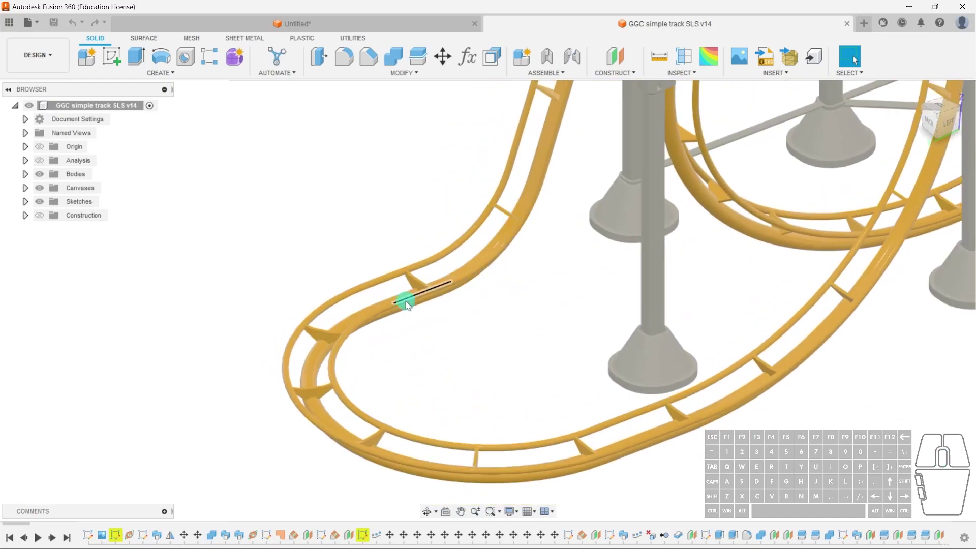
pyautogui.scroll(-2, 480, 238)
pyautogui.moveTo(495, 224); pyautogui.dragTo(377, 385, button='middle')
pyautogui.scroll(-3, 377, 333)
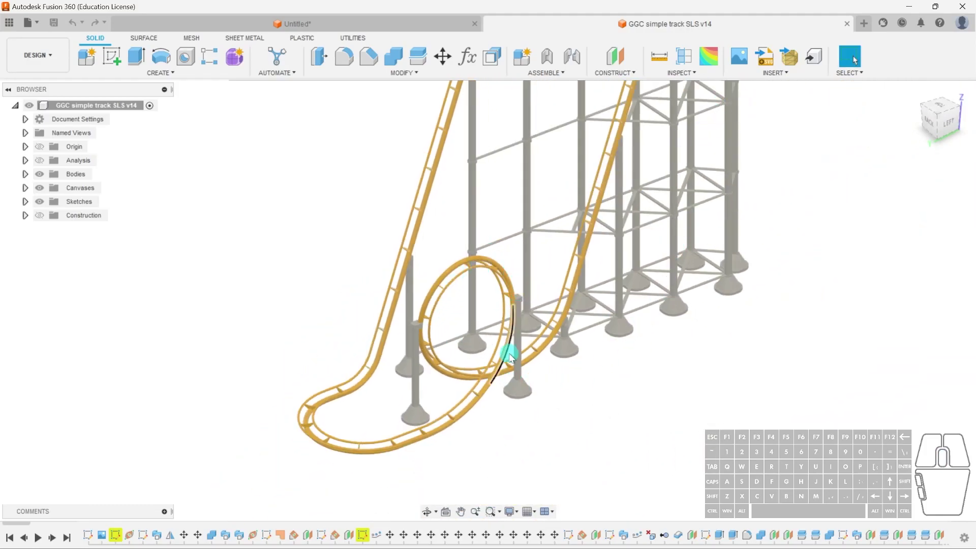
pyautogui.scroll(-4, 381, 342)
pyautogui.scroll(-2, 581, 332)
pyautogui.scroll(3, 581, 332)
pyautogui.keyDown('shift'); pyautogui.moveTo(599, 299); pyautogui.dragTo(617, 391, button='middle'); pyautogui.keyUp('shift')
pyautogui.moveTo(739, 407); pyautogui.dragTo(756, 390, button='middle')
pyautogui.scroll(2, 574, 347)
pyautogui.scroll(-2, 612, 355)
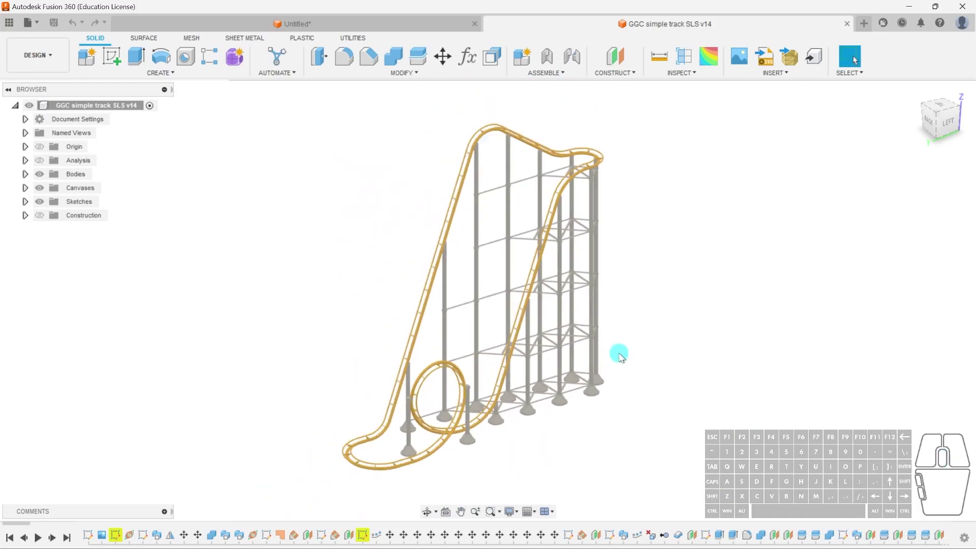
pyautogui.moveTo(654, 354); pyautogui.dragTo(679, 351, button='middle')
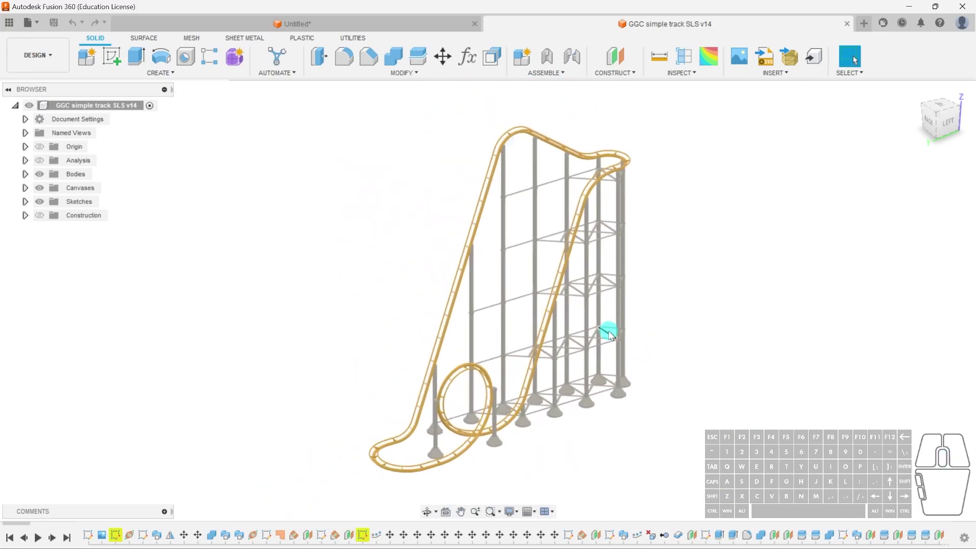